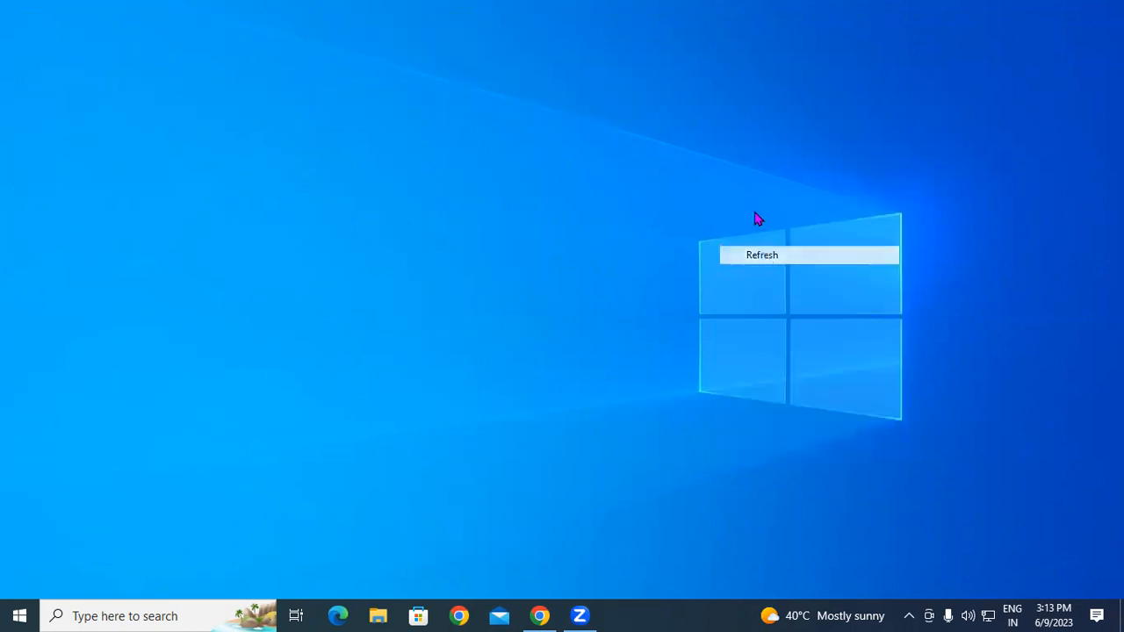
Step: Refresh the desktop several times from its right-click menu
{"action": "left_click", "coordinate": [778, 258]}
{"action": "right_click", "coordinate": [748, 204]}
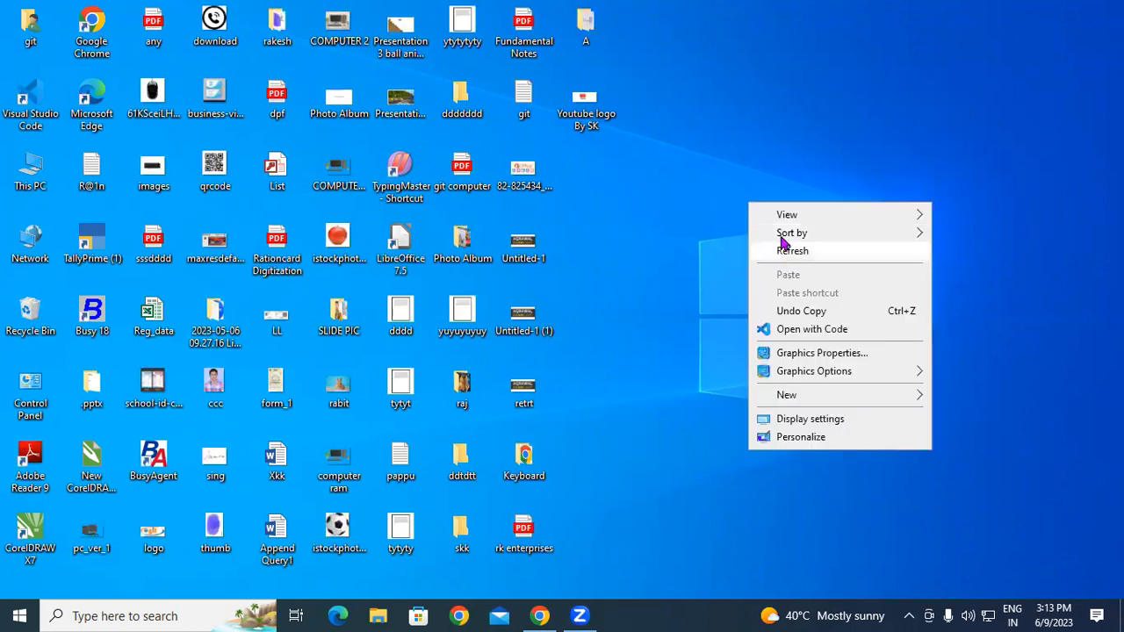
{"action": "left_click", "coordinate": [781, 252]}
{"action": "right_click", "coordinate": [750, 167]}
{"action": "left_click", "coordinate": [778, 230]}
{"action": "right_click", "coordinate": [741, 178]}
{"action": "left_click", "coordinate": [762, 228]}
{"action": "right_click", "coordinate": [766, 230]}
{"action": "left_click", "coordinate": [803, 280]}
Step: Open the Run box, move it to the upper middle, and enter mspaint
{"action": "key", "text": "super+r"}
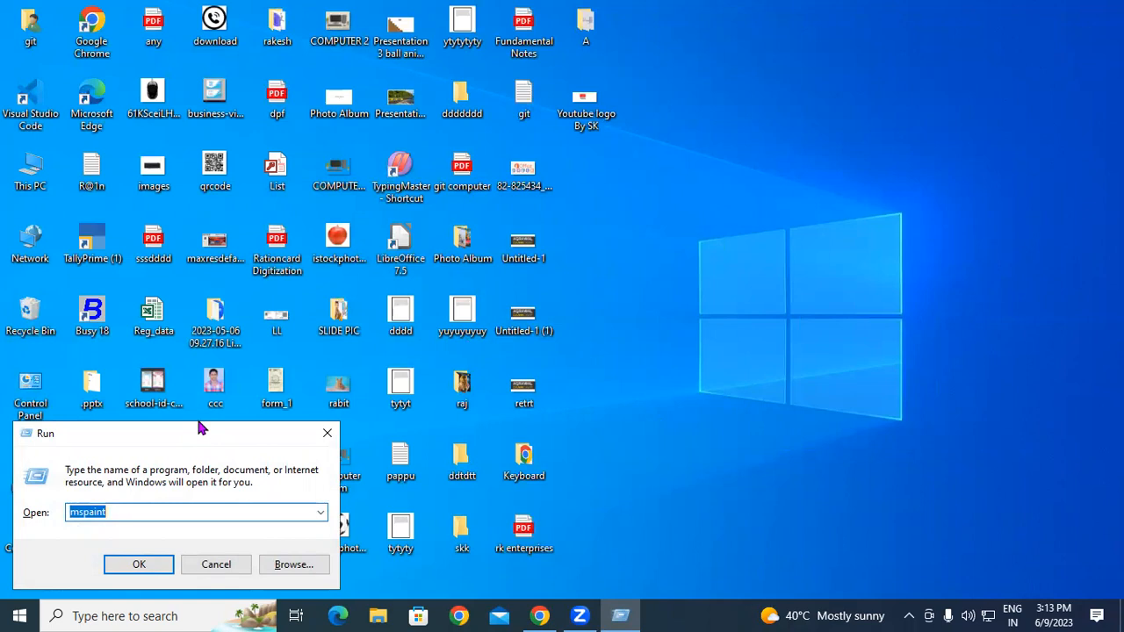
{"action": "left_click_drag", "start_coordinate": [198, 428], "coordinate": [454, 69]}
{"action": "left_click", "coordinate": [583, 75]}
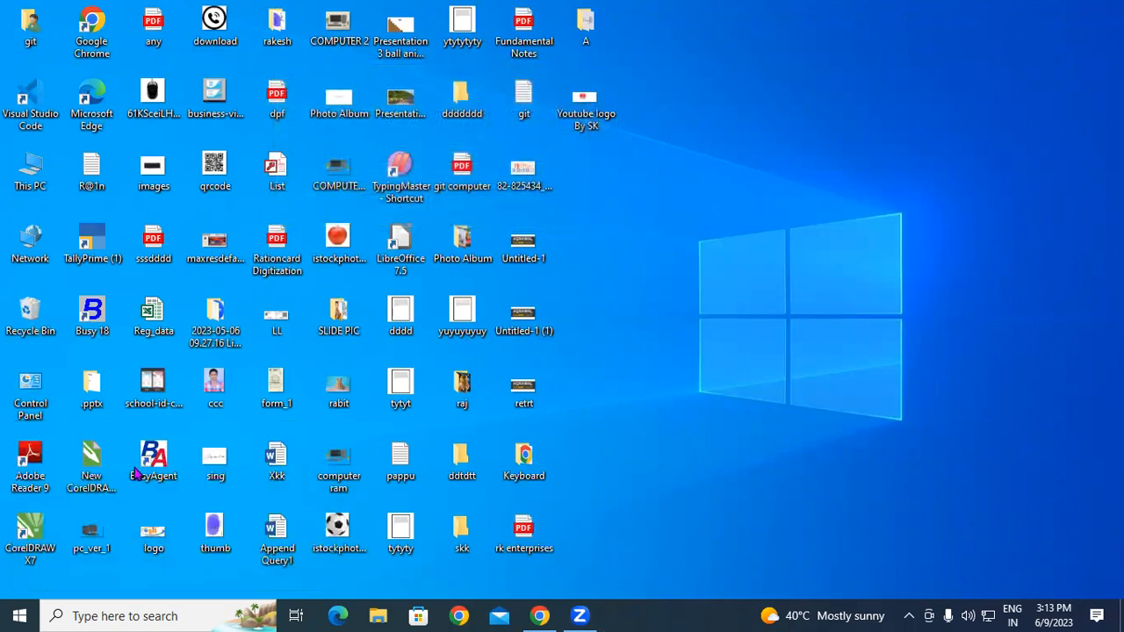
{"action": "key", "text": "super+r"}
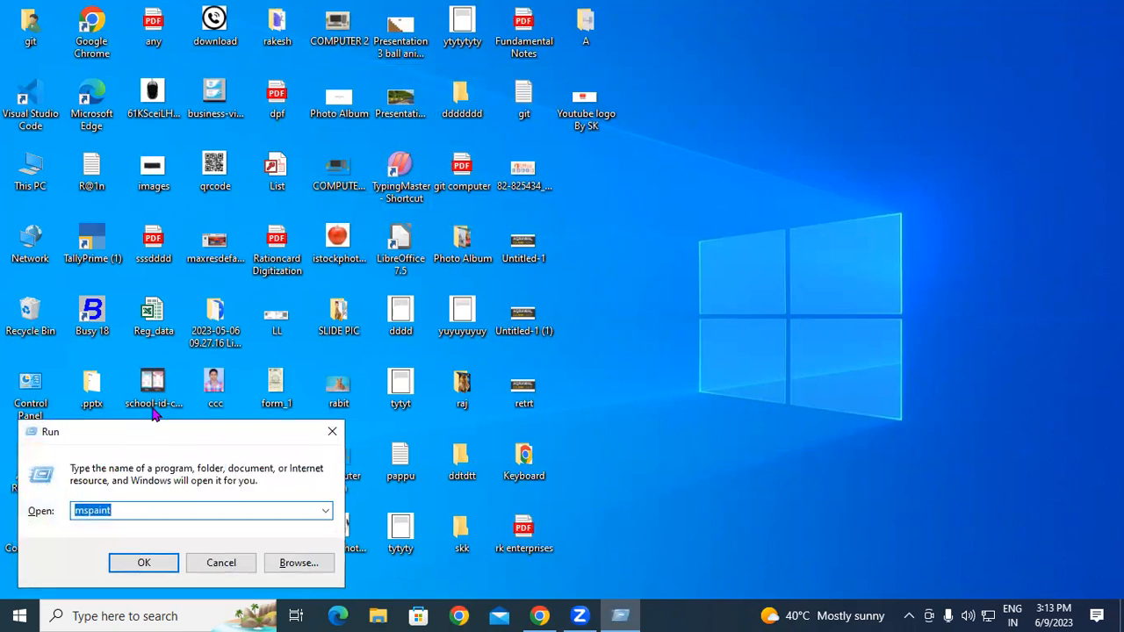
{"action": "left_click_drag", "start_coordinate": [128, 429], "coordinate": [295, 136]}
{"action": "type", "text": "ms"}
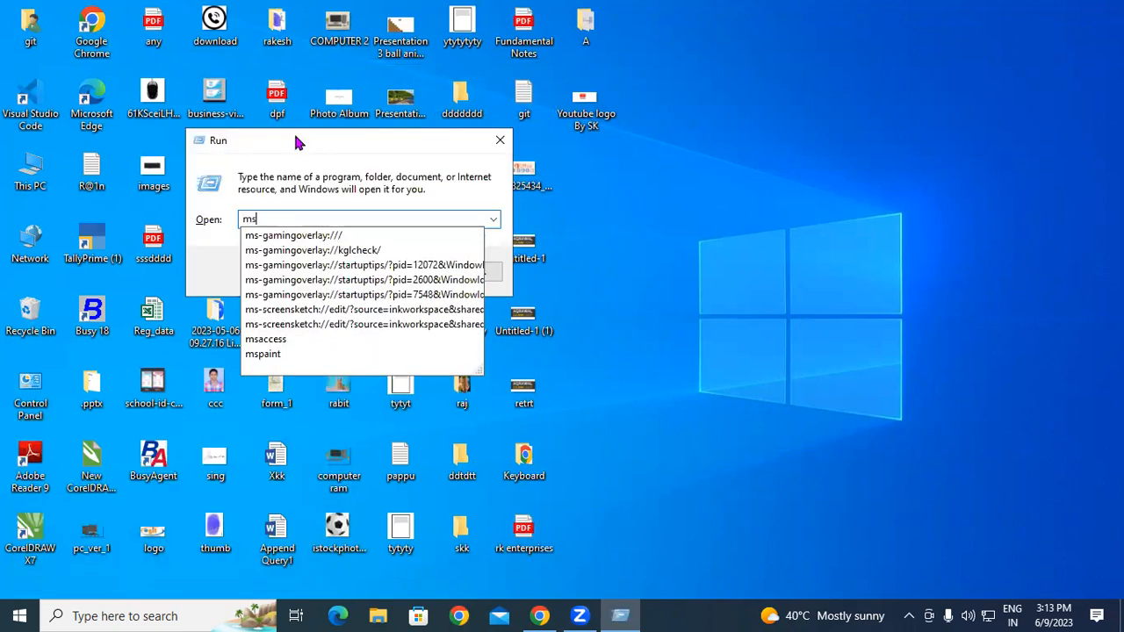
{"action": "type", "text": "paint"}
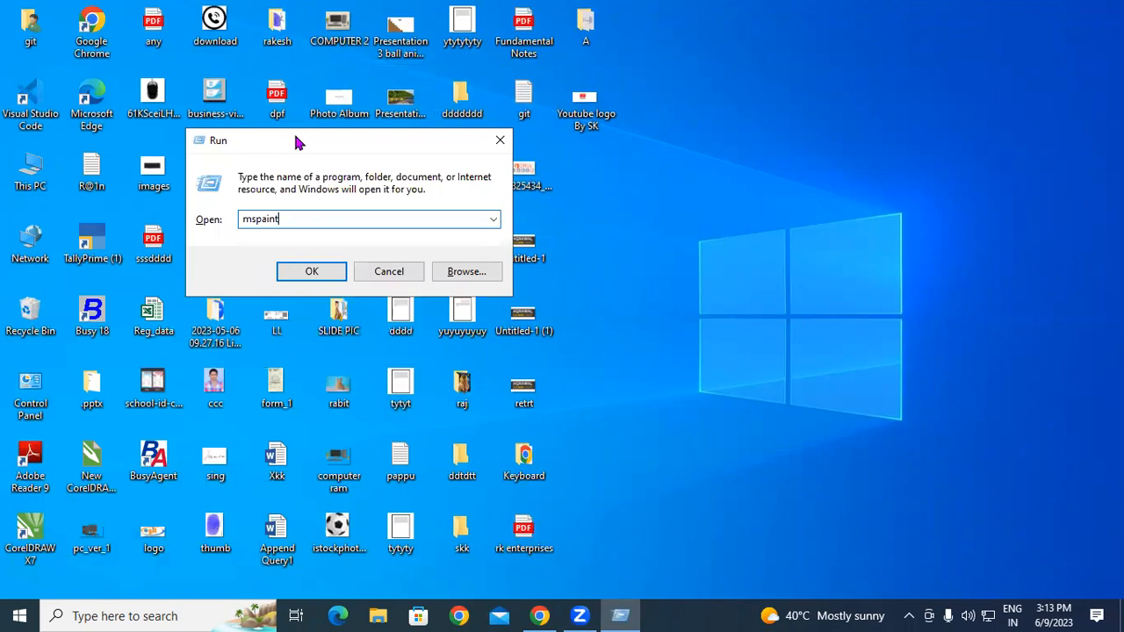
Step: Launch Paint with a blank Untitled canvas and choose the Rectangle shape
{"action": "left_click", "coordinate": [313, 271]}
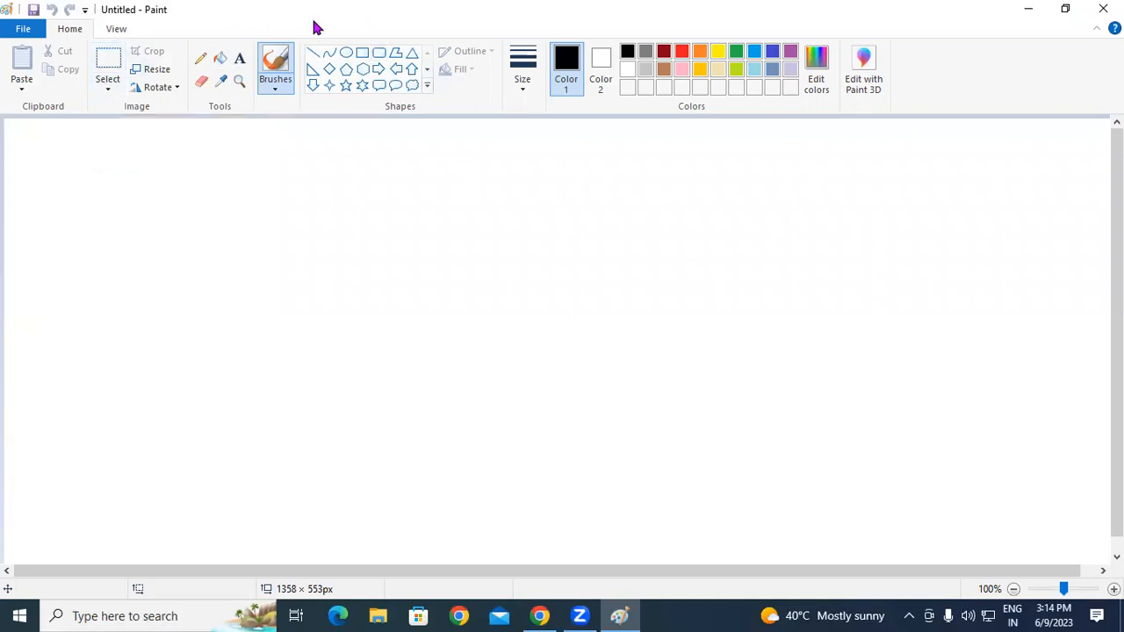
{"action": "left_click", "coordinate": [363, 55]}
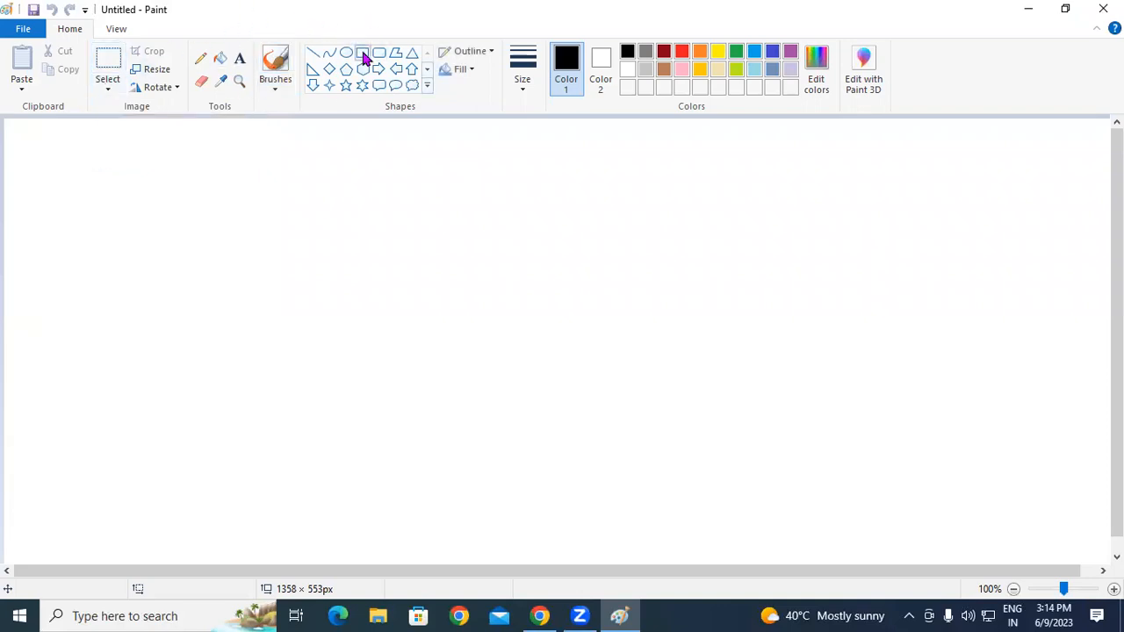
Step: Draw a black rectangle left of the canvas centre, discarding a larger second attempt
{"action": "left_click_drag", "start_coordinate": [255, 217], "coordinate": [460, 374]}
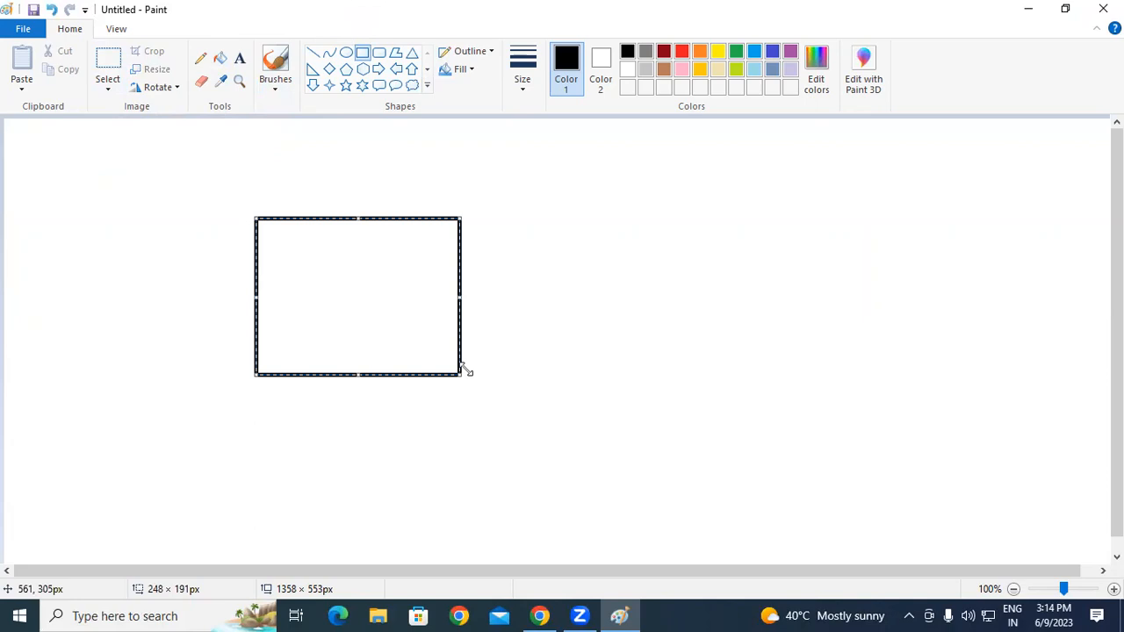
{"action": "left_click", "coordinate": [556, 185]}
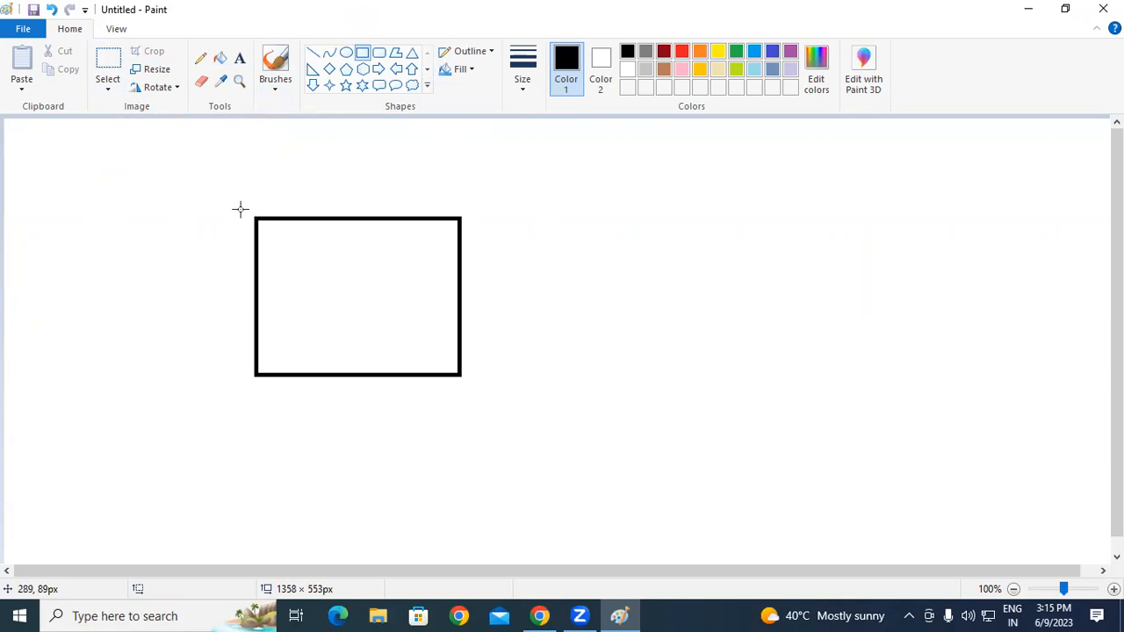
{"action": "left_click_drag", "start_coordinate": [226, 210], "coordinate": [521, 396]}
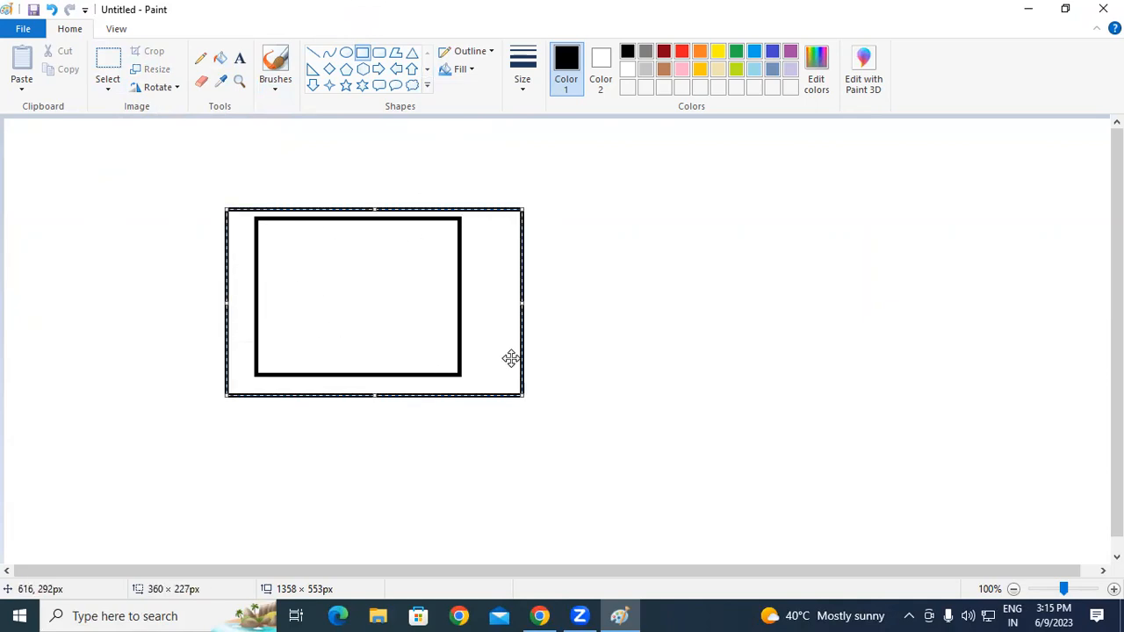
{"action": "key", "text": "Delete"}
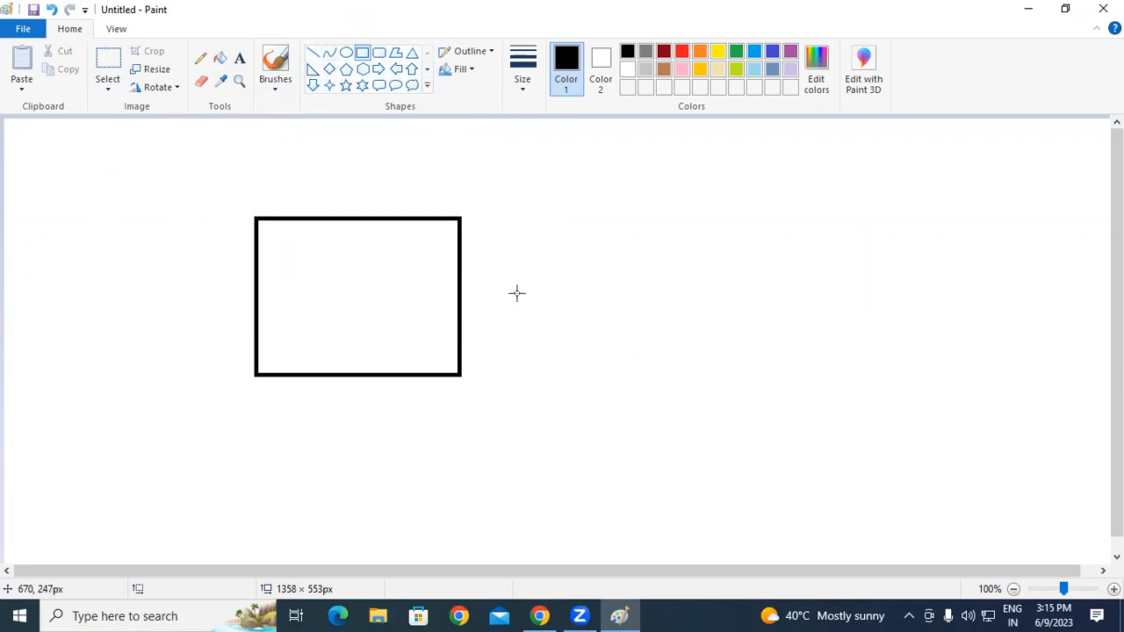
{"action": "left_click", "coordinate": [378, 53]}
{"action": "left_click_drag", "start_coordinate": [533, 218], "coordinate": [761, 341]}
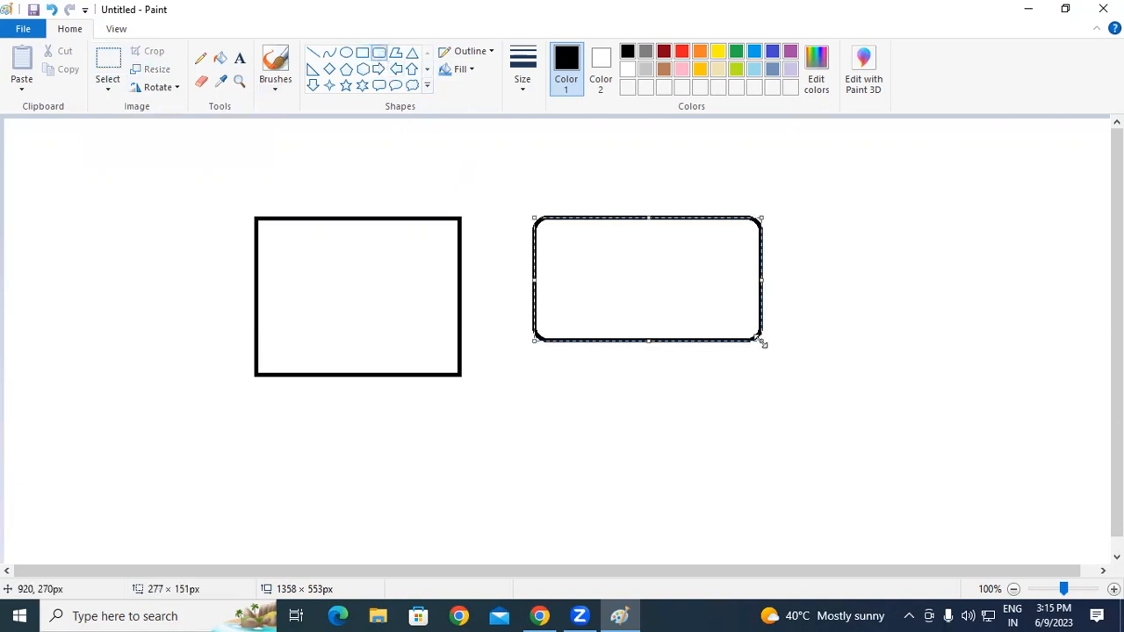
{"action": "mouse_move", "coordinate": [653, 281]}
{"action": "left_mouse_down"}
{"action": "mouse_move", "coordinate": [641, 273]}
{"action": "mouse_move", "coordinate": [878, 260]}
{"action": "mouse_move", "coordinate": [886, 397]}
{"action": "mouse_move", "coordinate": [216, 376]}
{"action": "mouse_move", "coordinate": [221, 193]}
{"action": "mouse_move", "coordinate": [863, 311]}
{"action": "mouse_move", "coordinate": [776, 419]}
{"action": "mouse_move", "coordinate": [663, 292]}
{"action": "left_mouse_up"}
{"action": "left_click", "coordinate": [811, 183]}
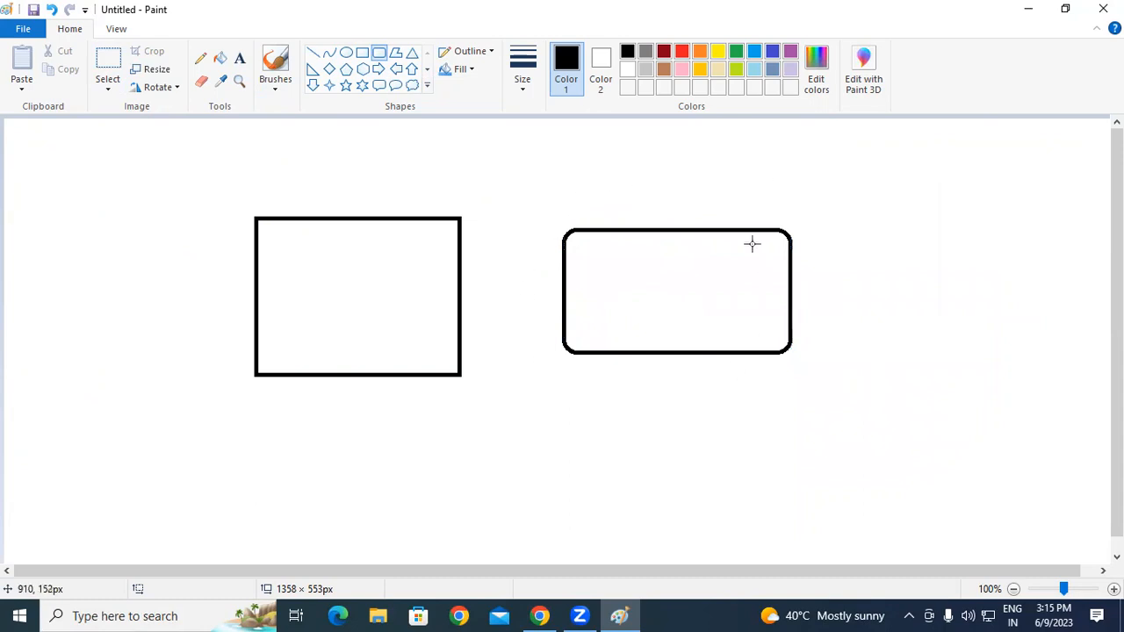
{"action": "left_click_drag", "start_coordinate": [551, 227], "coordinate": [907, 399]}
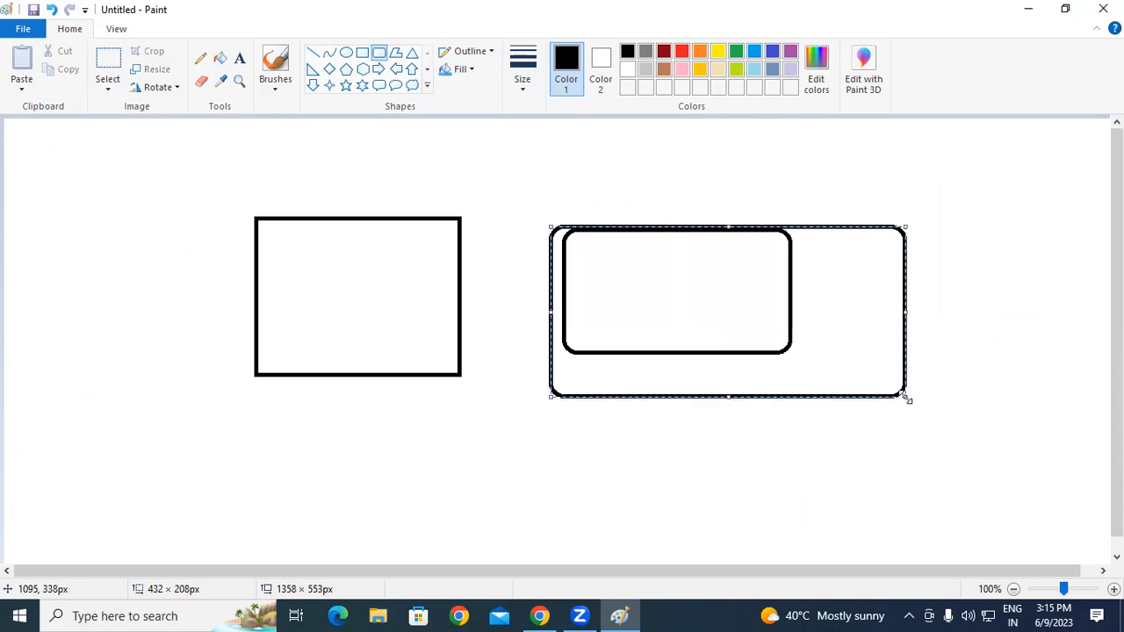
{"action": "key", "text": "ctrl+z"}
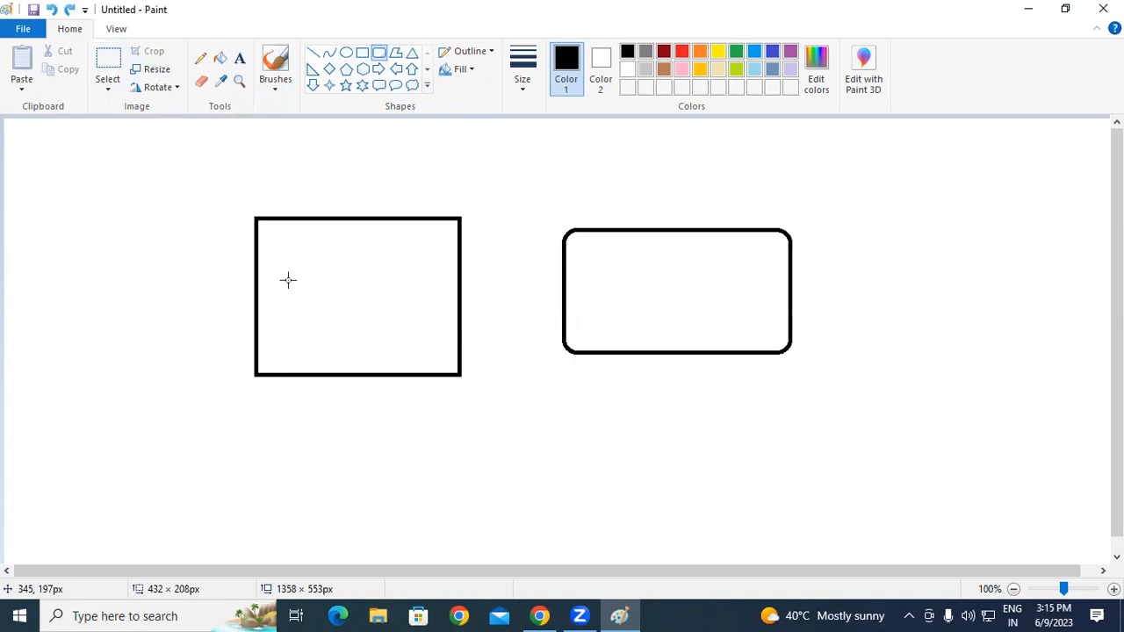
{"action": "key", "text": "ctrl+z"}
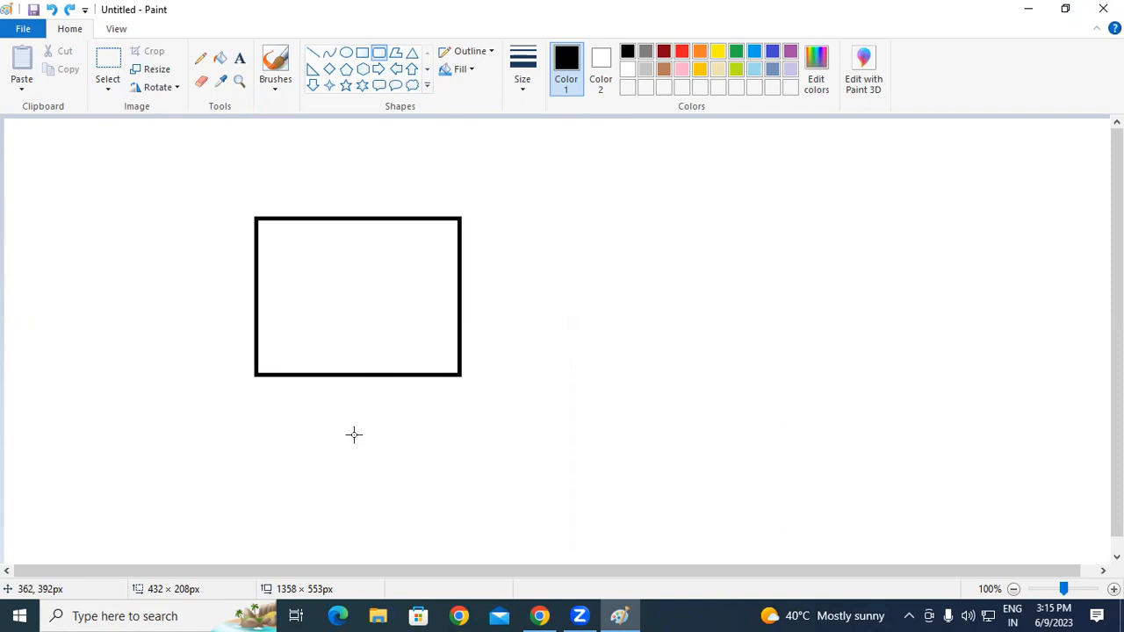
Step: Rectangular-select the black rectangle and drag it to a new spot on the canvas
{"action": "left_click", "coordinate": [118, 91]}
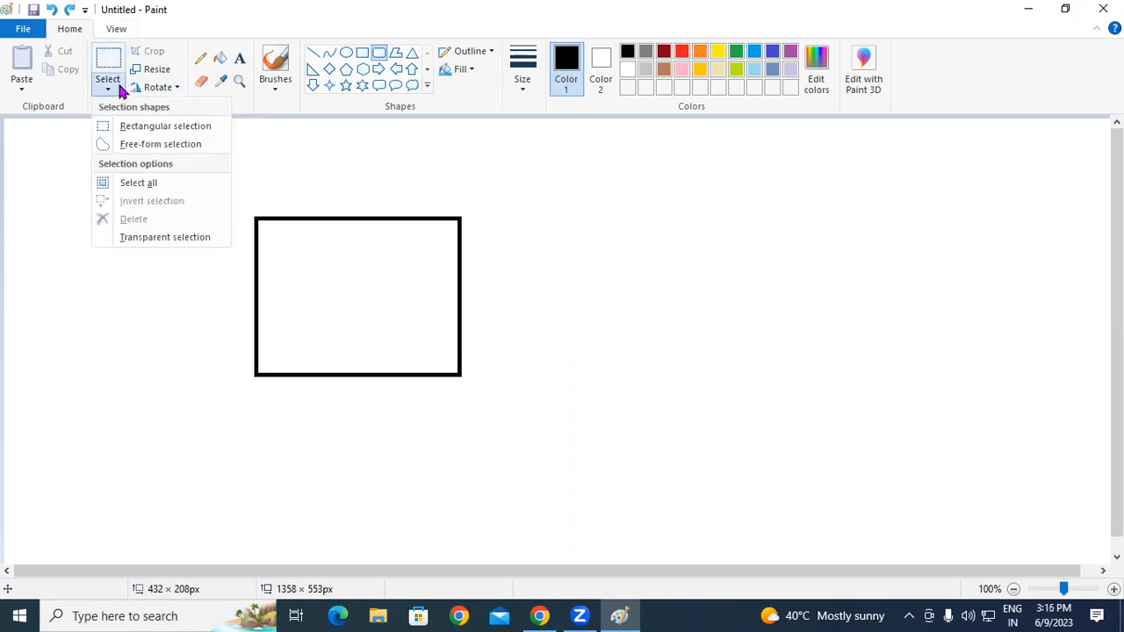
{"action": "left_click", "coordinate": [135, 128]}
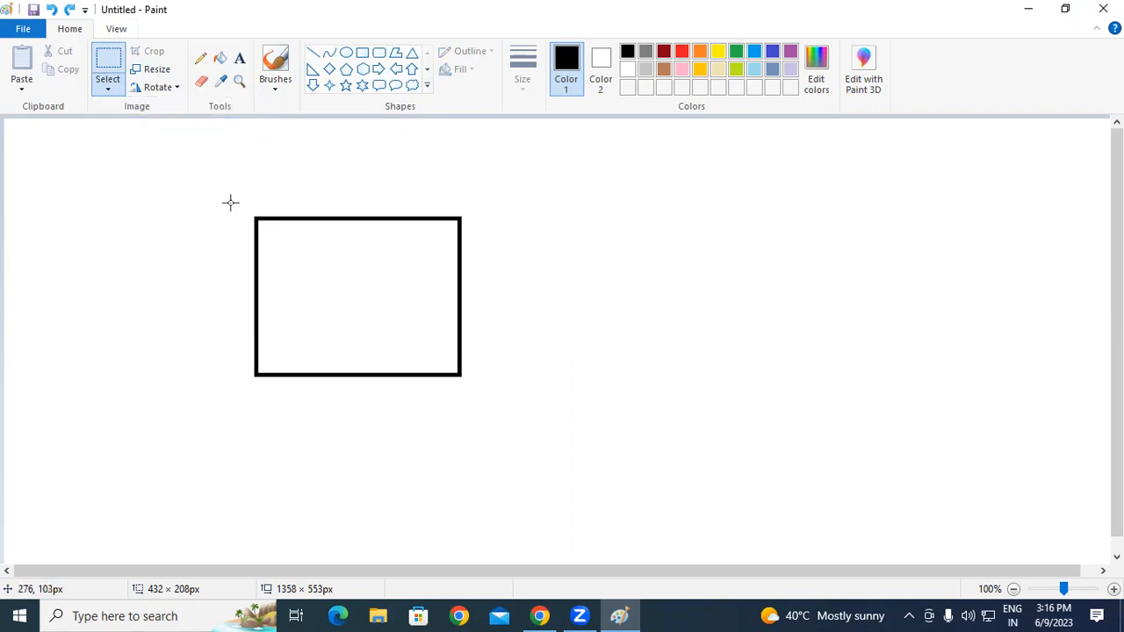
{"action": "mouse_move", "coordinate": [233, 202]}
{"action": "left_mouse_down"}
{"action": "mouse_move", "coordinate": [293, 342]}
{"action": "mouse_move", "coordinate": [395, 395]}
{"action": "mouse_move", "coordinate": [493, 400]}
{"action": "left_mouse_up"}
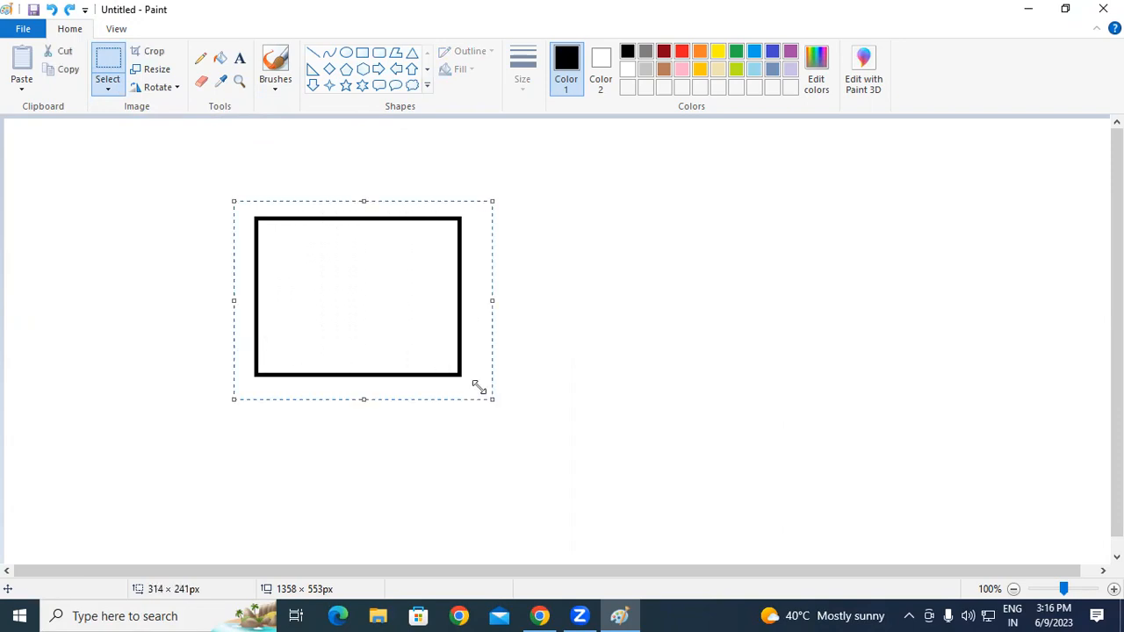
{"action": "left_click_drag", "start_coordinate": [384, 289], "coordinate": [185, 305]}
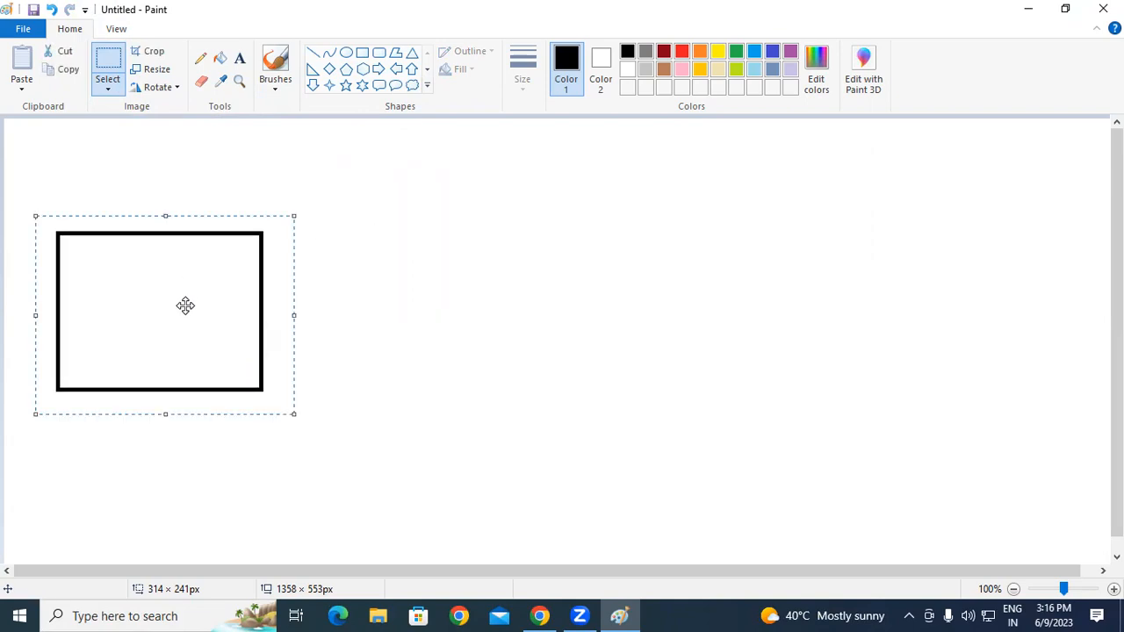
{"action": "left_click_drag", "start_coordinate": [131, 249], "coordinate": [567, 243]}
{"action": "left_click", "coordinate": [567, 243]}
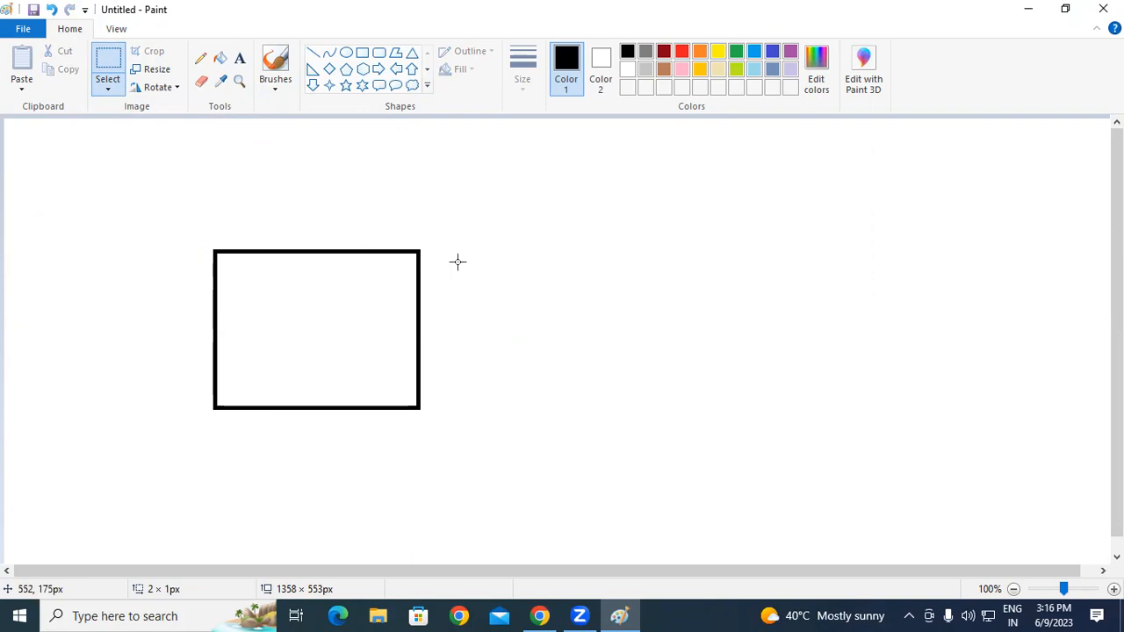
{"action": "left_click", "coordinate": [110, 87]}
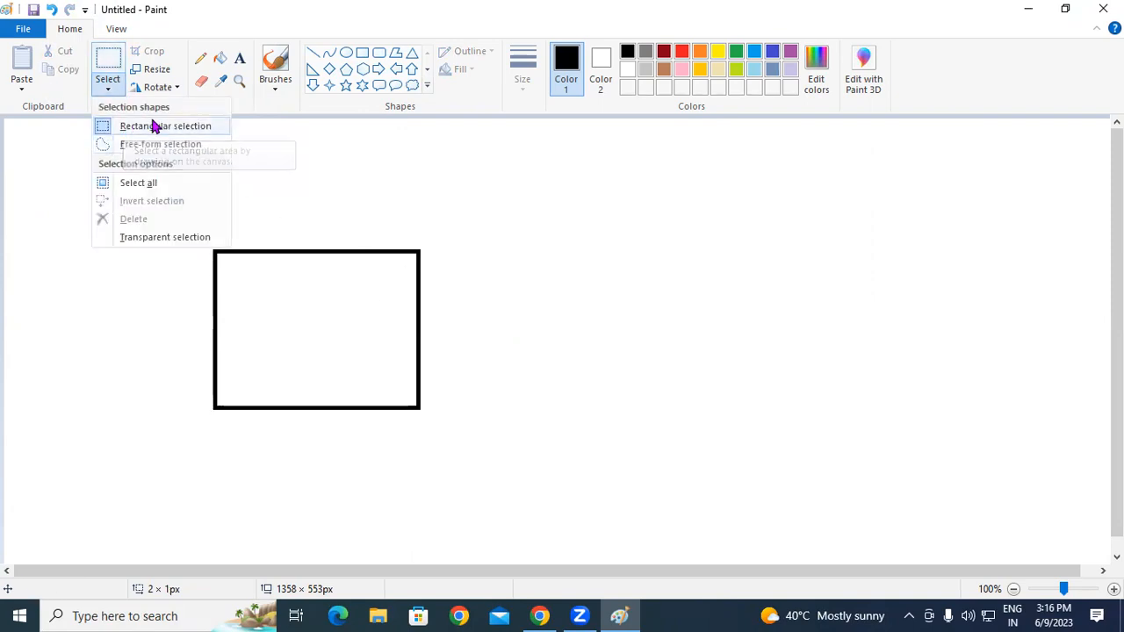
{"action": "left_click", "coordinate": [296, 167]}
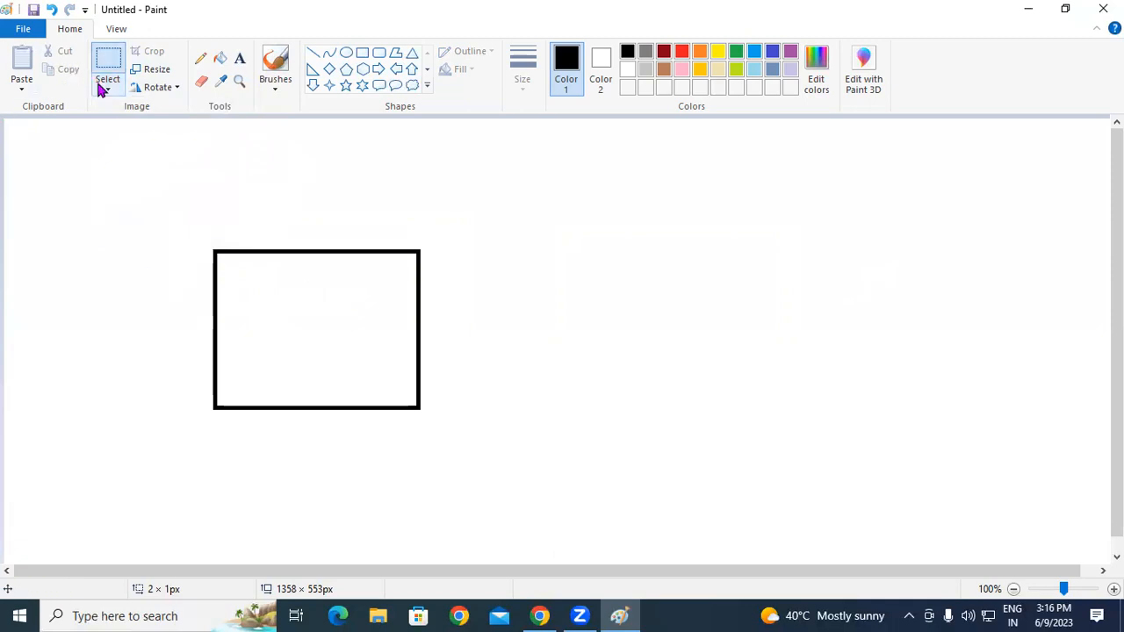
{"action": "left_click_drag", "start_coordinate": [178, 234], "coordinate": [493, 330]}
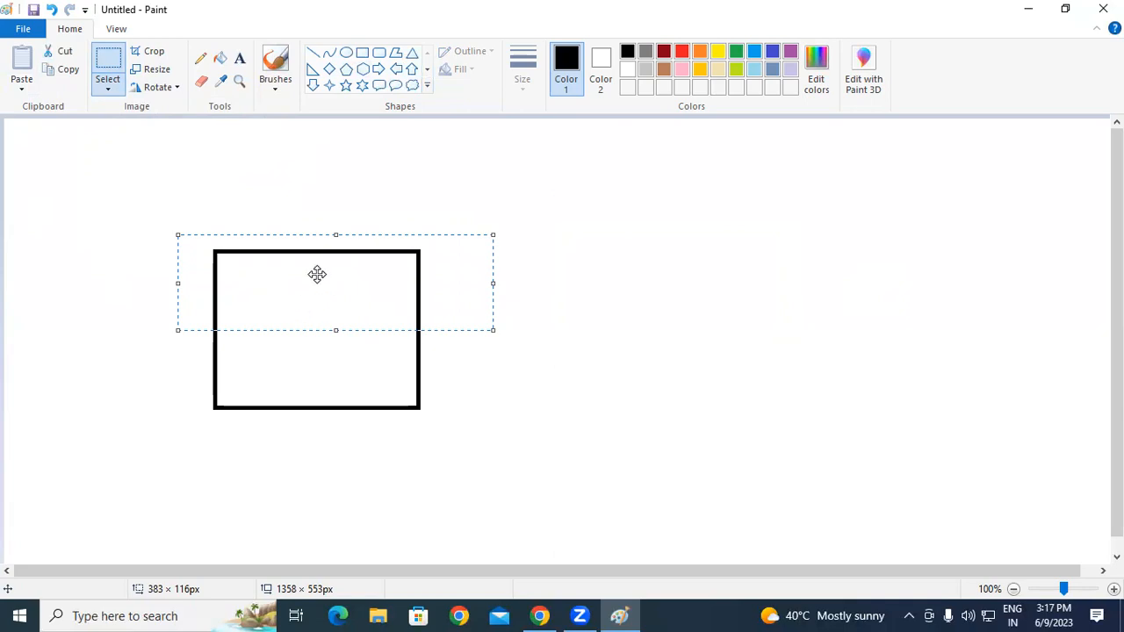
{"action": "left_click_drag", "start_coordinate": [316, 289], "coordinate": [808, 299]}
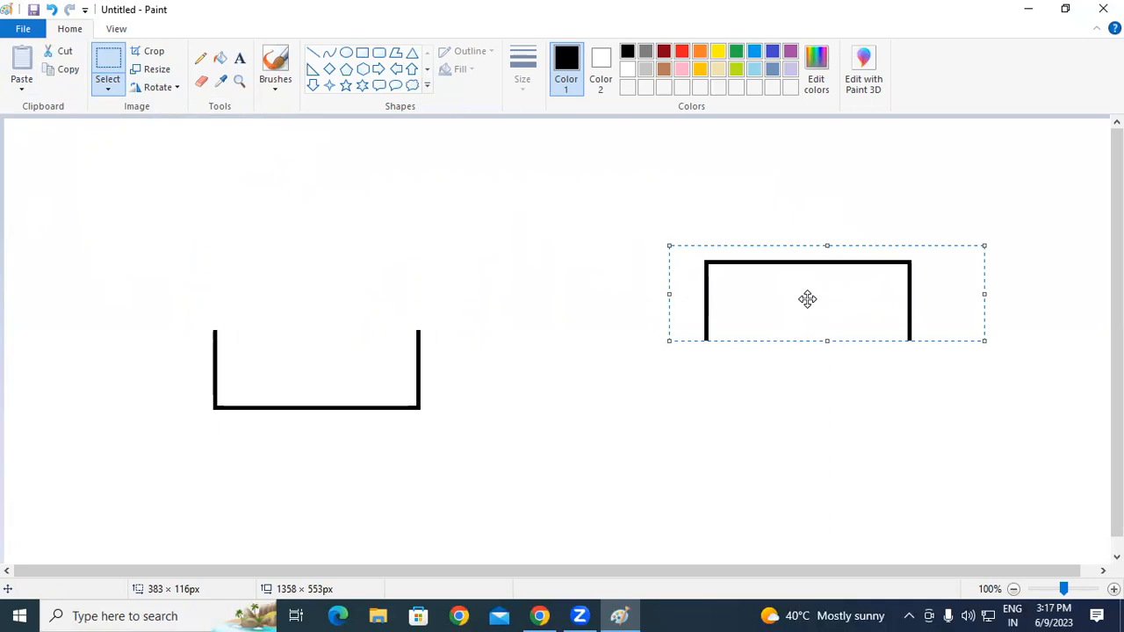
{"action": "key", "text": "ctrl+z"}
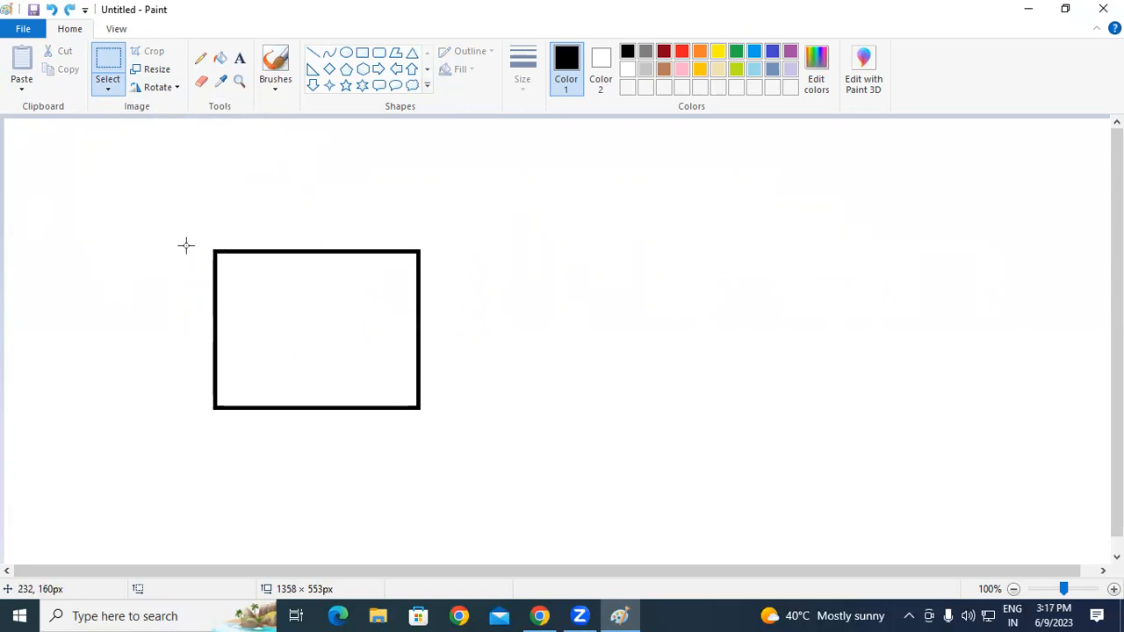
Step: Pull off the rectangle's right part, undo it, then shift the whole rectangle slightly
{"action": "left_click_drag", "start_coordinate": [327, 238], "coordinate": [502, 438]}
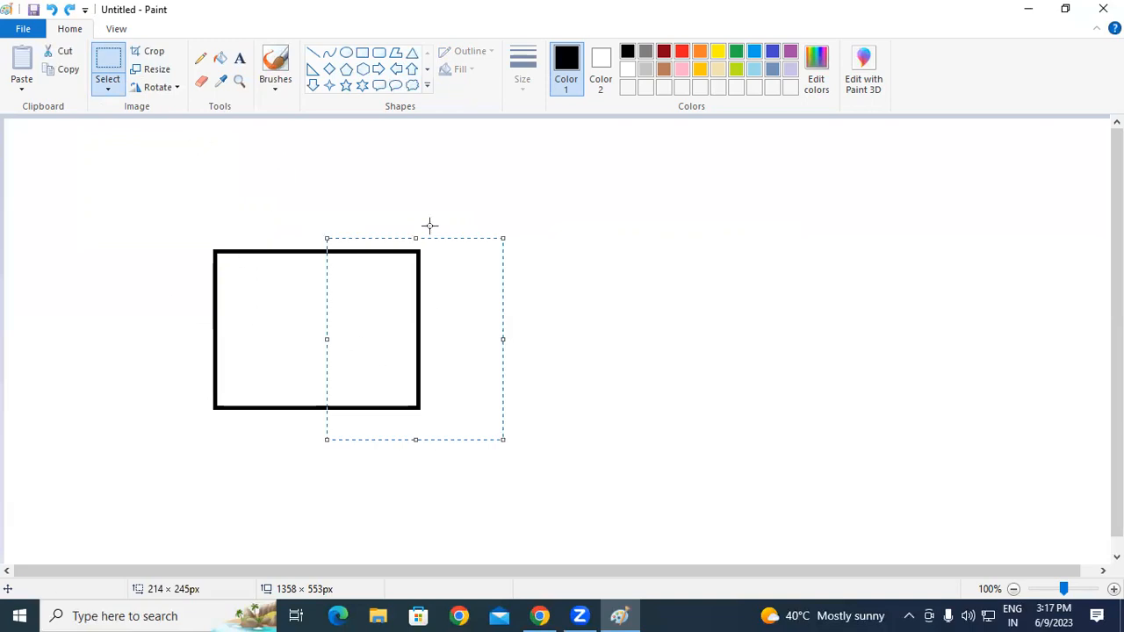
{"action": "left_click_drag", "start_coordinate": [376, 318], "coordinate": [792, 332]}
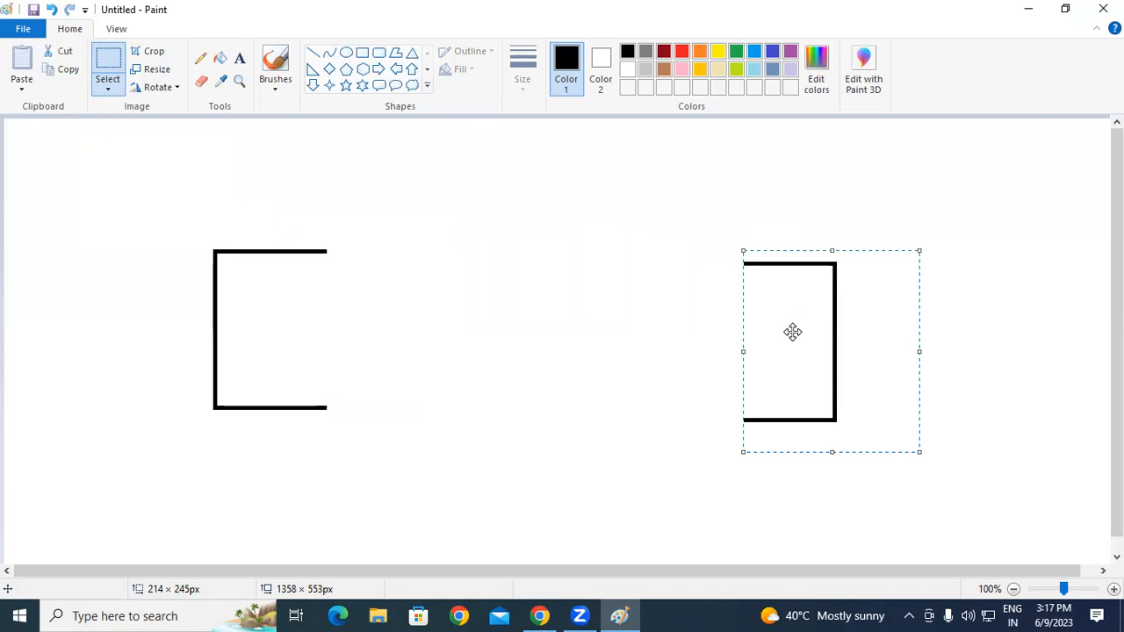
{"action": "key", "text": "ctrl+z"}
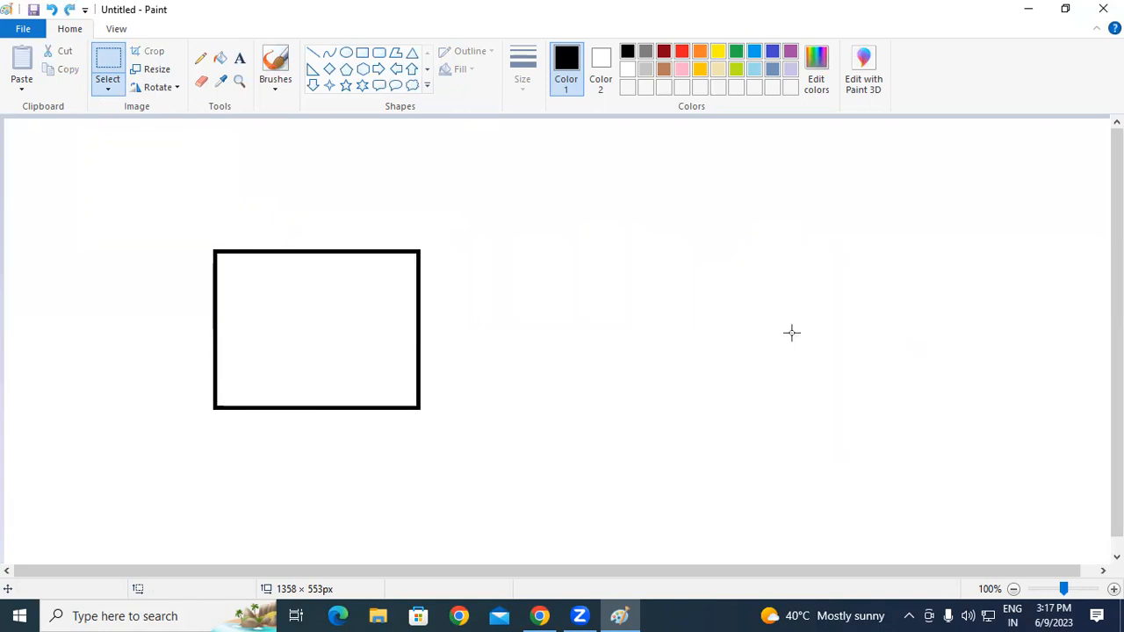
{"action": "left_click_drag", "start_coordinate": [193, 228], "coordinate": [469, 431]}
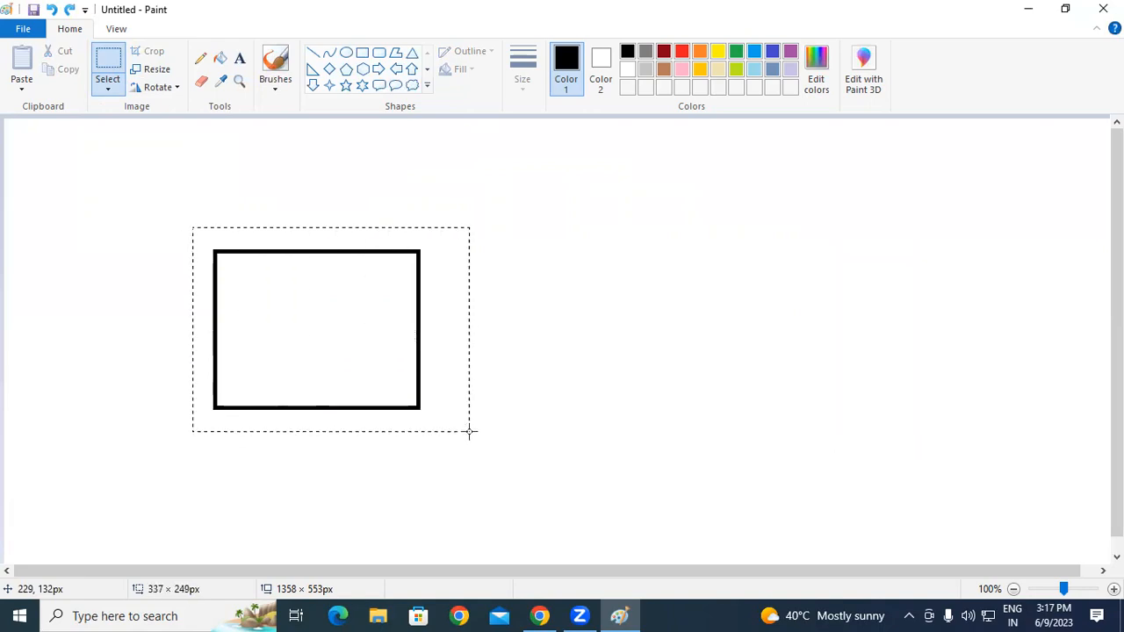
{"action": "left_click_drag", "start_coordinate": [322, 308], "coordinate": [459, 361]}
{"action": "left_click", "coordinate": [620, 295]}
Step: Split off the right side twice more, undoing each time so the rectangle stays whole
{"action": "left_click_drag", "start_coordinate": [532, 284], "coordinate": [645, 482]}
{"action": "left_click_drag", "start_coordinate": [587, 377], "coordinate": [931, 317]}
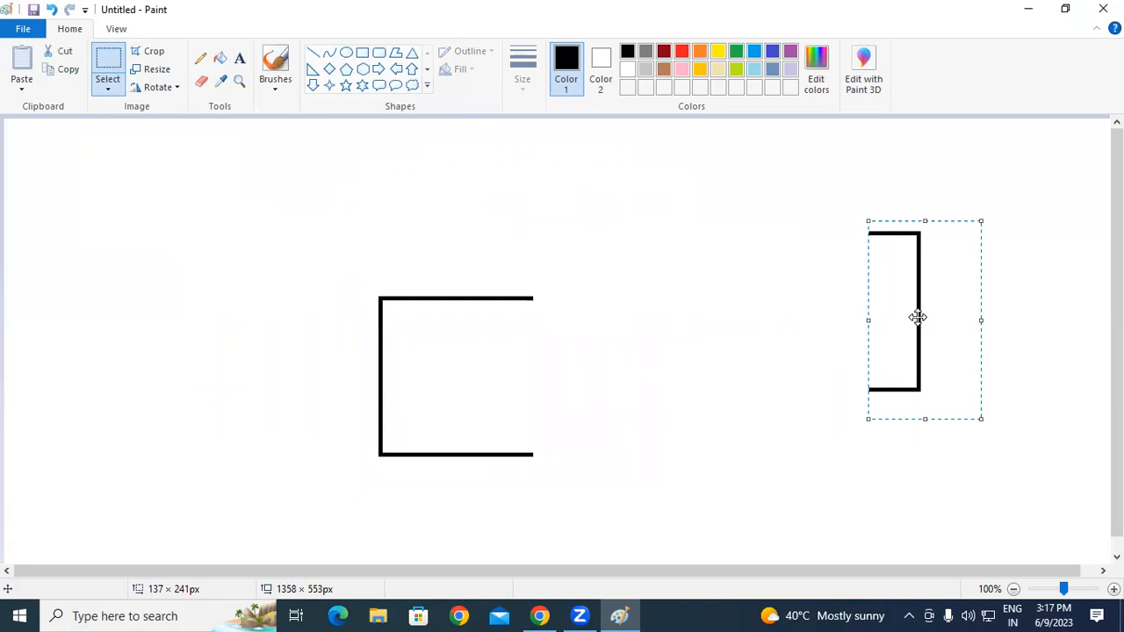
{"action": "key", "text": "ctrl+z"}
{"action": "mouse_move", "coordinate": [328, 276]}
{"action": "left_mouse_down"}
{"action": "mouse_move", "coordinate": [439, 398]}
{"action": "mouse_move", "coordinate": [692, 487]}
{"action": "left_mouse_up"}
{"action": "left_click_drag", "start_coordinate": [567, 430], "coordinate": [323, 292]}
{"action": "left_click_drag", "start_coordinate": [295, 188], "coordinate": [514, 439]}
{"action": "left_click_drag", "start_coordinate": [348, 328], "coordinate": [770, 342]}
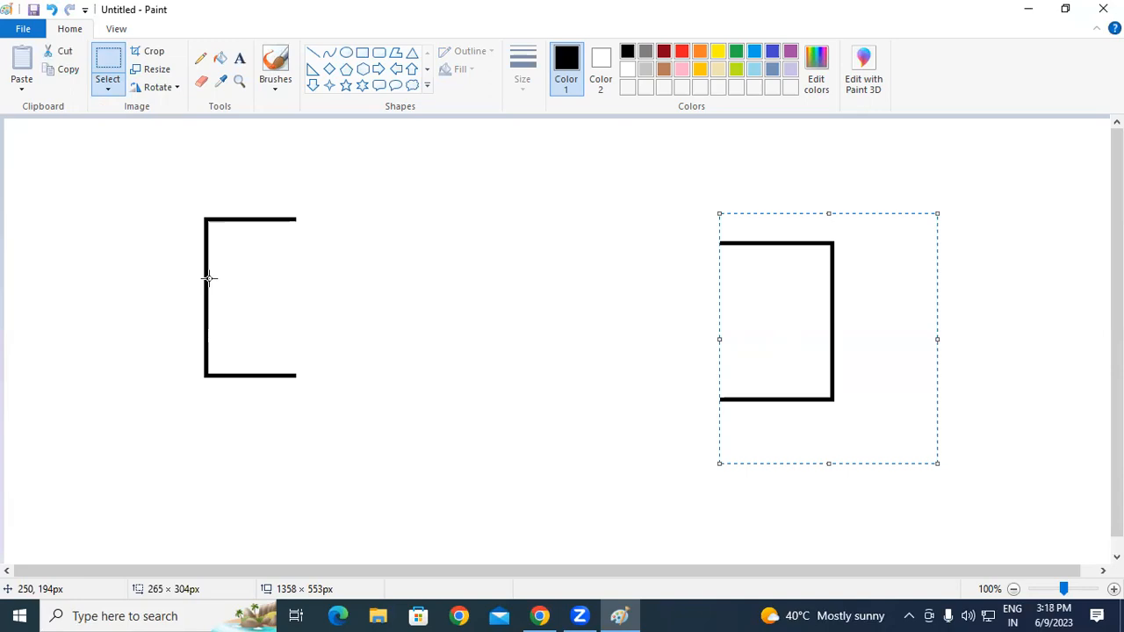
{"action": "key", "text": "ctrl+z"}
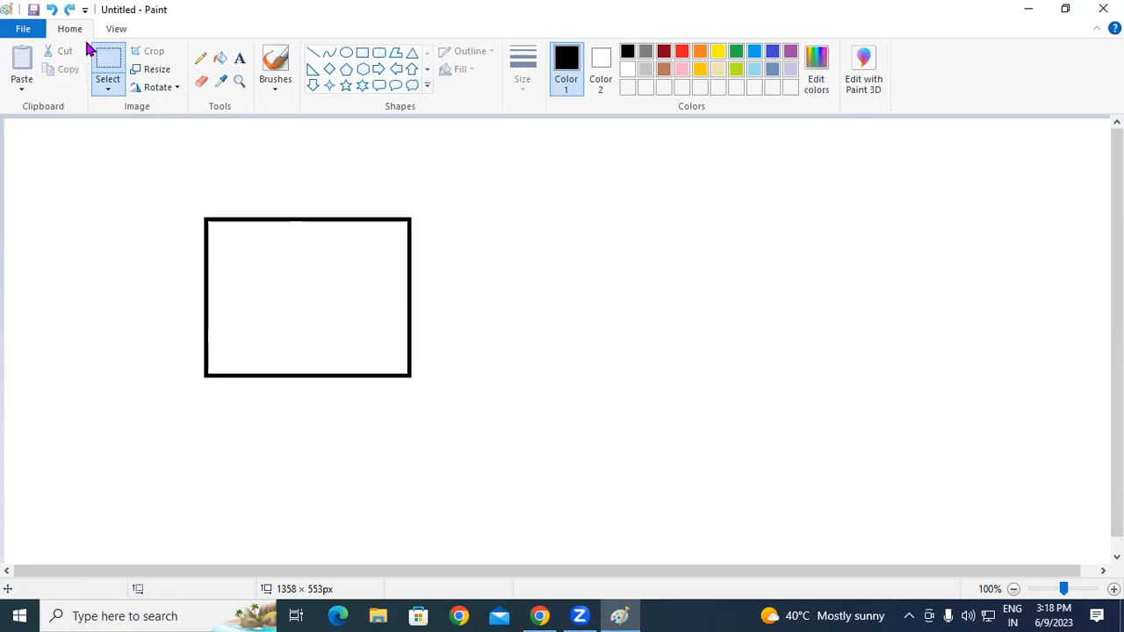
Step: Choose Free-form selection from the Select options
{"action": "left_click", "coordinate": [104, 82]}
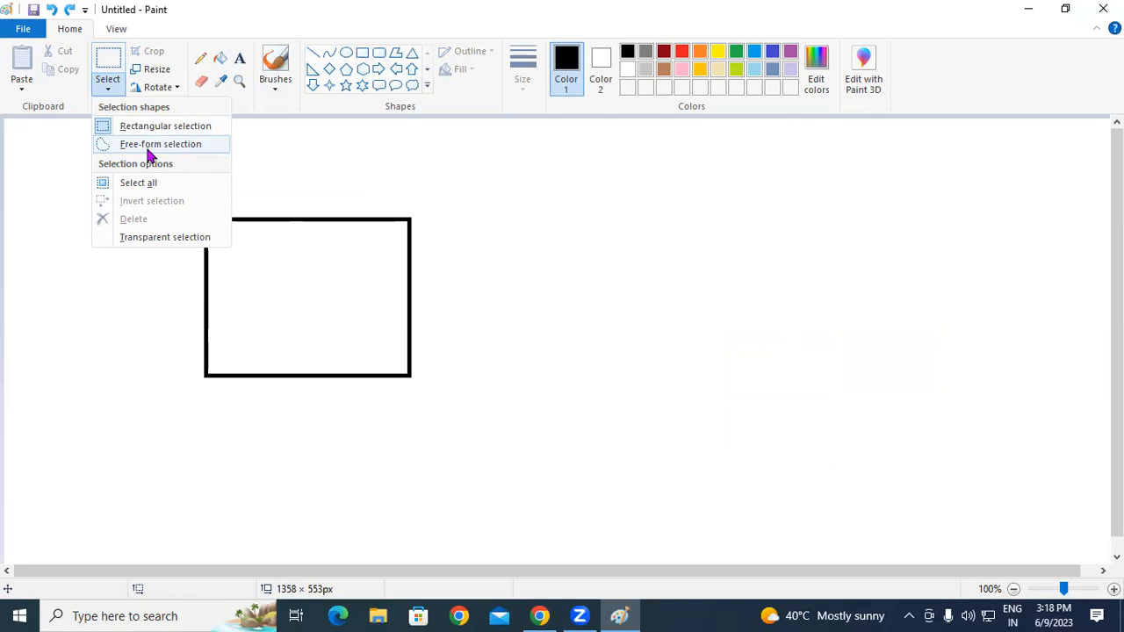
{"action": "left_click", "coordinate": [148, 150]}
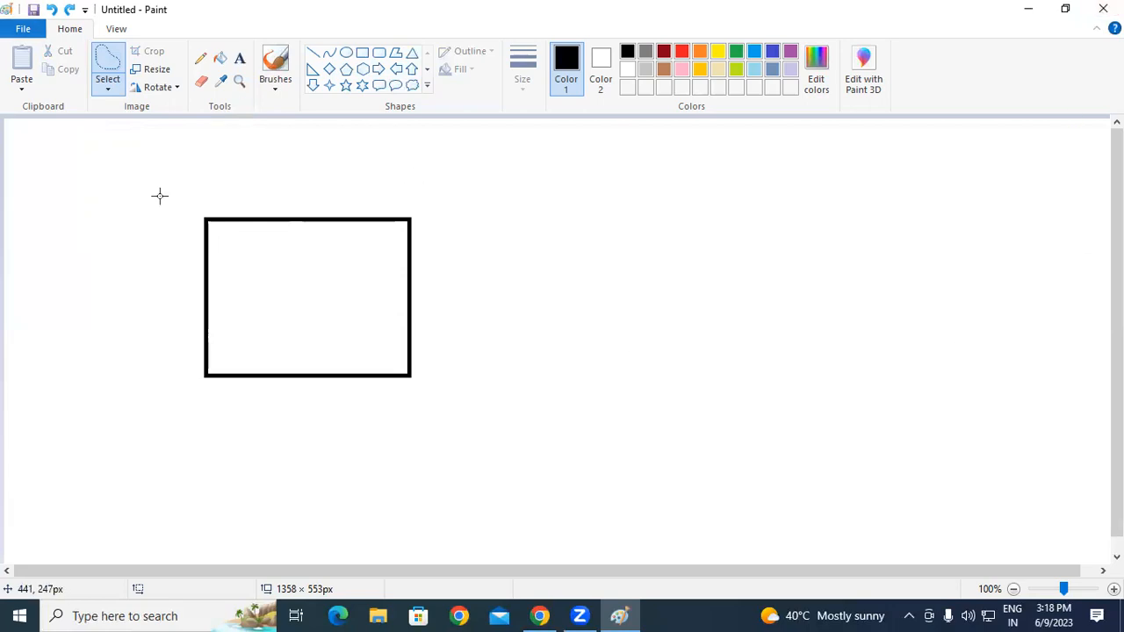
{"action": "left_click", "coordinate": [108, 93]}
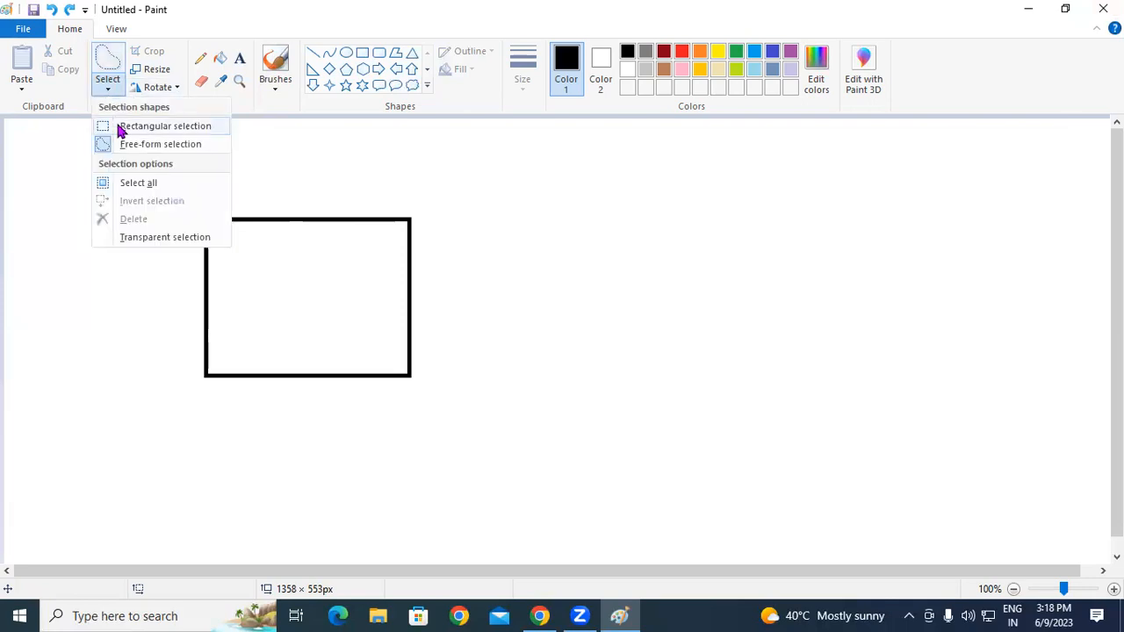
{"action": "left_click", "coordinate": [123, 145]}
Step: Free-form trace the rectangle's right side and drag that chunk to the right of the canvas
{"action": "mouse_move", "coordinate": [300, 190]}
{"action": "left_mouse_down"}
{"action": "mouse_move", "coordinate": [290, 228]}
{"action": "mouse_move", "coordinate": [318, 277]}
{"action": "mouse_move", "coordinate": [399, 259]}
{"action": "mouse_move", "coordinate": [453, 265]}
{"action": "mouse_move", "coordinate": [440, 312]}
{"action": "mouse_move", "coordinate": [345, 352]}
{"action": "mouse_move", "coordinate": [325, 386]}
{"action": "mouse_move", "coordinate": [339, 411]}
{"action": "mouse_move", "coordinate": [396, 418]}
{"action": "left_mouse_up"}
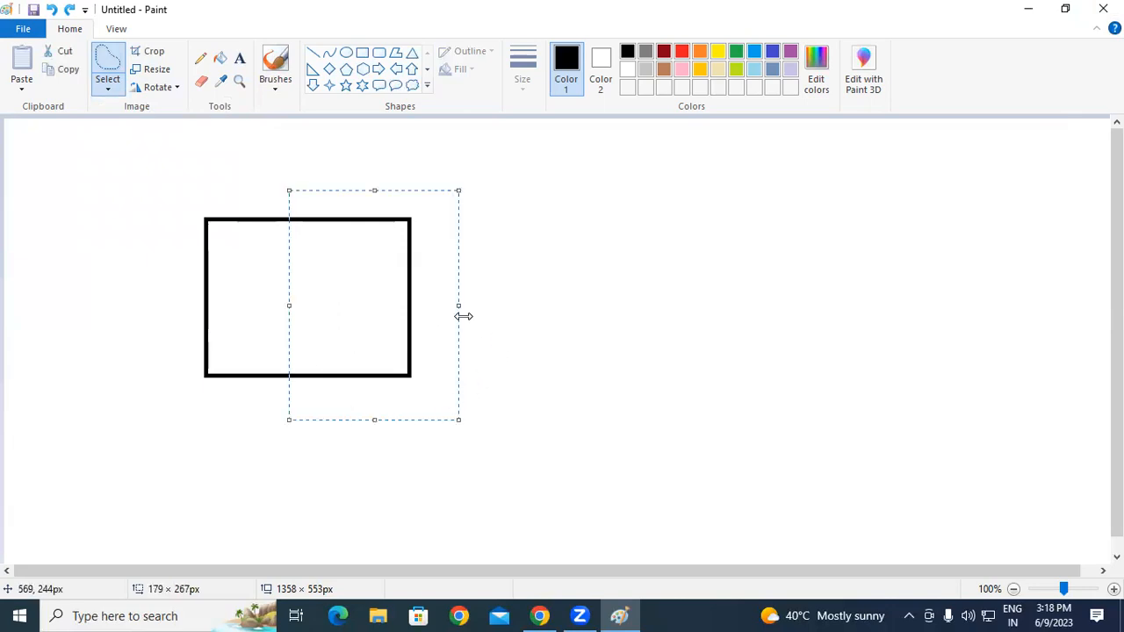
{"action": "left_click_drag", "start_coordinate": [421, 306], "coordinate": [819, 314]}
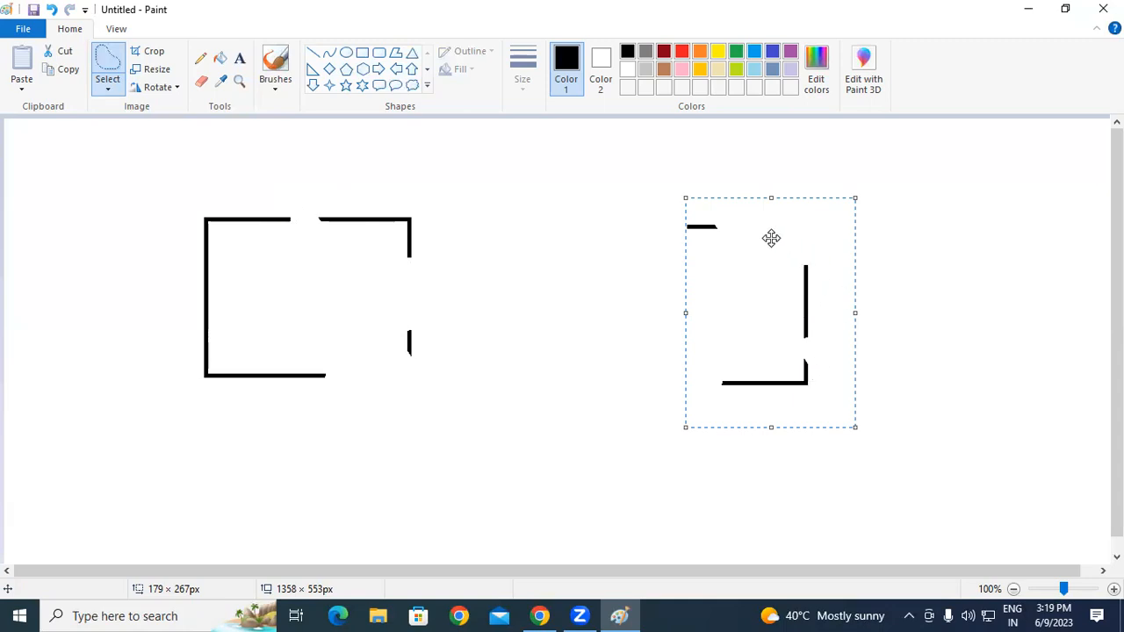
{"action": "left_click_drag", "start_coordinate": [760, 296], "coordinate": [686, 304]}
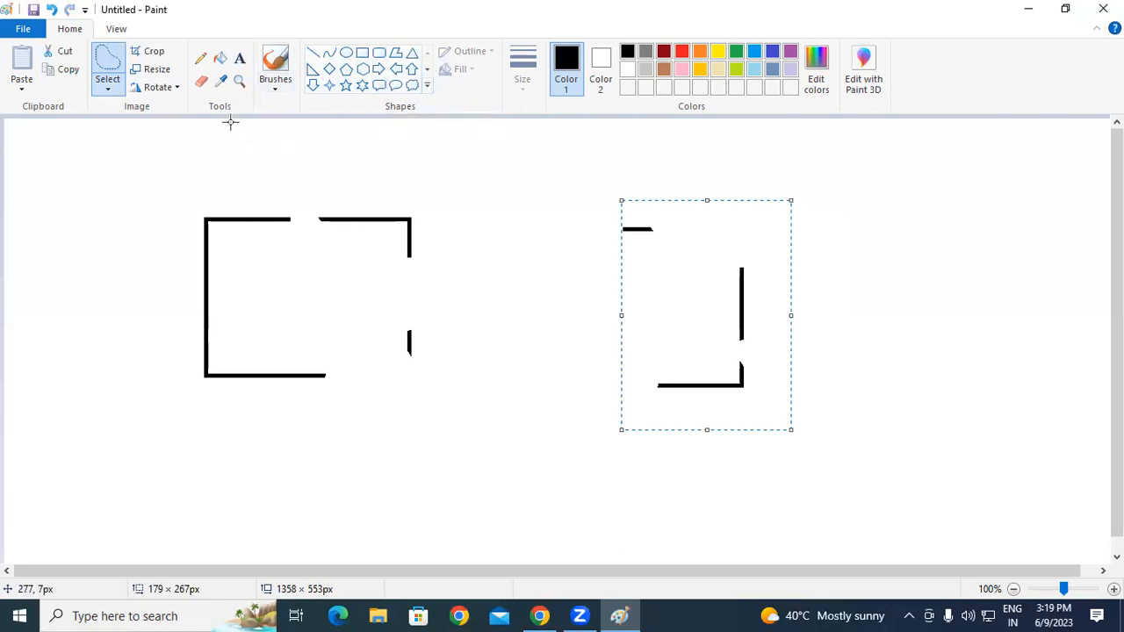
Step: Undo the moved chunk, then free-form select the rectangle and shift it
{"action": "left_click", "coordinate": [116, 91]}
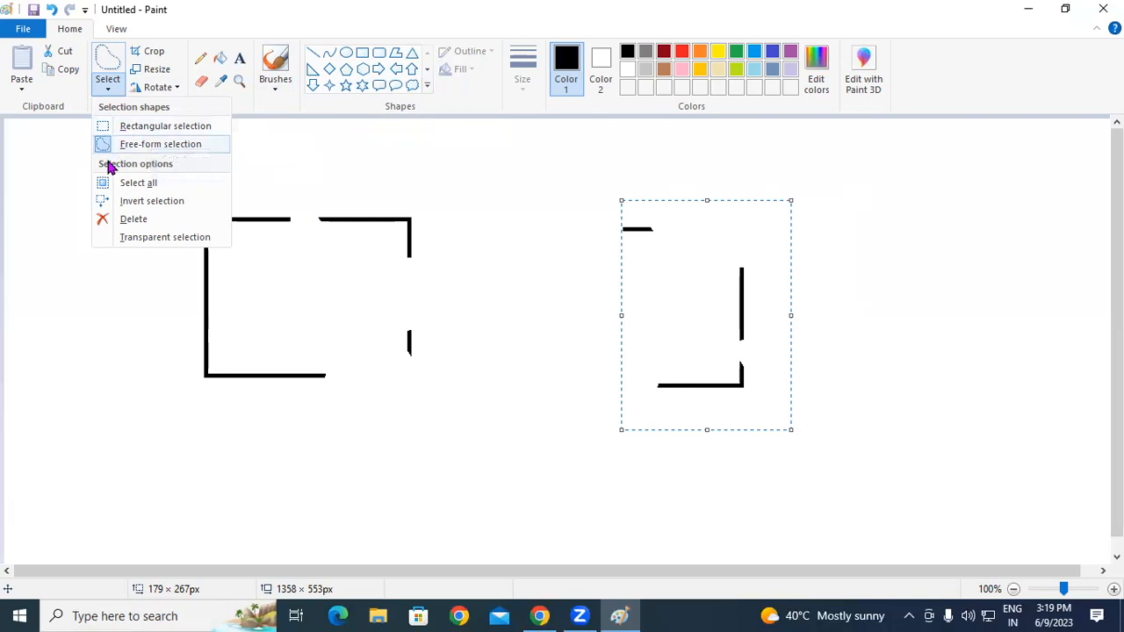
{"action": "left_click", "coordinate": [307, 449]}
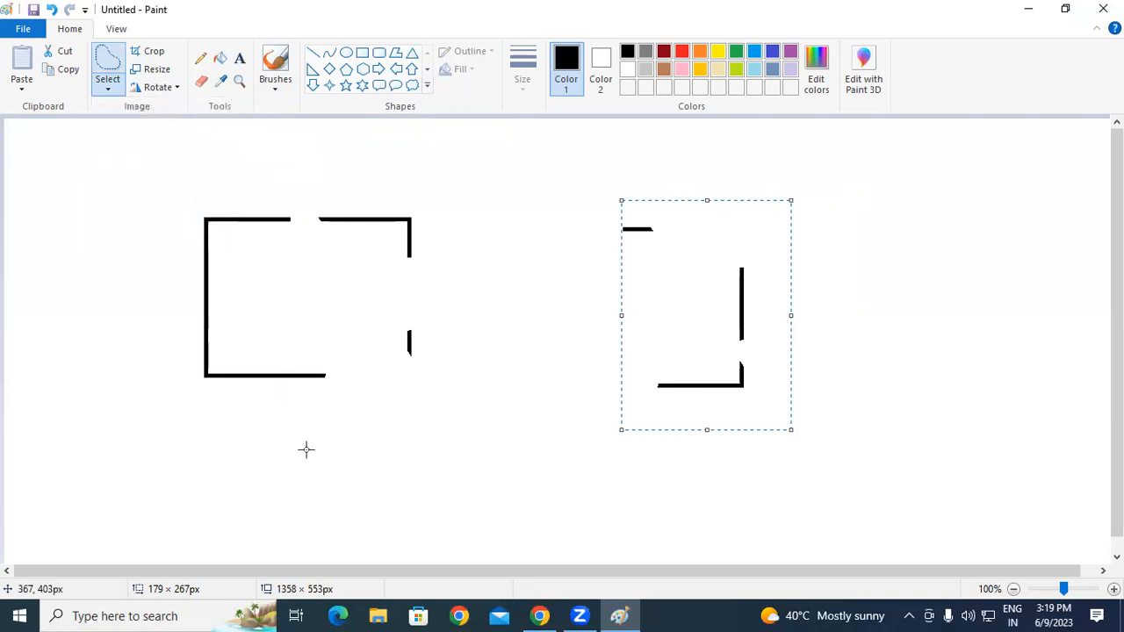
{"action": "key", "text": "ctrl+z"}
{"action": "mouse_move", "coordinate": [466, 244]}
{"action": "left_mouse_down"}
{"action": "mouse_move", "coordinate": [391, 181]}
{"action": "mouse_move", "coordinate": [279, 178]}
{"action": "mouse_move", "coordinate": [123, 216]}
{"action": "mouse_move", "coordinate": [94, 318]}
{"action": "mouse_move", "coordinate": [221, 477]}
{"action": "mouse_move", "coordinate": [467, 468]}
{"action": "mouse_move", "coordinate": [556, 315]}
{"action": "mouse_move", "coordinate": [503, 231]}
{"action": "mouse_move", "coordinate": [464, 207]}
{"action": "left_mouse_up"}
{"action": "left_click_drag", "start_coordinate": [361, 279], "coordinate": [298, 306]}
{"action": "left_click", "coordinate": [550, 248]}
Step: Free-form select and move the rectangle twice more, undoing the final move
{"action": "mouse_move", "coordinate": [133, 234]}
{"action": "left_mouse_down"}
{"action": "mouse_move", "coordinate": [156, 219]}
{"action": "mouse_move", "coordinate": [309, 217]}
{"action": "mouse_move", "coordinate": [385, 256]}
{"action": "mouse_move", "coordinate": [392, 377]}
{"action": "mouse_move", "coordinate": [352, 433]}
{"action": "mouse_move", "coordinate": [190, 417]}
{"action": "mouse_move", "coordinate": [148, 427]}
{"action": "mouse_move", "coordinate": [85, 342]}
{"action": "mouse_move", "coordinate": [102, 268]}
{"action": "mouse_move", "coordinate": [144, 225]}
{"action": "left_mouse_up"}
{"action": "left_click_drag", "start_coordinate": [256, 293], "coordinate": [316, 282]}
{"action": "left_click", "coordinate": [539, 251]}
{"action": "mouse_move", "coordinate": [228, 196]}
{"action": "left_mouse_down"}
{"action": "mouse_move", "coordinate": [197, 215]}
{"action": "mouse_move", "coordinate": [143, 313]}
{"action": "mouse_move", "coordinate": [267, 450]}
{"action": "mouse_move", "coordinate": [459, 417]}
{"action": "mouse_move", "coordinate": [473, 321]}
{"action": "mouse_move", "coordinate": [424, 297]}
{"action": "mouse_move", "coordinate": [357, 216]}
{"action": "mouse_move", "coordinate": [262, 192]}
{"action": "mouse_move", "coordinate": [181, 200]}
{"action": "mouse_move", "coordinate": [211, 215]}
{"action": "left_mouse_up"}
{"action": "left_click_drag", "start_coordinate": [259, 286], "coordinate": [777, 276]}
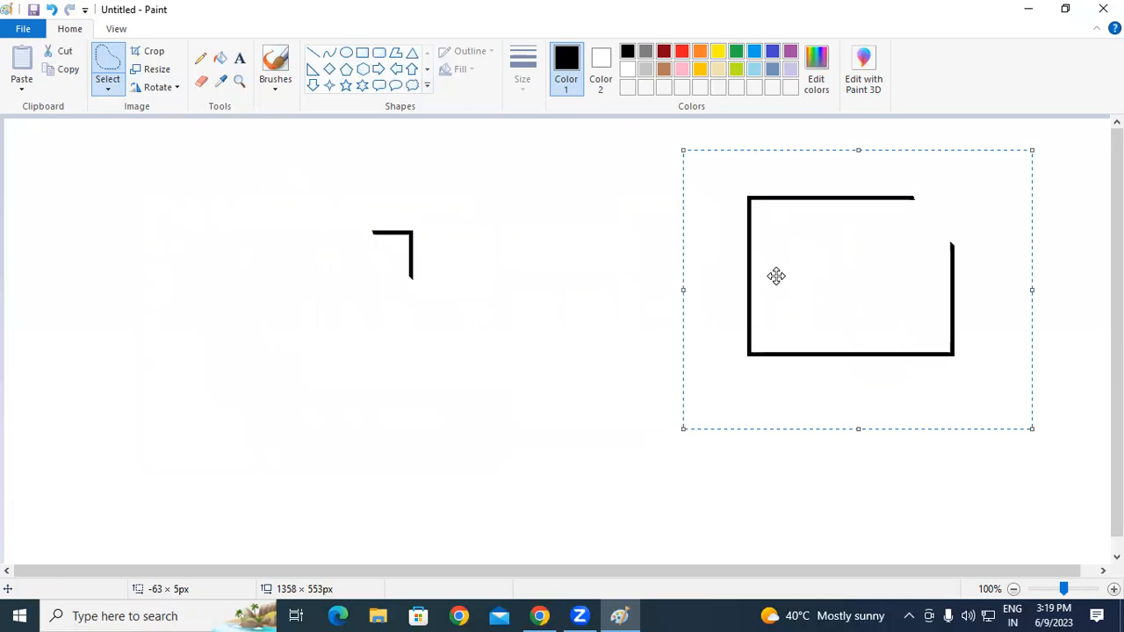
{"action": "key", "text": "ctrl+z"}
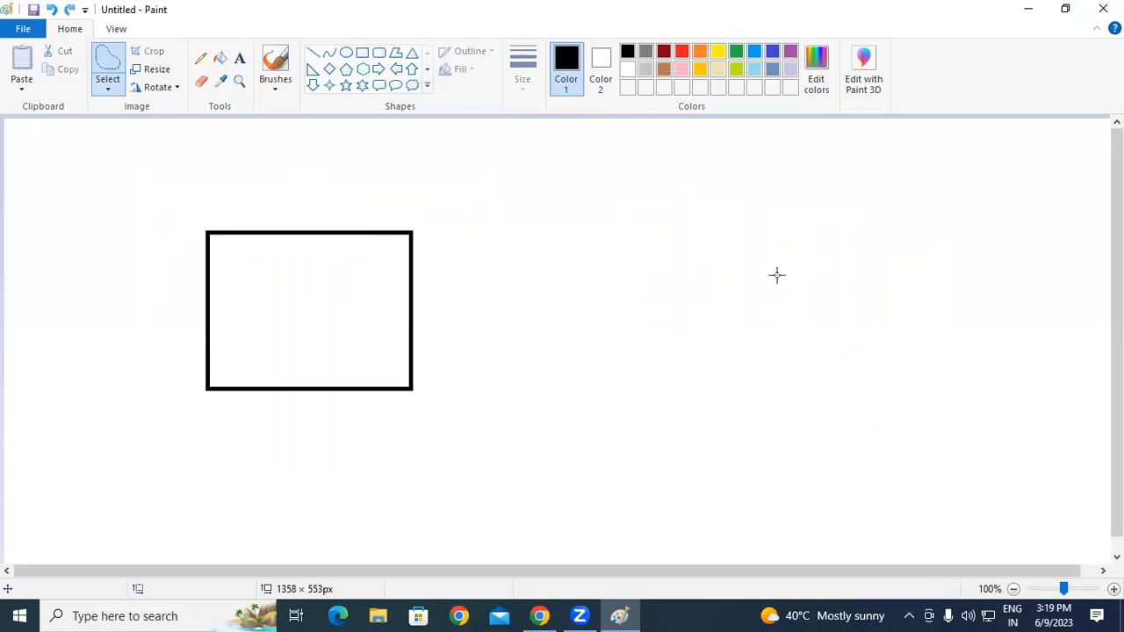
Step: Switch to rectangular selection and marquee several trial areas of the rectangle
{"action": "left_click", "coordinate": [108, 90]}
{"action": "left_click", "coordinate": [142, 126]}
{"action": "left_click_drag", "start_coordinate": [156, 201], "coordinate": [506, 312]}
{"action": "left_click_drag", "start_coordinate": [497, 435], "coordinate": [521, 442]}
{"action": "left_click_drag", "start_coordinate": [336, 219], "coordinate": [495, 442]}
{"action": "left_click_drag", "start_coordinate": [151, 214], "coordinate": [285, 454]}
{"action": "left_click", "coordinate": [369, 273]}
{"action": "left_click_drag", "start_coordinate": [363, 261], "coordinate": [524, 305]}
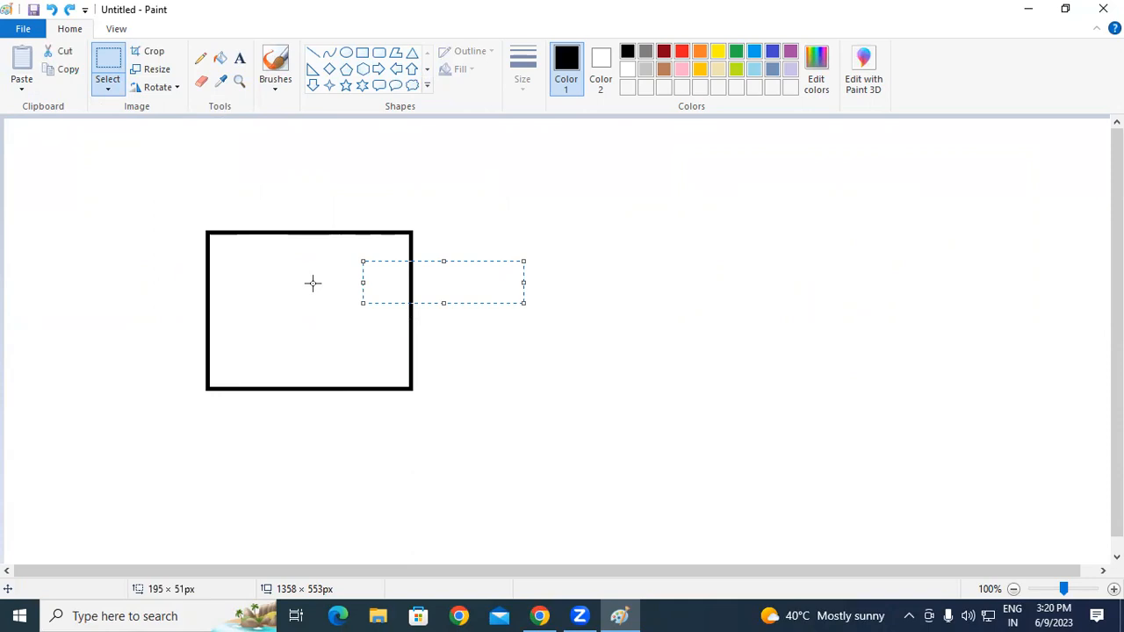
{"action": "left_click_drag", "start_coordinate": [99, 260], "coordinate": [296, 329]}
{"action": "left_click", "coordinate": [519, 296]}
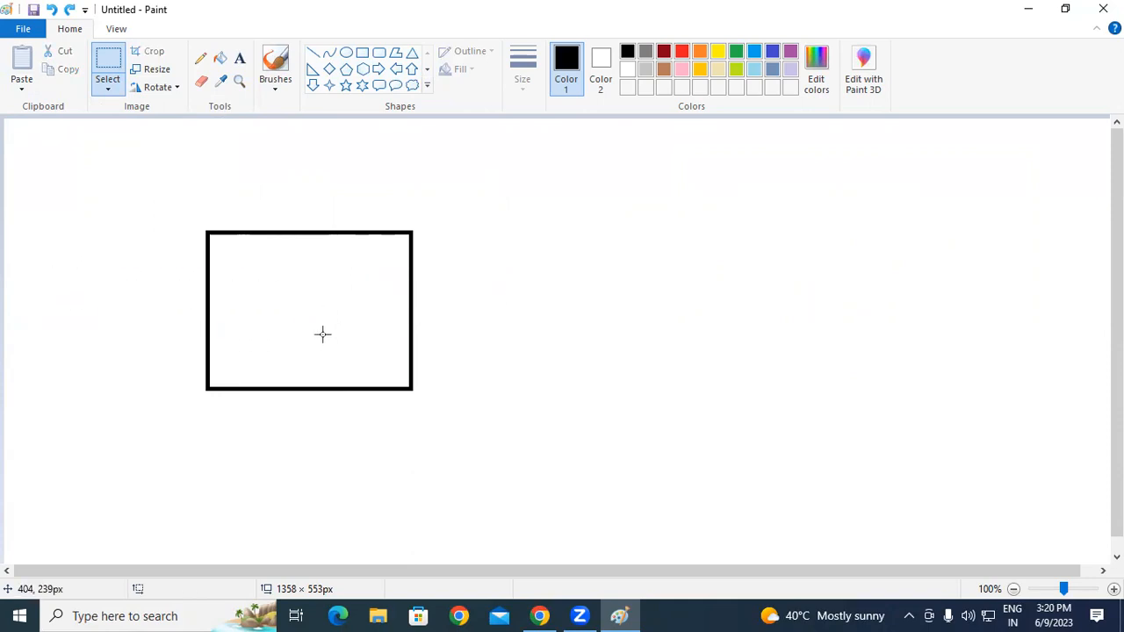
Step: Drag the top-right corner, right-side line, lower-right and lower-left pieces apart
{"action": "left_click_drag", "start_coordinate": [363, 207], "coordinate": [736, 327]}
{"action": "left_click_drag", "start_coordinate": [156, 257], "coordinate": [814, 391]}
{"action": "left_click_drag", "start_coordinate": [349, 325], "coordinate": [495, 454]}
{"action": "left_click_drag", "start_coordinate": [462, 396], "coordinate": [716, 477]}
{"action": "mouse_move", "coordinate": [116, 306]}
{"action": "left_mouse_down"}
{"action": "mouse_move", "coordinate": [234, 399]}
{"action": "mouse_move", "coordinate": [276, 473]}
{"action": "left_mouse_up"}
{"action": "mouse_move", "coordinate": [244, 370]}
{"action": "left_mouse_down"}
{"action": "mouse_move", "coordinate": [707, 214]}
{"action": "mouse_move", "coordinate": [867, 248]}
{"action": "left_mouse_up"}
Step: Select and drag the top-right, bottom-right and bottom-left corners to new positions
{"action": "left_click_drag", "start_coordinate": [337, 213], "coordinate": [494, 324]}
{"action": "left_click_drag", "start_coordinate": [484, 274], "coordinate": [828, 283]}
{"action": "left_click_drag", "start_coordinate": [342, 306], "coordinate": [516, 451]}
{"action": "left_click_drag", "start_coordinate": [414, 379], "coordinate": [752, 466]}
{"action": "left_click_drag", "start_coordinate": [164, 309], "coordinate": [441, 488]}
{"action": "left_click_drag", "start_coordinate": [309, 389], "coordinate": [240, 464]}
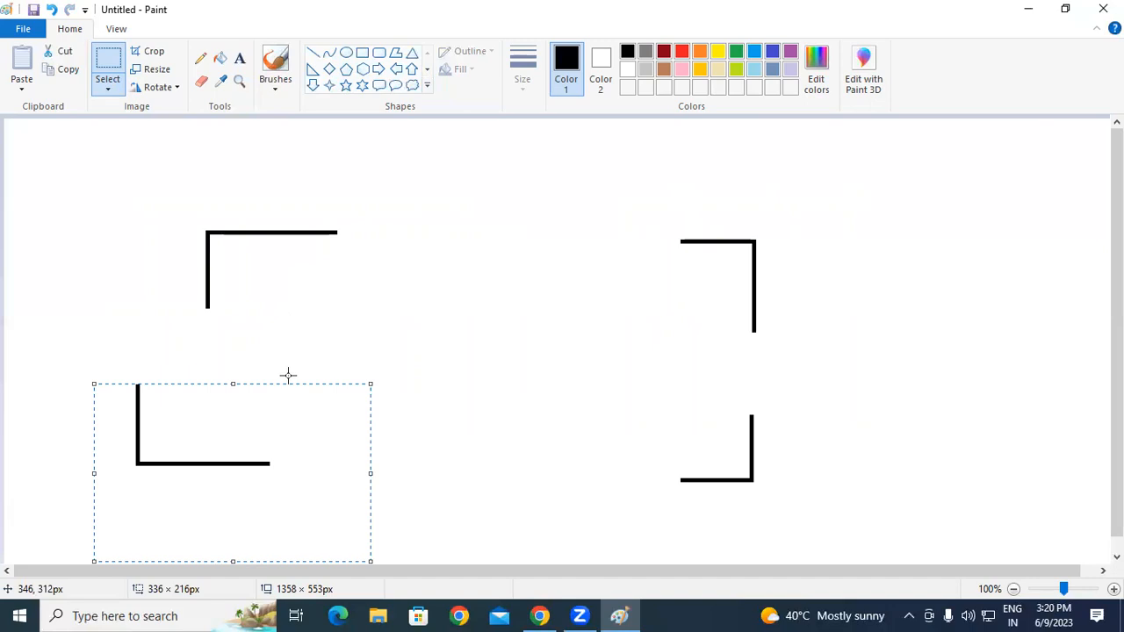
Step: Undo the three corner moves, redo two, then undo them again to rejoin the rectangle
{"action": "left_click", "coordinate": [52, 11]}
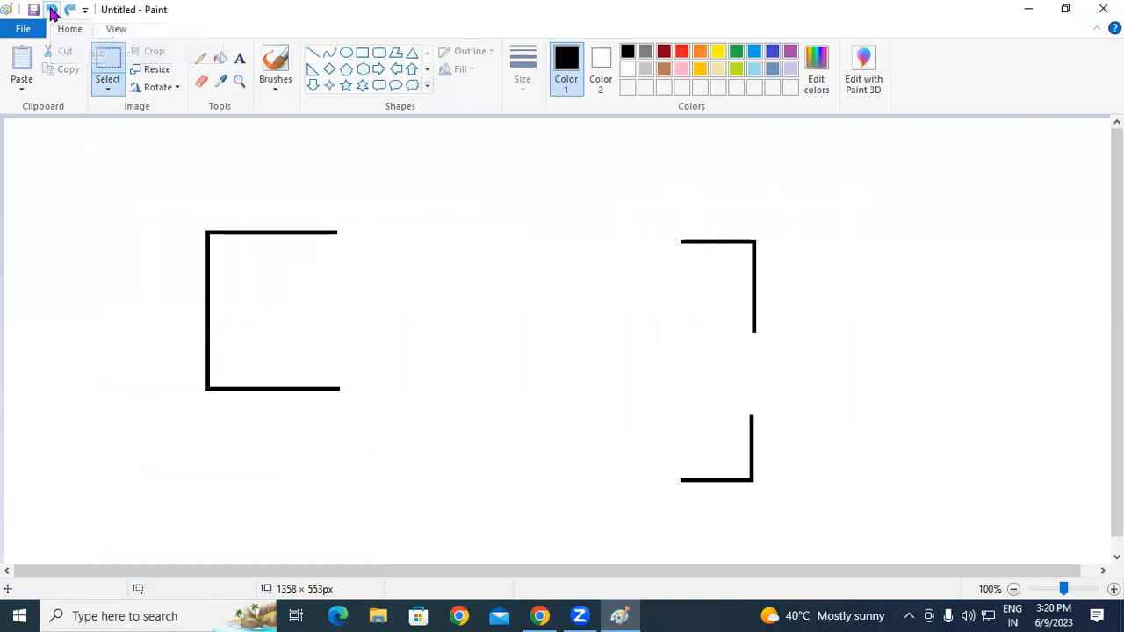
{"action": "left_click", "coordinate": [52, 10]}
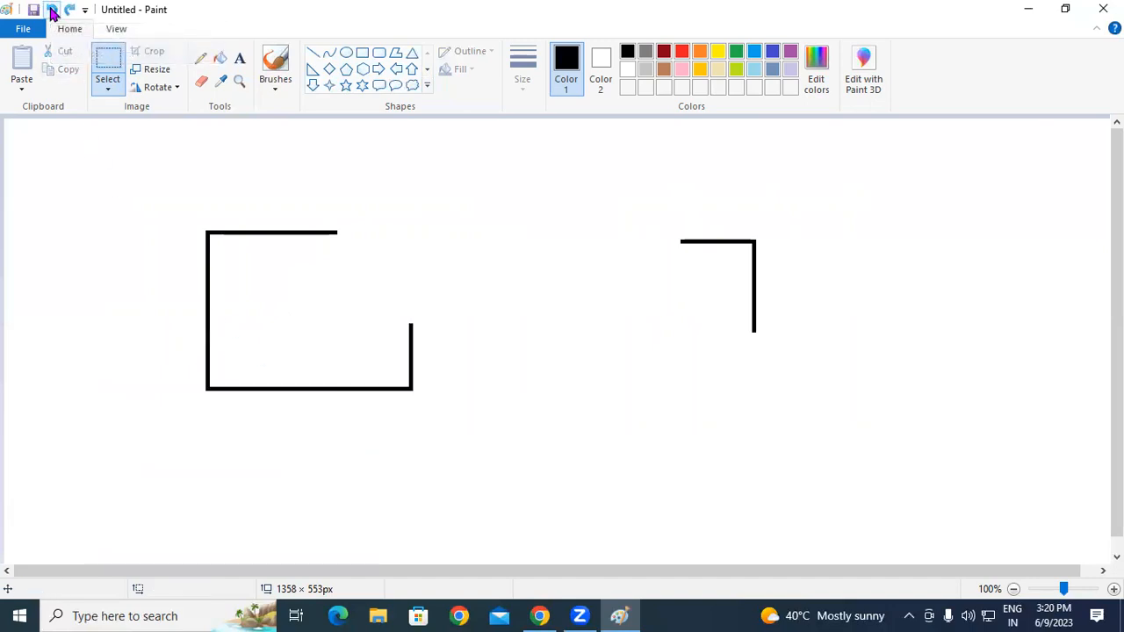
{"action": "left_click", "coordinate": [52, 11]}
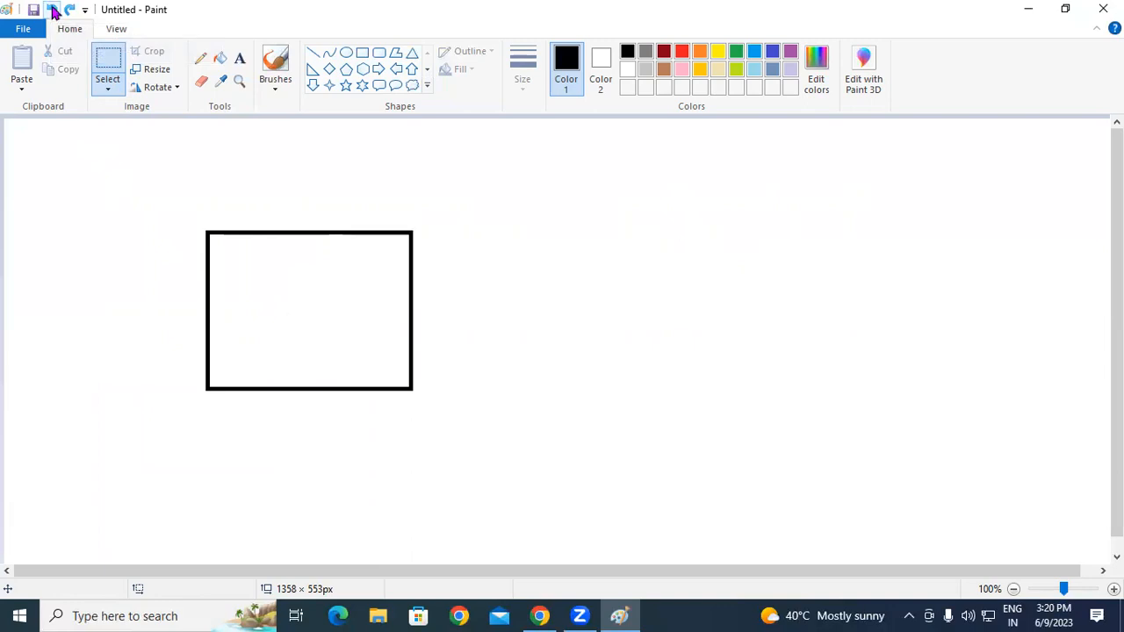
{"action": "key", "text": "ctrl+y"}
{"action": "key", "text": "ctrl+y"}
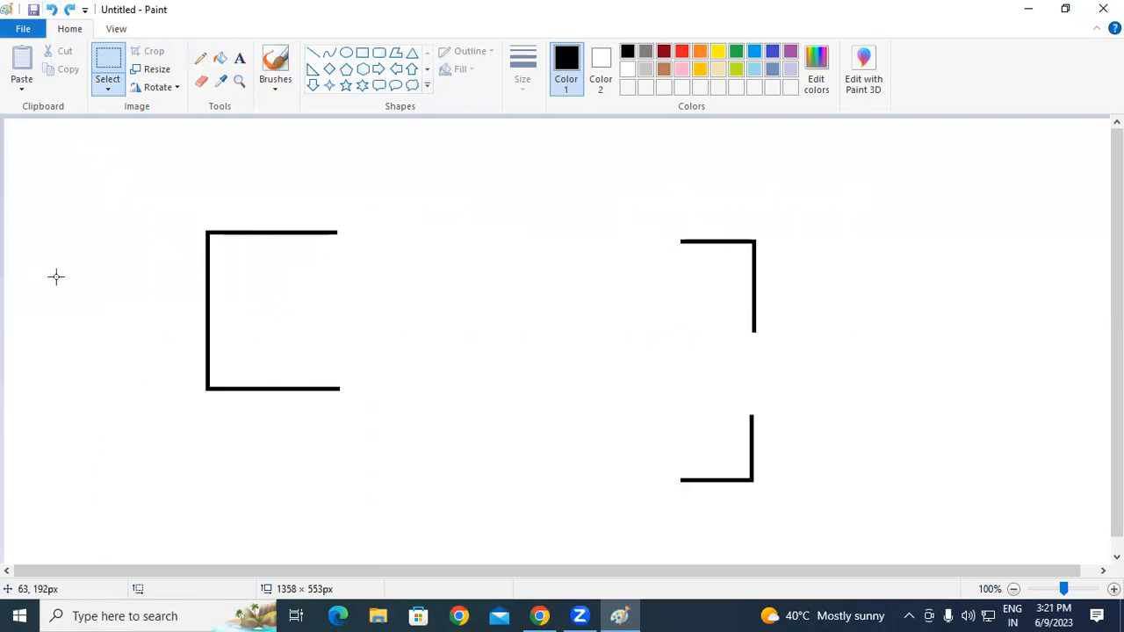
{"action": "key", "text": "ctrl+z"}
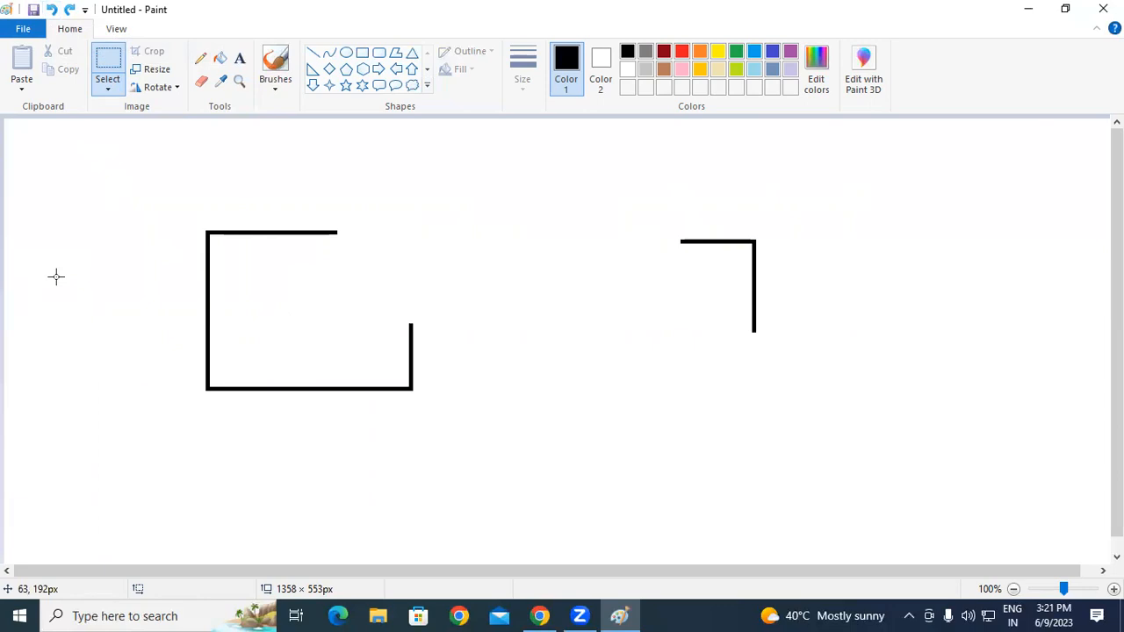
{"action": "key", "text": "ctrl+z"}
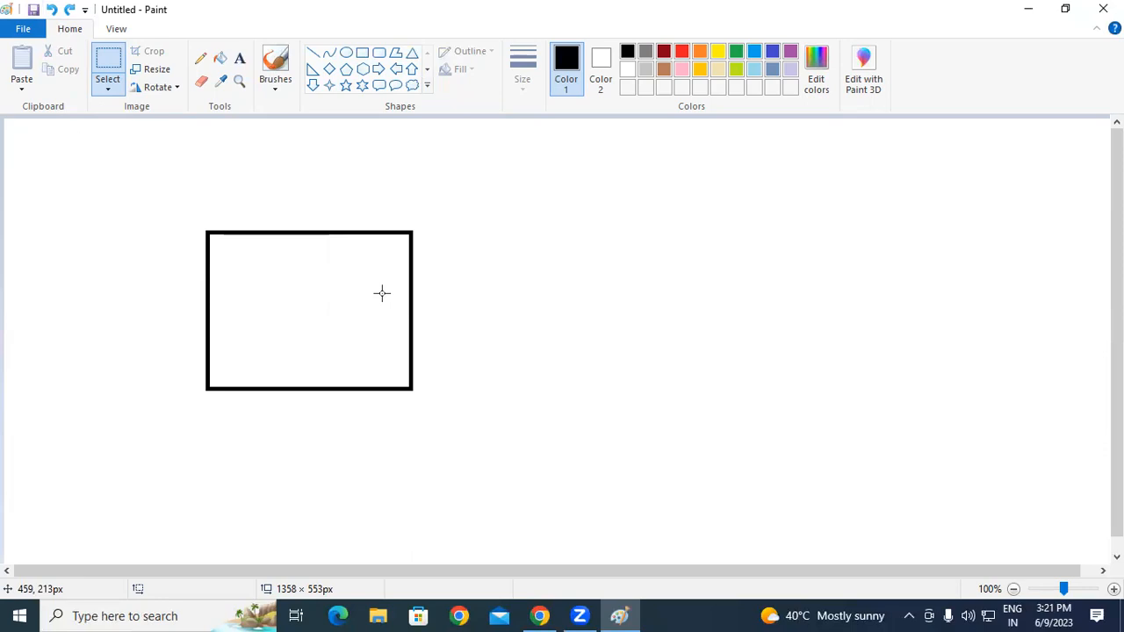
Step: Move the rectangle's right part about 300 px right and its bottom-right corner down, adjusting with undo and redo
{"action": "left_click_drag", "start_coordinate": [296, 209], "coordinate": [509, 334]}
{"action": "mouse_move", "coordinate": [458, 296]}
{"action": "left_mouse_down"}
{"action": "mouse_move", "coordinate": [722, 296]}
{"action": "mouse_move", "coordinate": [885, 330]}
{"action": "left_mouse_up"}
{"action": "left_click_drag", "start_coordinate": [296, 314], "coordinate": [575, 482]}
{"action": "left_click_drag", "start_coordinate": [472, 428], "coordinate": [612, 494]}
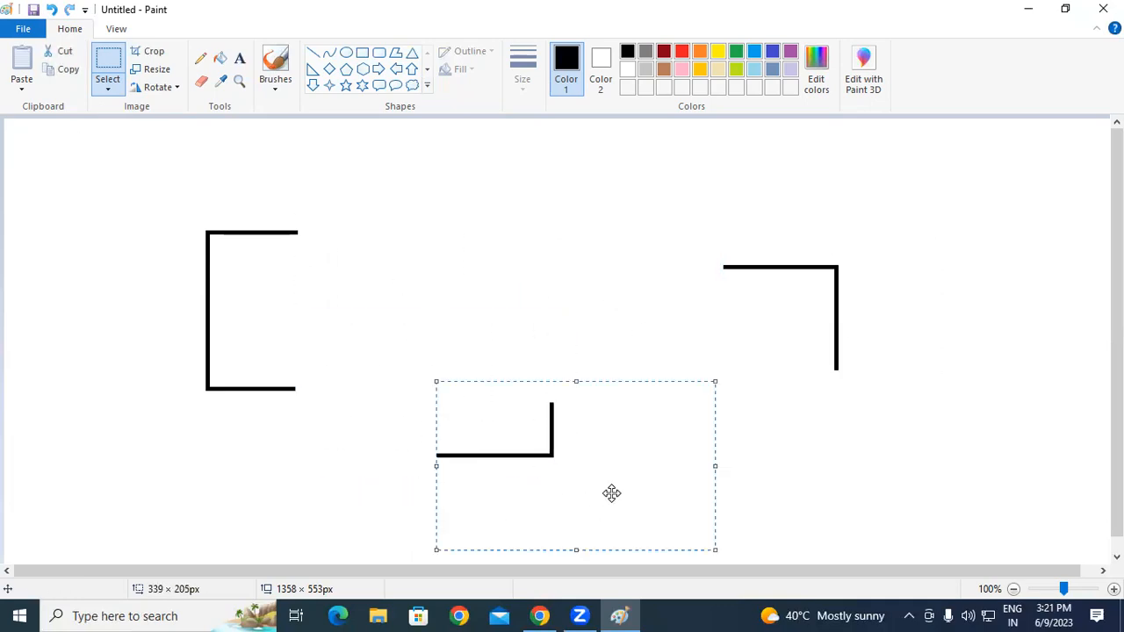
{"action": "key", "text": "ctrl+z"}
{"action": "key", "text": "ctrl+z"}
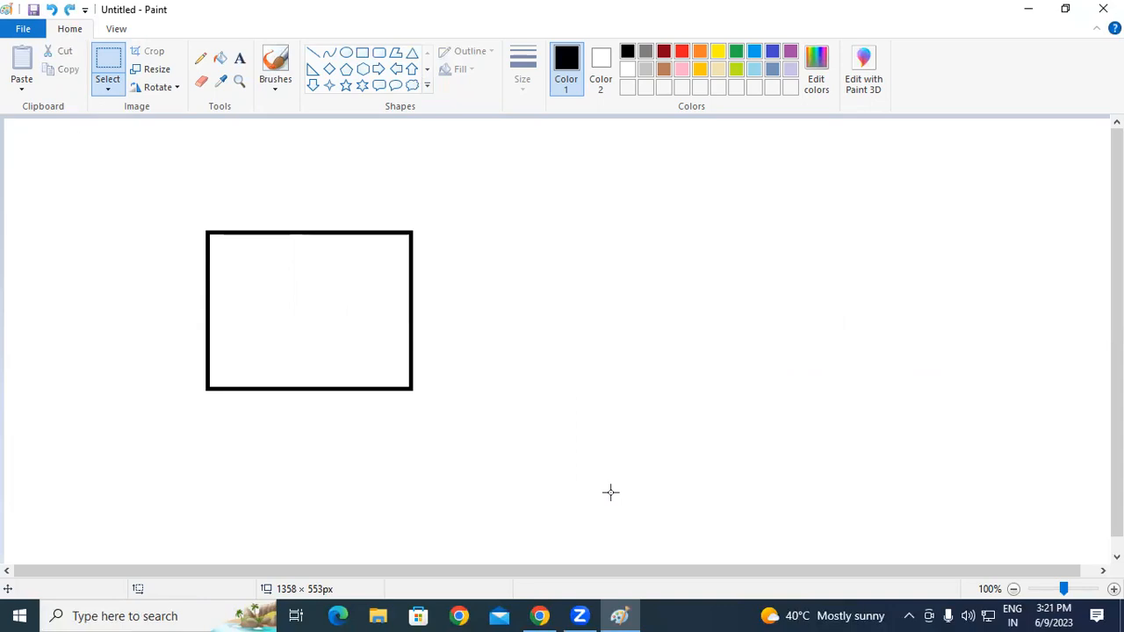
{"action": "key", "text": "ctrl+y"}
{"action": "key", "text": "ctrl+y"}
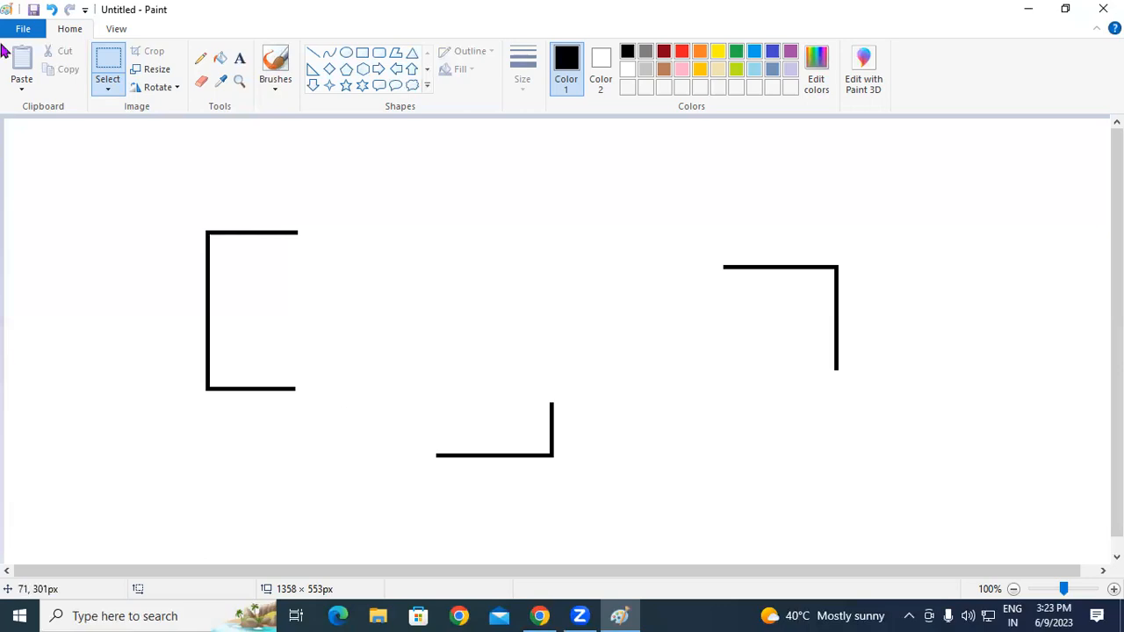
Step: Try rectangle selections around the left, lower and right brackets, then use Select all
{"action": "left_click", "coordinate": [106, 89]}
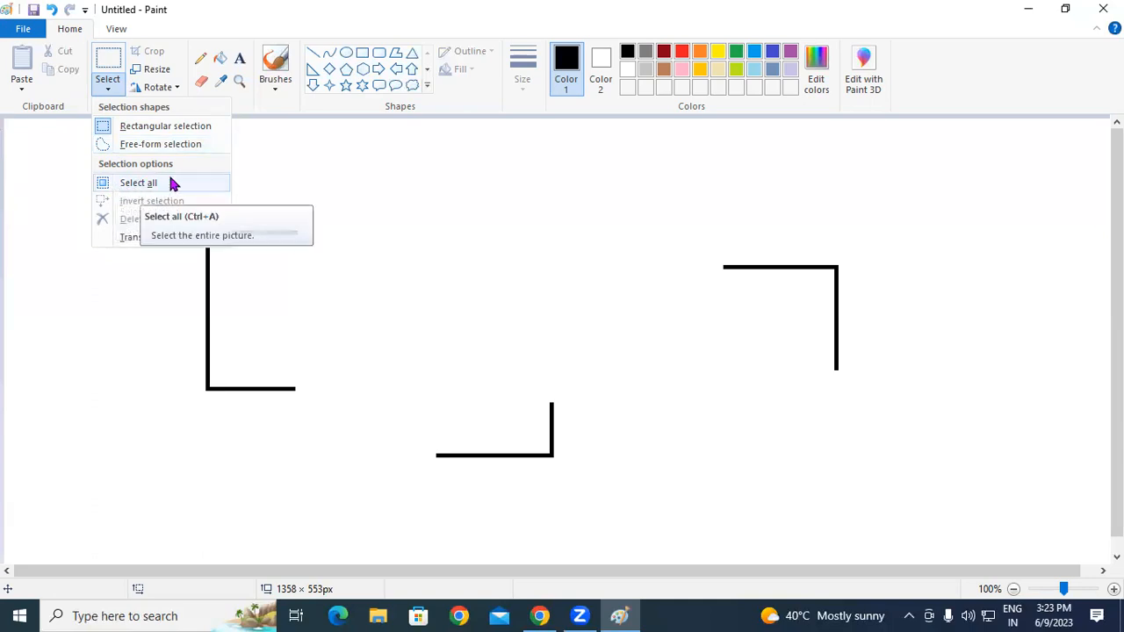
{"action": "left_click", "coordinate": [105, 312]}
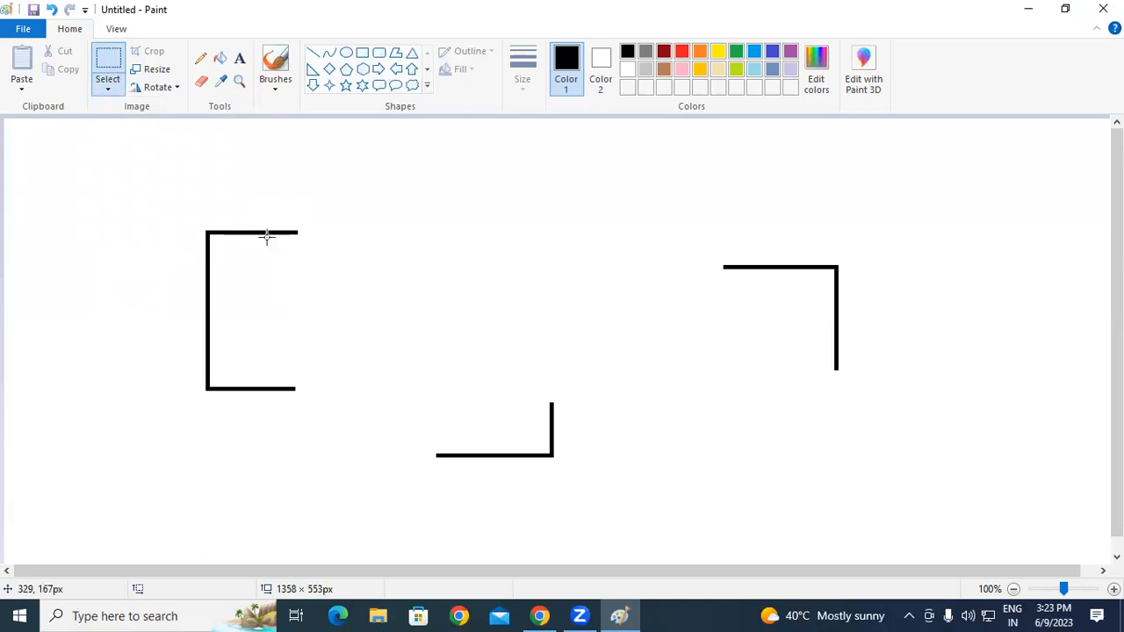
{"action": "mouse_move", "coordinate": [183, 217]}
{"action": "left_mouse_down"}
{"action": "mouse_move", "coordinate": [321, 394]}
{"action": "mouse_move", "coordinate": [365, 432]}
{"action": "left_mouse_up"}
{"action": "left_click", "coordinate": [439, 361]}
{"action": "mouse_move", "coordinate": [401, 345]}
{"action": "left_mouse_down"}
{"action": "mouse_move", "coordinate": [452, 450]}
{"action": "mouse_move", "coordinate": [631, 507]}
{"action": "left_mouse_up"}
{"action": "left_click_drag", "start_coordinate": [708, 258], "coordinate": [932, 415]}
{"action": "left_click", "coordinate": [780, 489]}
{"action": "left_click", "coordinate": [109, 89]}
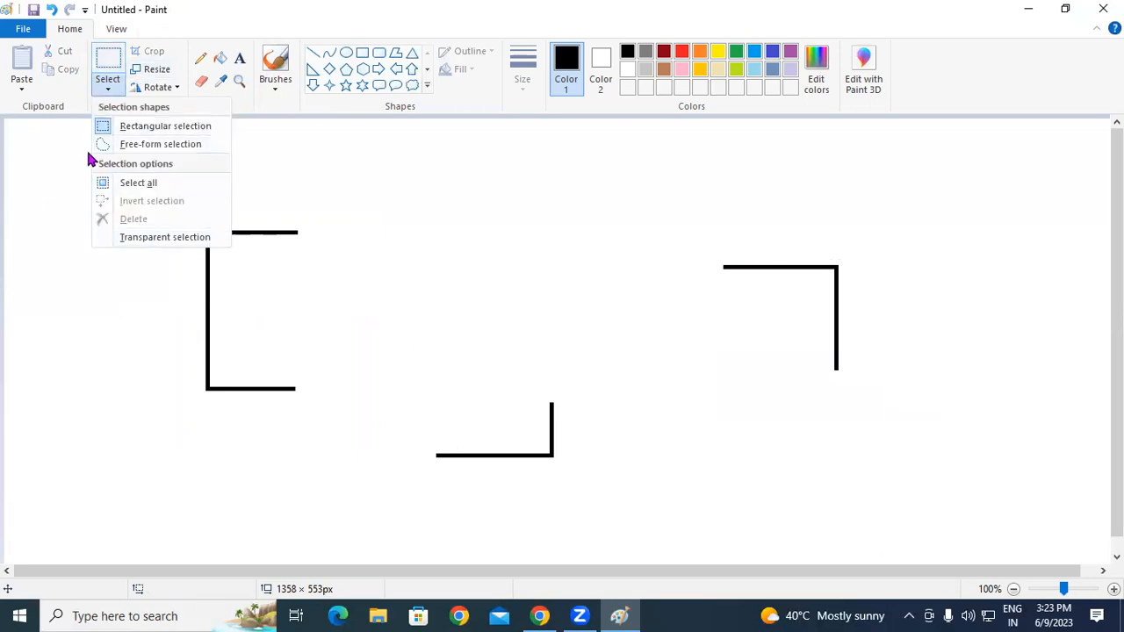
{"action": "left_click", "coordinate": [151, 184]}
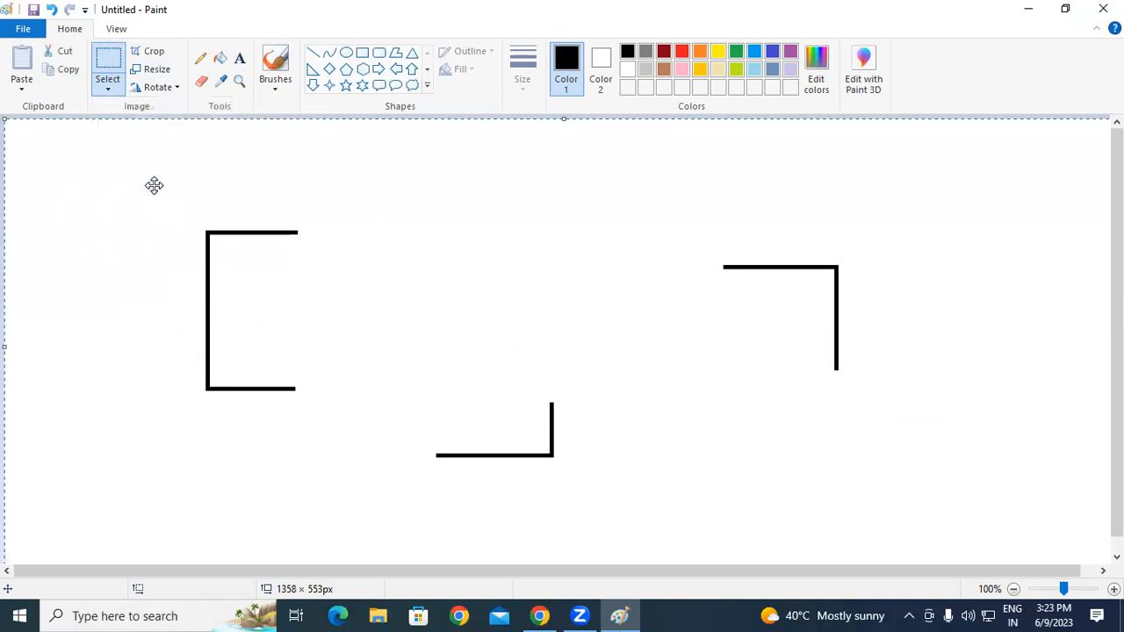
Step: Drag the selected brackets together, then toggle Invert selection and Select all to clear it
{"action": "left_click_drag", "start_coordinate": [154, 185], "coordinate": [234, 283]}
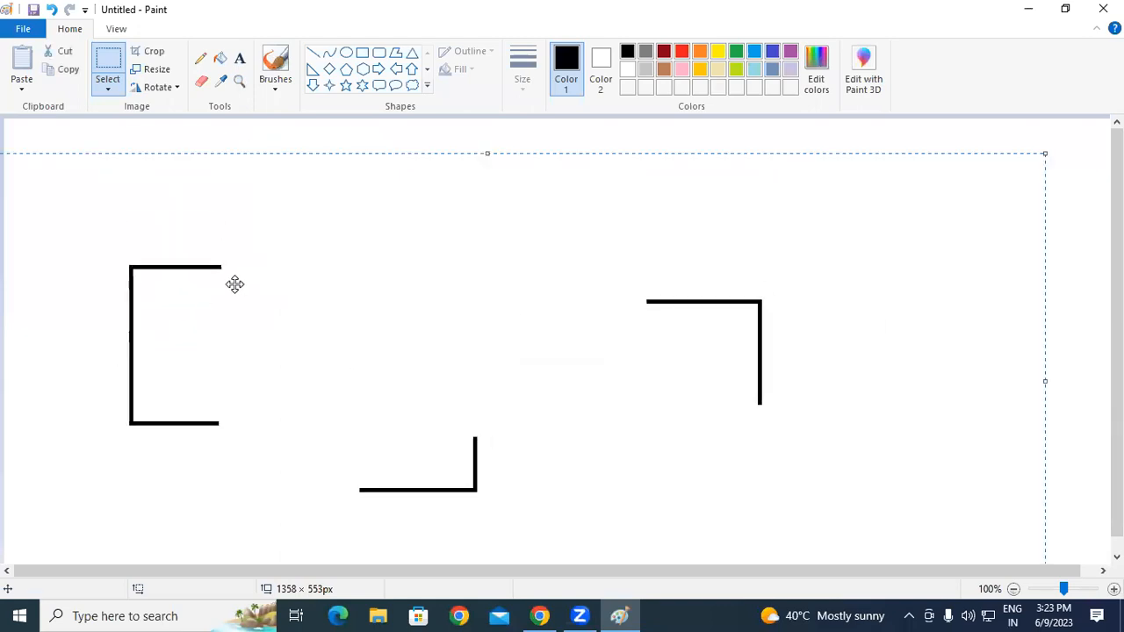
{"action": "left_click", "coordinate": [110, 90]}
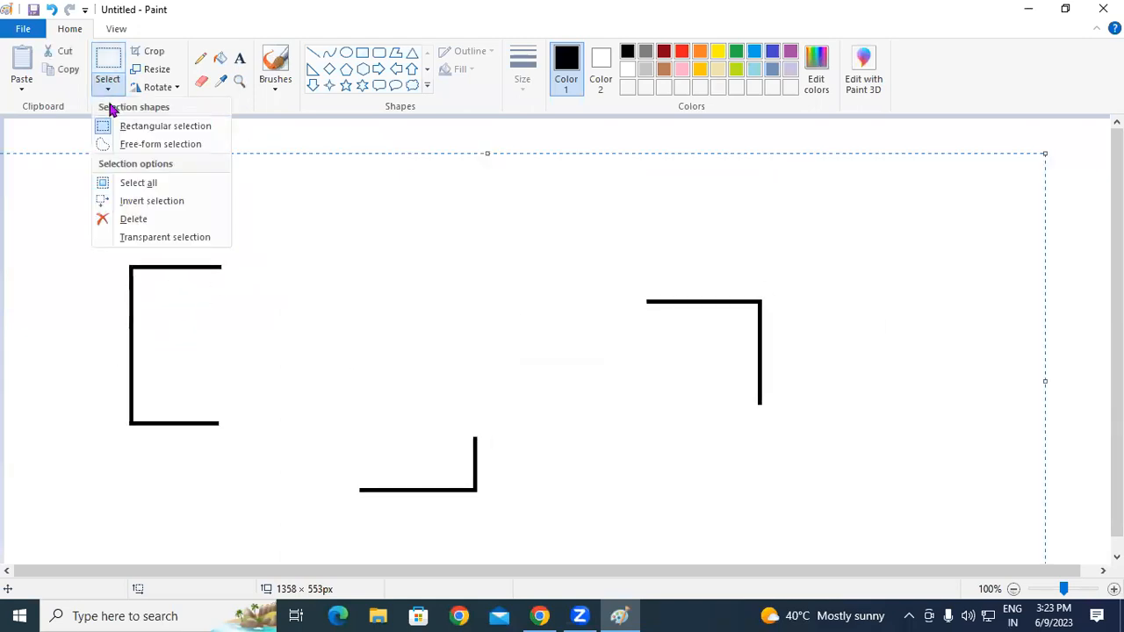
{"action": "left_click", "coordinate": [151, 203]}
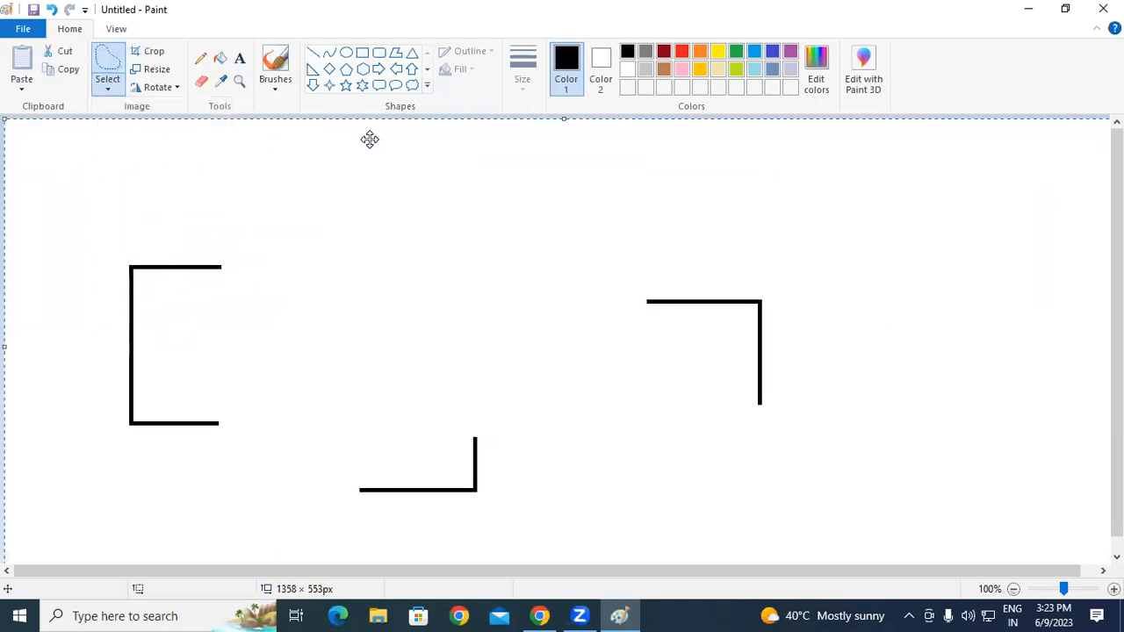
{"action": "left_click", "coordinate": [111, 92]}
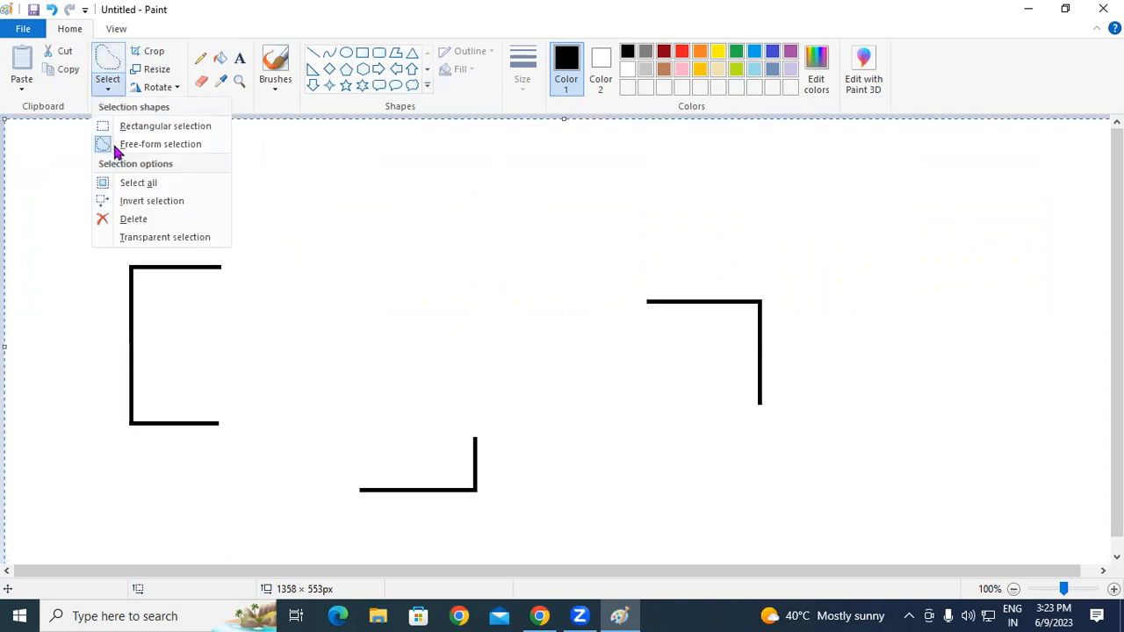
{"action": "left_click", "coordinate": [137, 181]}
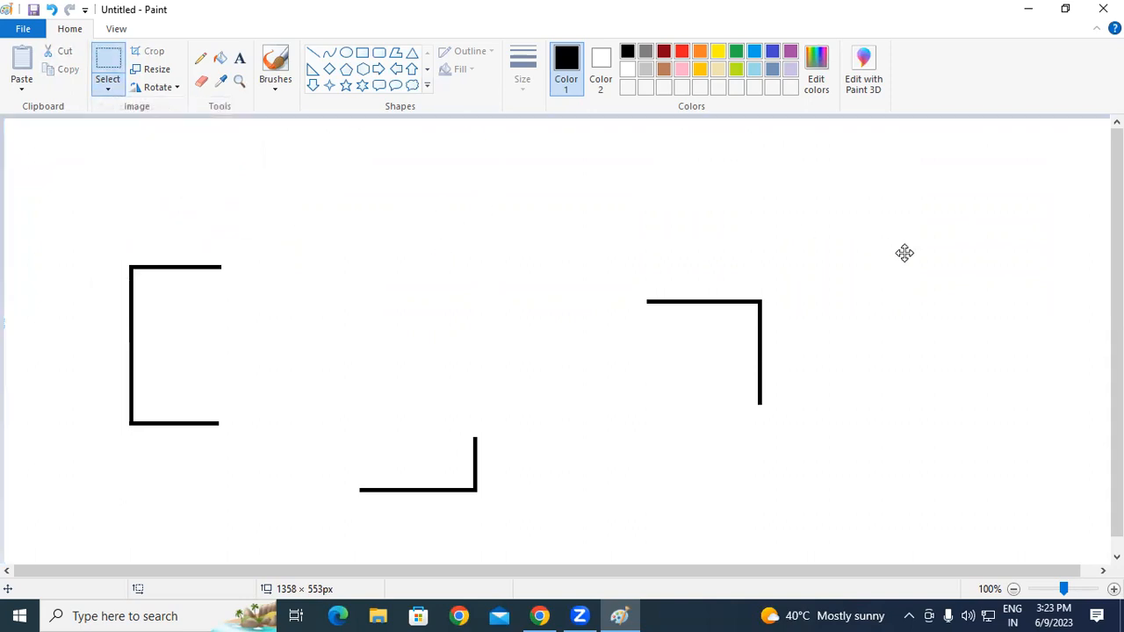
{"action": "left_click", "coordinate": [110, 89]}
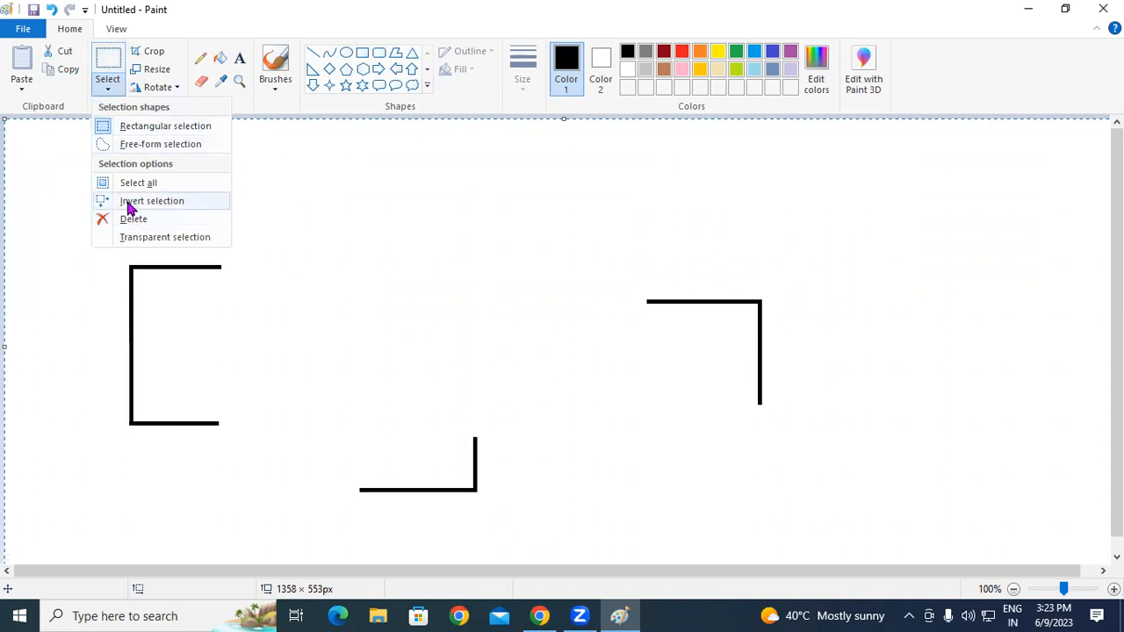
{"action": "left_click", "coordinate": [127, 201]}
Step: Select the area around the left bracket, then repeatedly toggle Select all and Invert selection
{"action": "left_click_drag", "start_coordinate": [103, 284], "coordinate": [279, 484]}
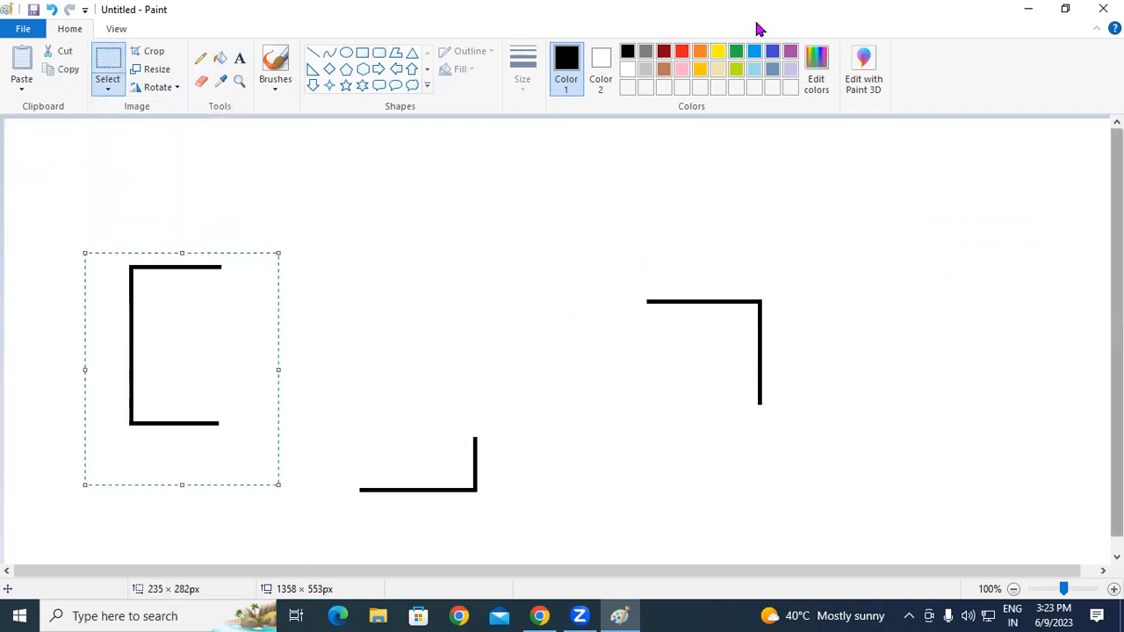
{"action": "left_click", "coordinate": [106, 88]}
{"action": "left_click", "coordinate": [127, 183]}
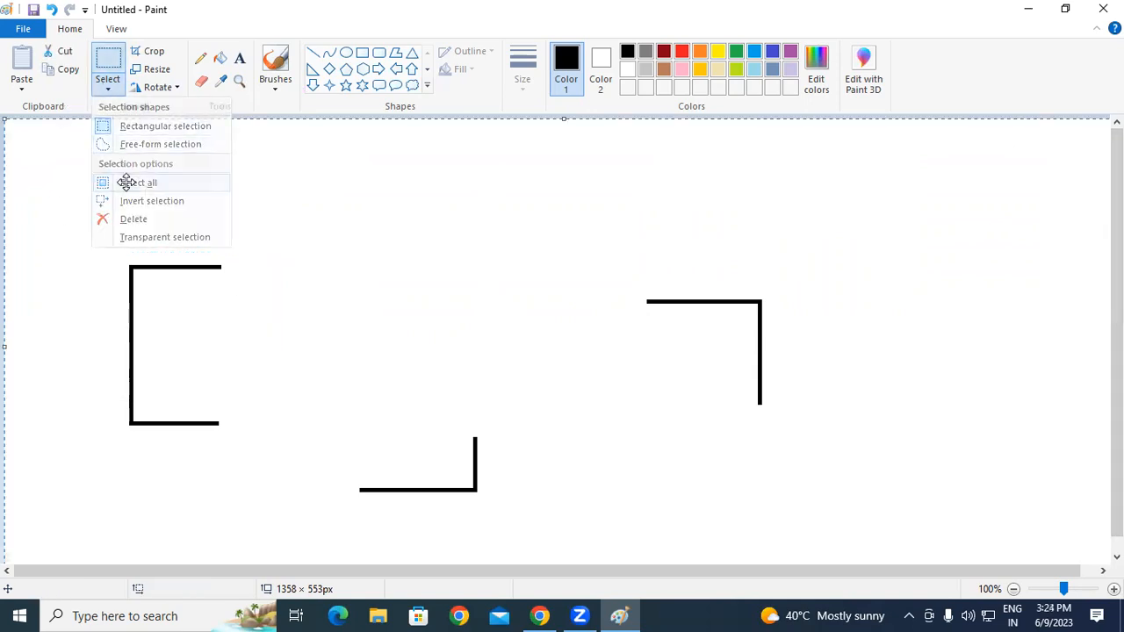
{"action": "left_click", "coordinate": [132, 86]}
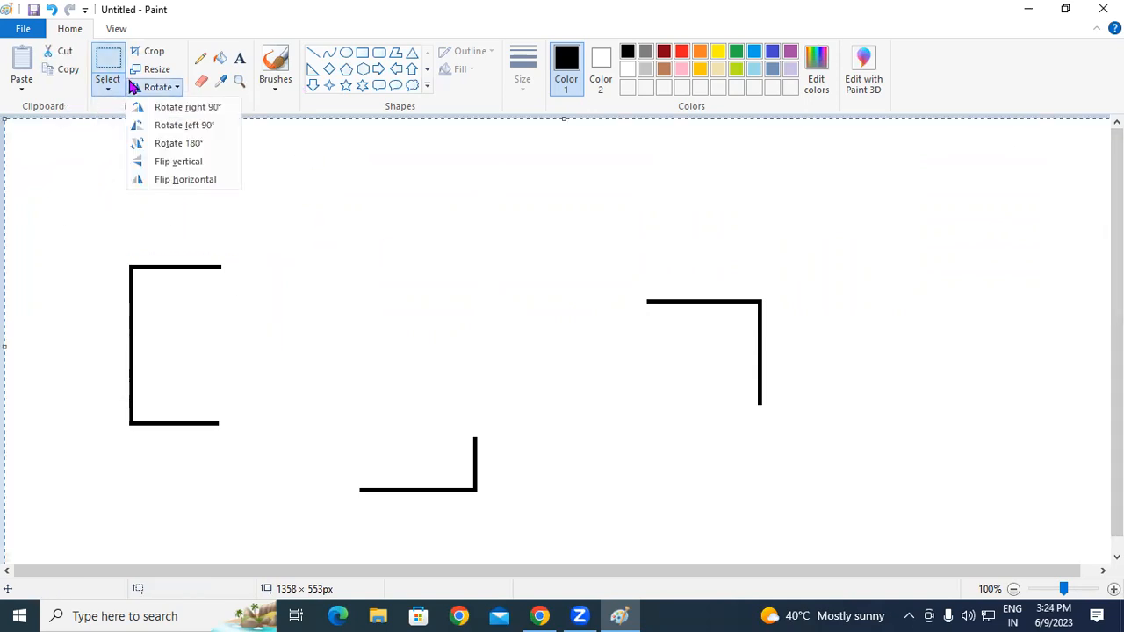
{"action": "left_click", "coordinate": [110, 90]}
{"action": "left_click", "coordinate": [138, 201]}
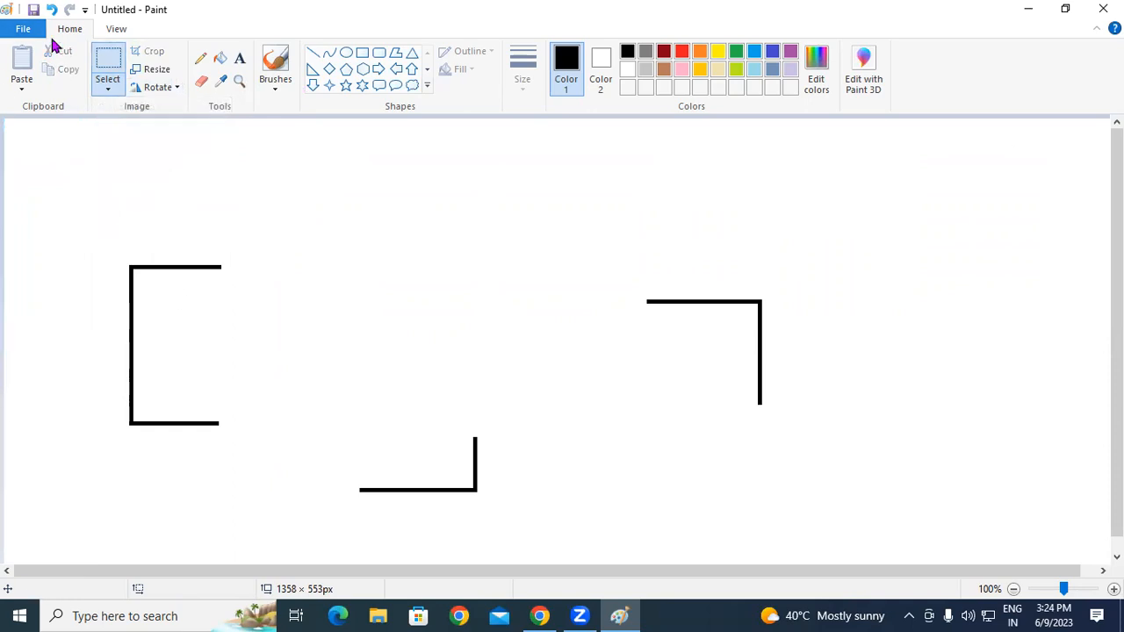
{"action": "left_click", "coordinate": [103, 92]}
{"action": "left_click", "coordinate": [101, 183]}
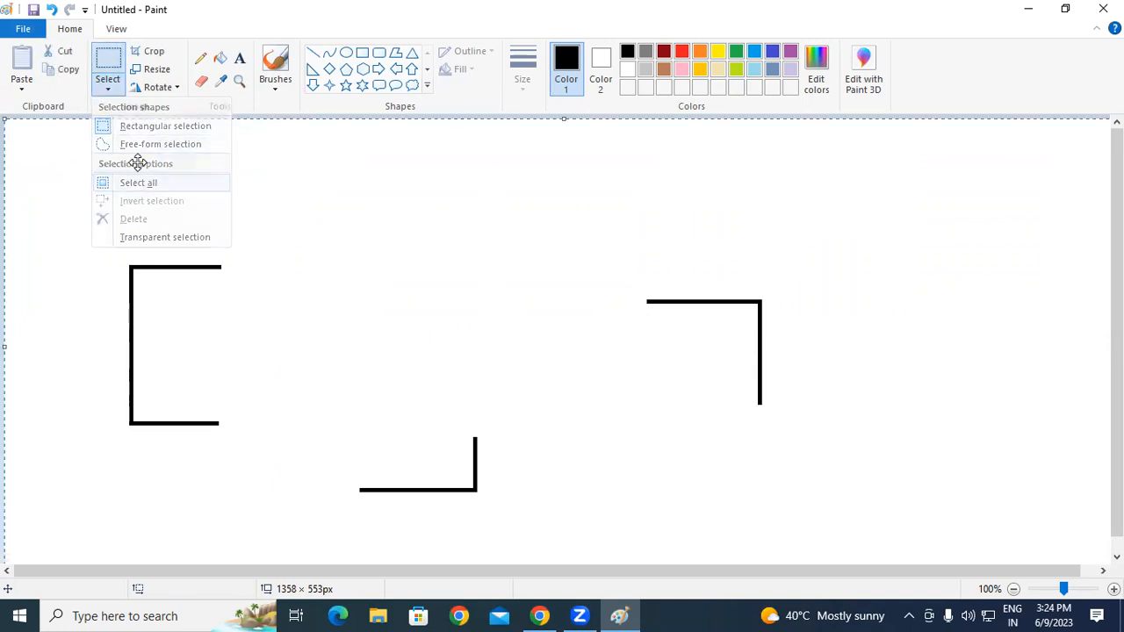
{"action": "left_click", "coordinate": [107, 87]}
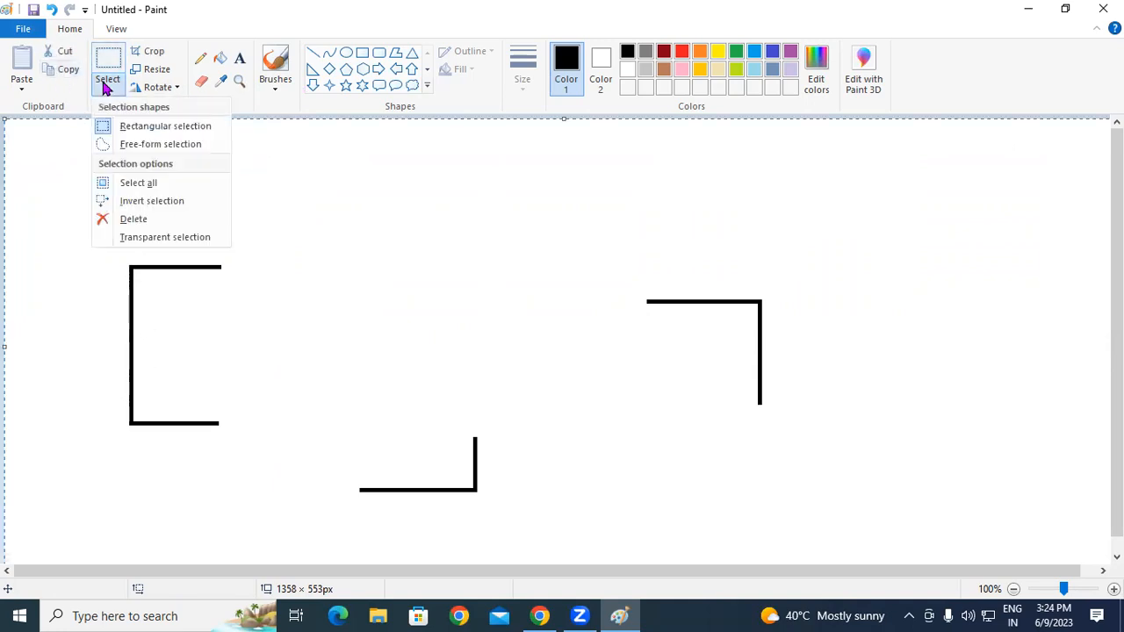
{"action": "left_click", "coordinate": [143, 202]}
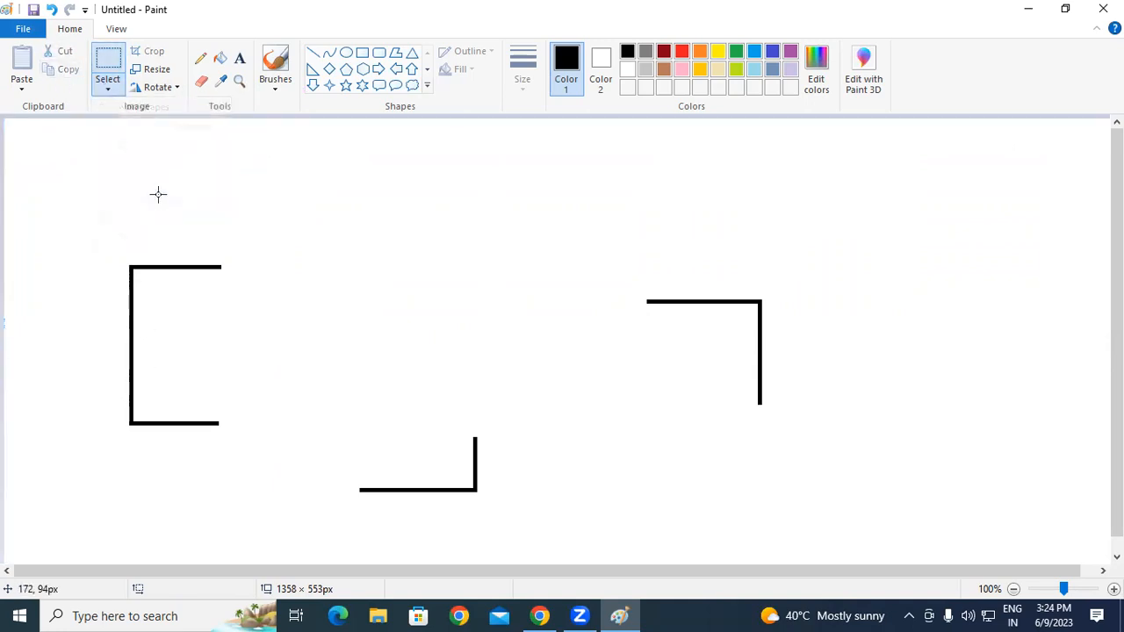
Step: Select all and shift the three brackets together up and to the left
{"action": "left_click", "coordinate": [108, 91]}
{"action": "left_click", "coordinate": [131, 183]}
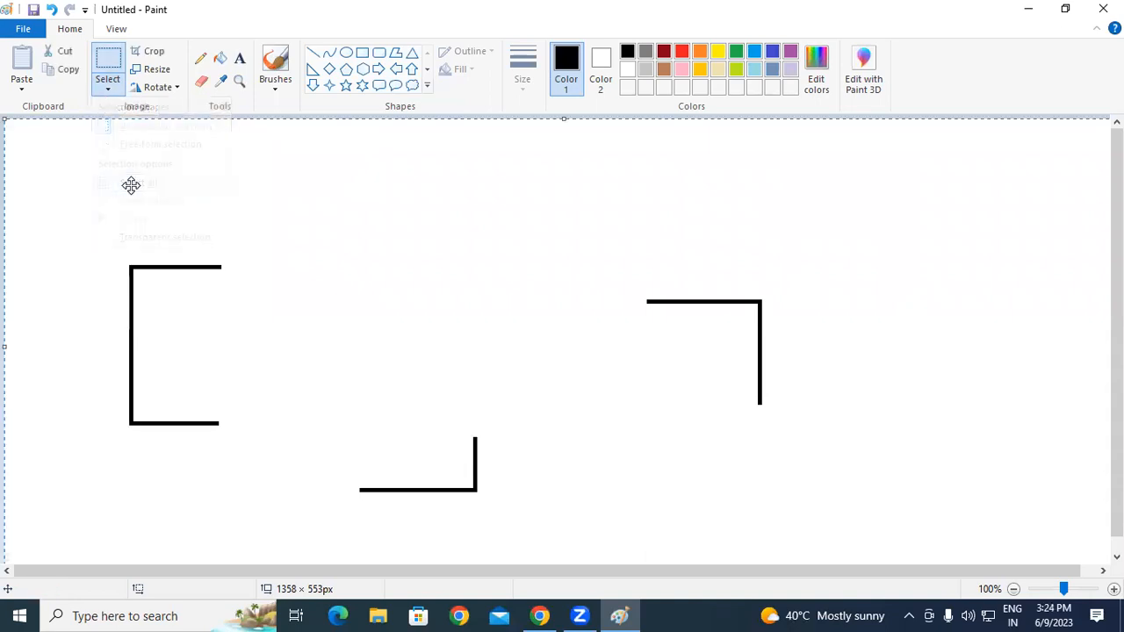
{"action": "left_click_drag", "start_coordinate": [457, 223], "coordinate": [457, 256]}
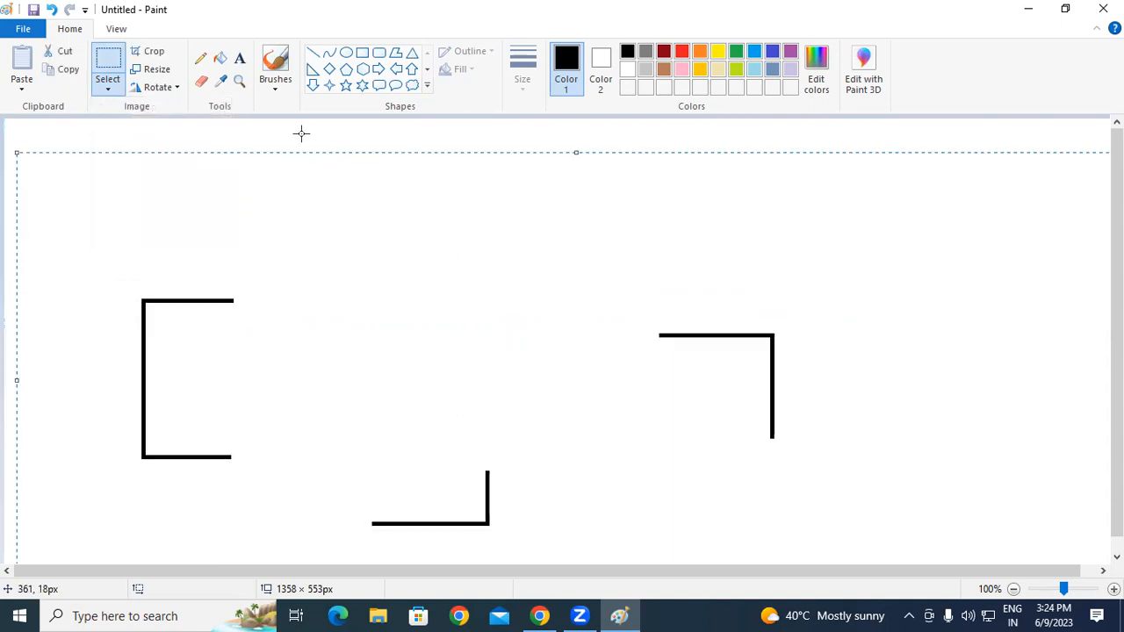
{"action": "left_click_drag", "start_coordinate": [343, 223], "coordinate": [229, 160]}
Step: Toggle Invert selection and Select all again to clear the selection
{"action": "left_click", "coordinate": [108, 90]}
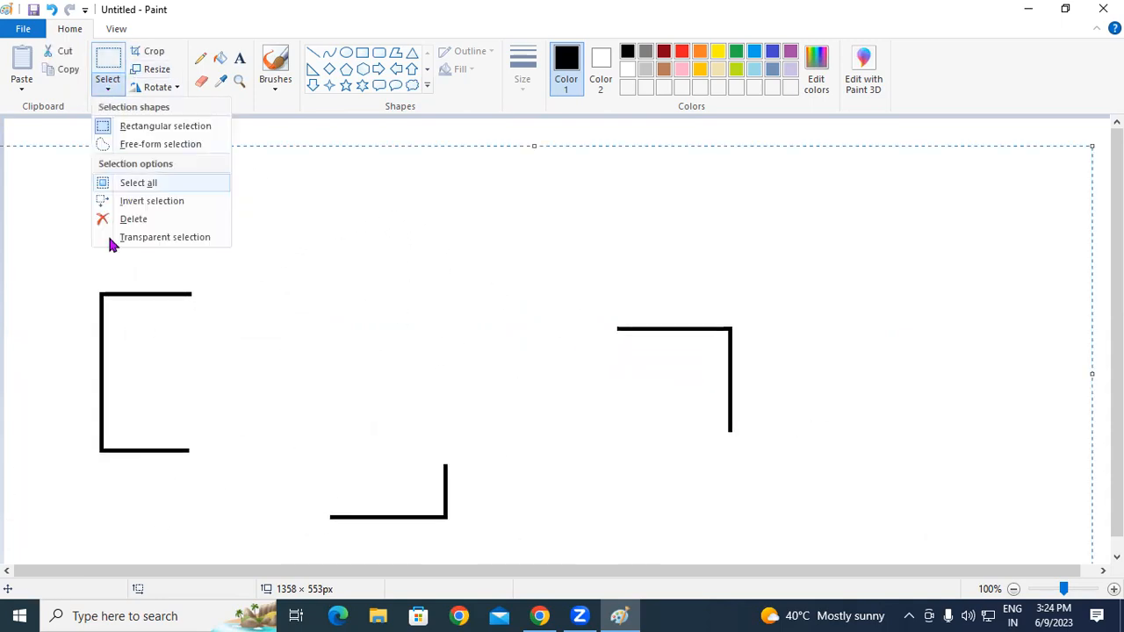
{"action": "left_click", "coordinate": [162, 201]}
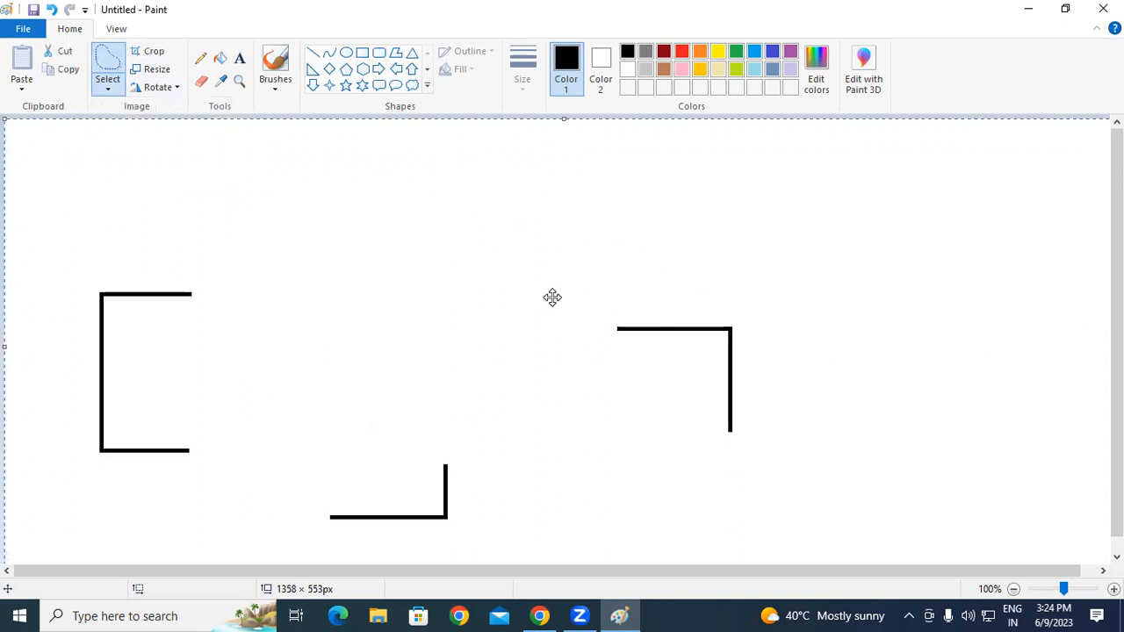
{"action": "left_click", "coordinate": [108, 89]}
{"action": "left_click", "coordinate": [158, 183]}
{"action": "left_click", "coordinate": [108, 90]}
{"action": "left_click", "coordinate": [170, 201]}
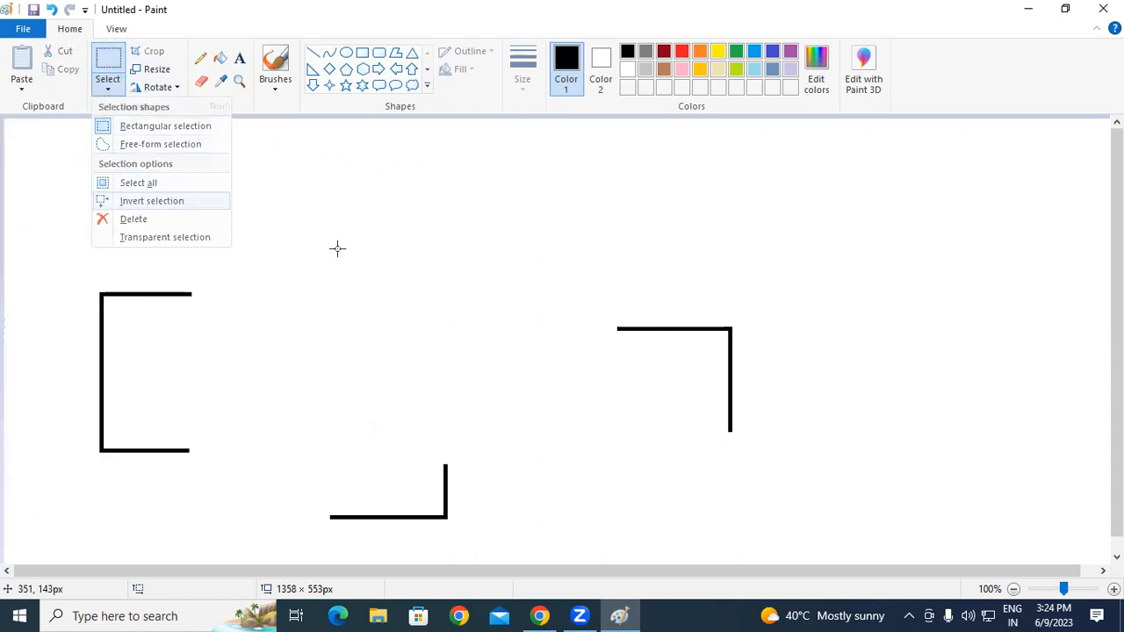
{"action": "left_click", "coordinate": [110, 92]}
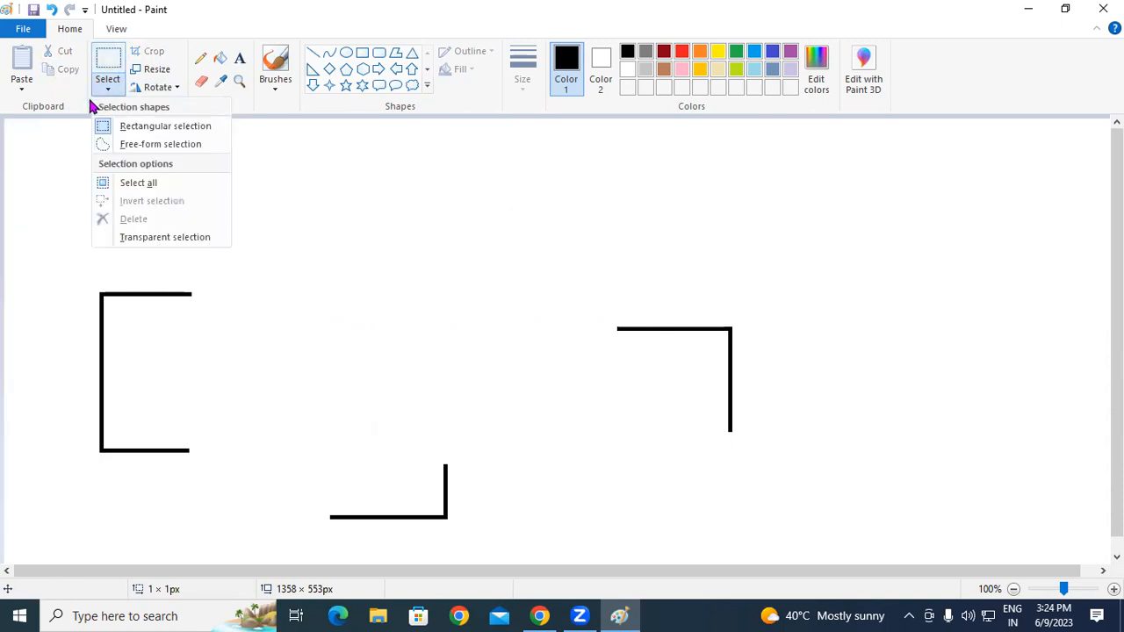
Step: Select and delete the left, right and lower bracket pieces one after another
{"action": "left_click", "coordinate": [465, 250]}
{"action": "left_click_drag", "start_coordinate": [68, 273], "coordinate": [316, 476]}
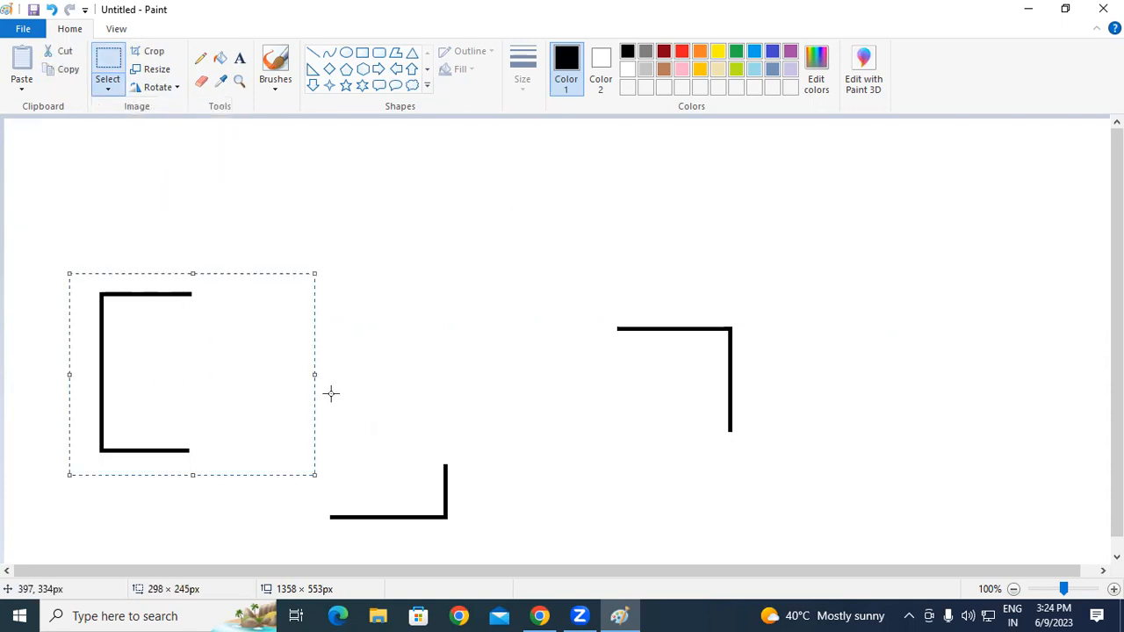
{"action": "key", "text": "Delete"}
{"action": "left_click_drag", "start_coordinate": [529, 275], "coordinate": [816, 492]}
{"action": "key", "text": "Delete"}
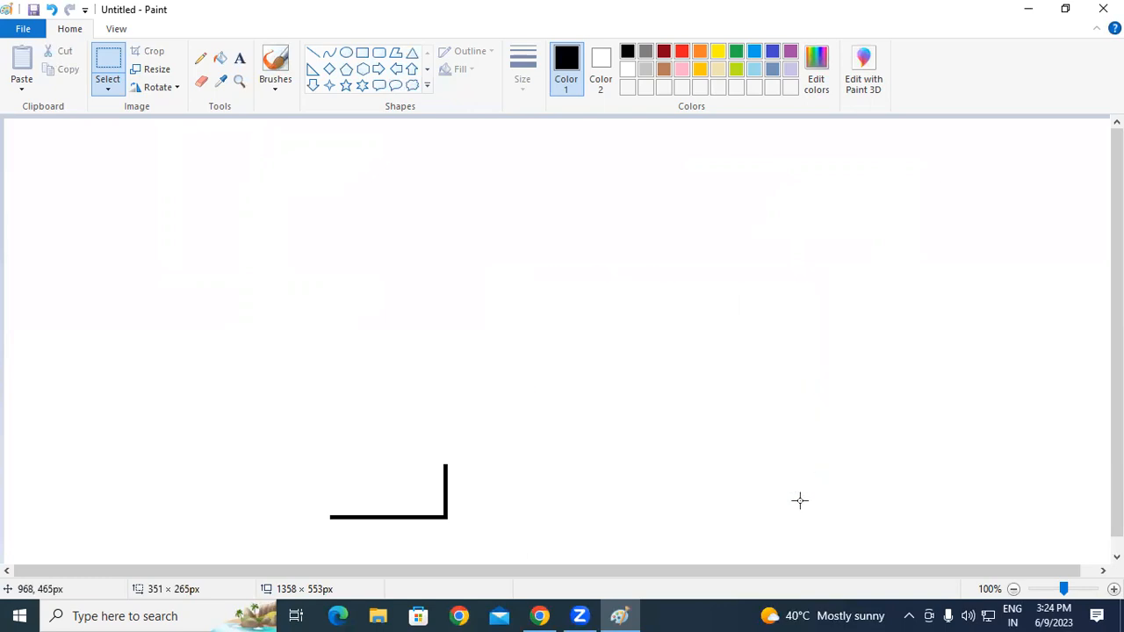
{"action": "left_click_drag", "start_coordinate": [232, 397], "coordinate": [508, 542]}
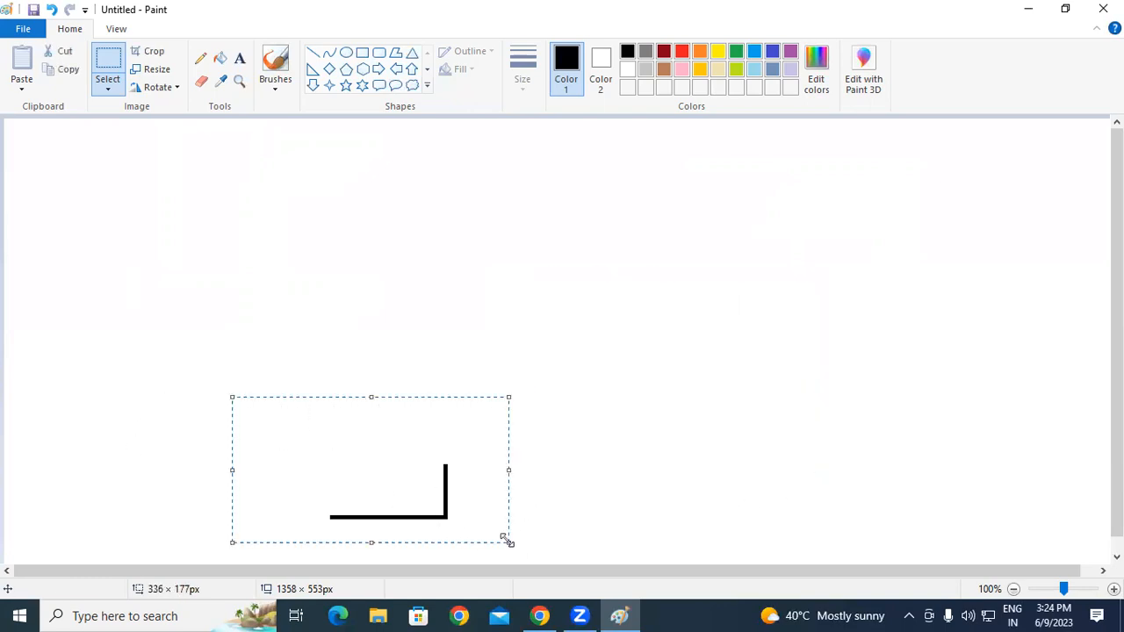
{"action": "key", "text": "Delete"}
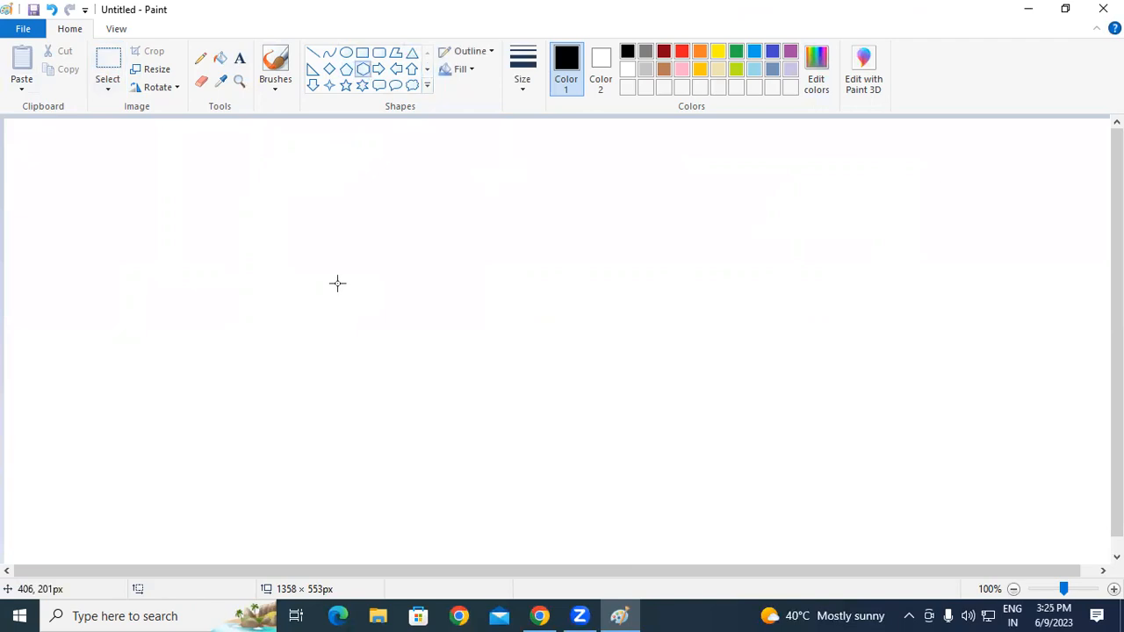
Step: Draw two hexagon outlines side by side, sliding the second against the first
{"action": "left_click_drag", "start_coordinate": [270, 211], "coordinate": [366, 319]}
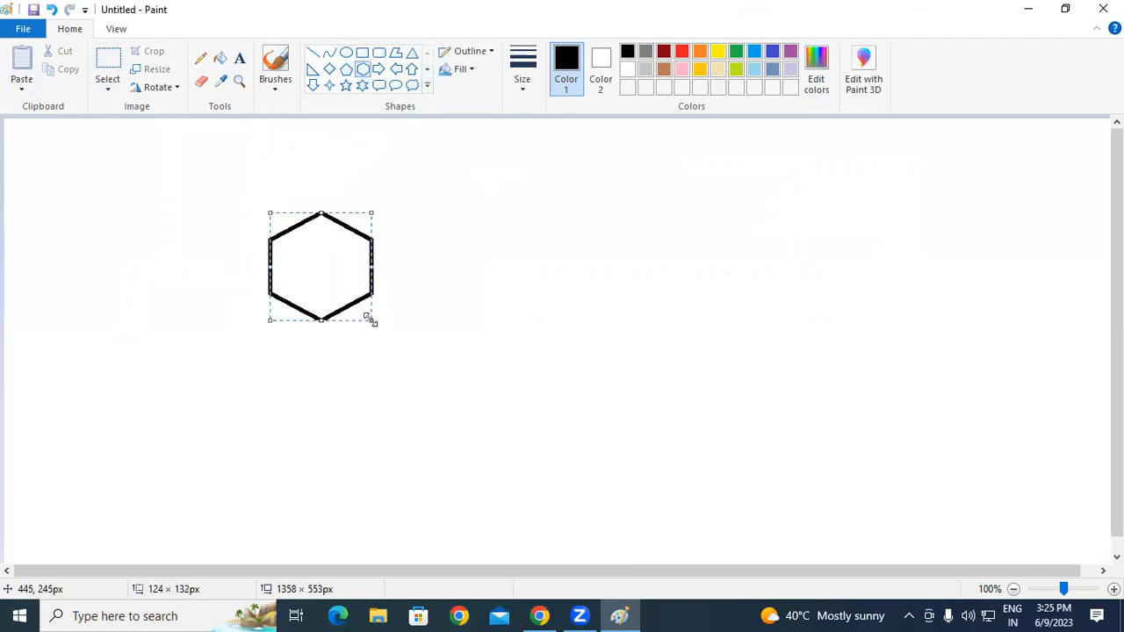
{"action": "left_click_drag", "start_coordinate": [343, 271], "coordinate": [327, 237]}
{"action": "left_click", "coordinate": [426, 229]}
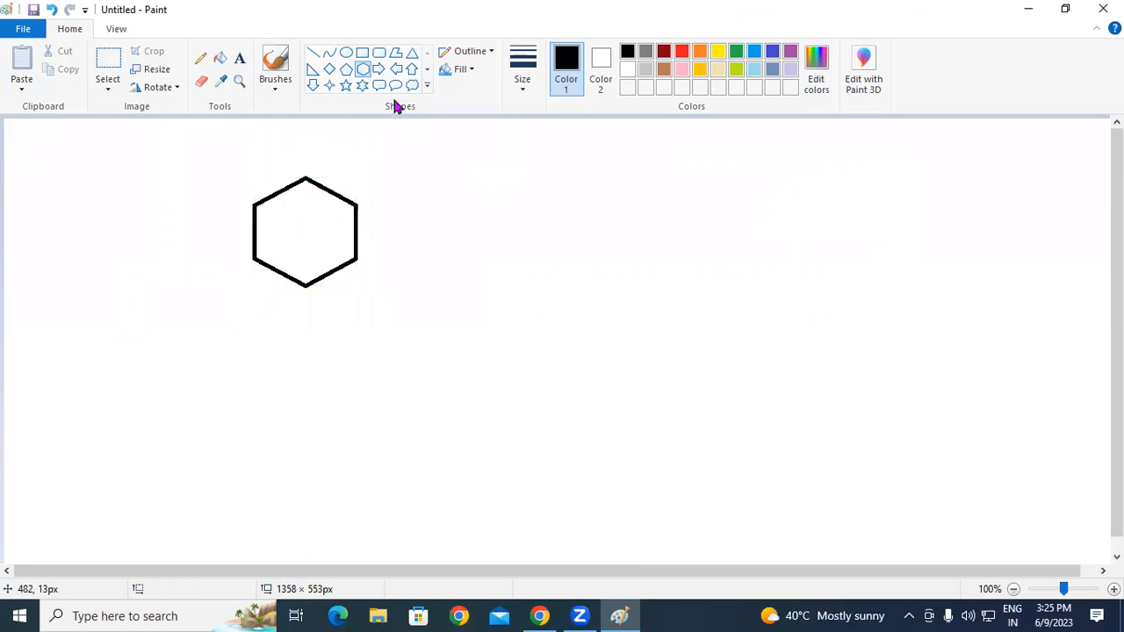
{"action": "left_click_drag", "start_coordinate": [373, 180], "coordinate": [467, 275]}
{"action": "left_click_drag", "start_coordinate": [430, 228], "coordinate": [415, 231]}
{"action": "left_click", "coordinate": [521, 230]}
Step: Add a third and fourth hexagon to the row, then draw a large hexagon around all four
{"action": "left_click_drag", "start_coordinate": [466, 162], "coordinate": [562, 277]}
{"action": "left_click_drag", "start_coordinate": [534, 228], "coordinate": [517, 237]}
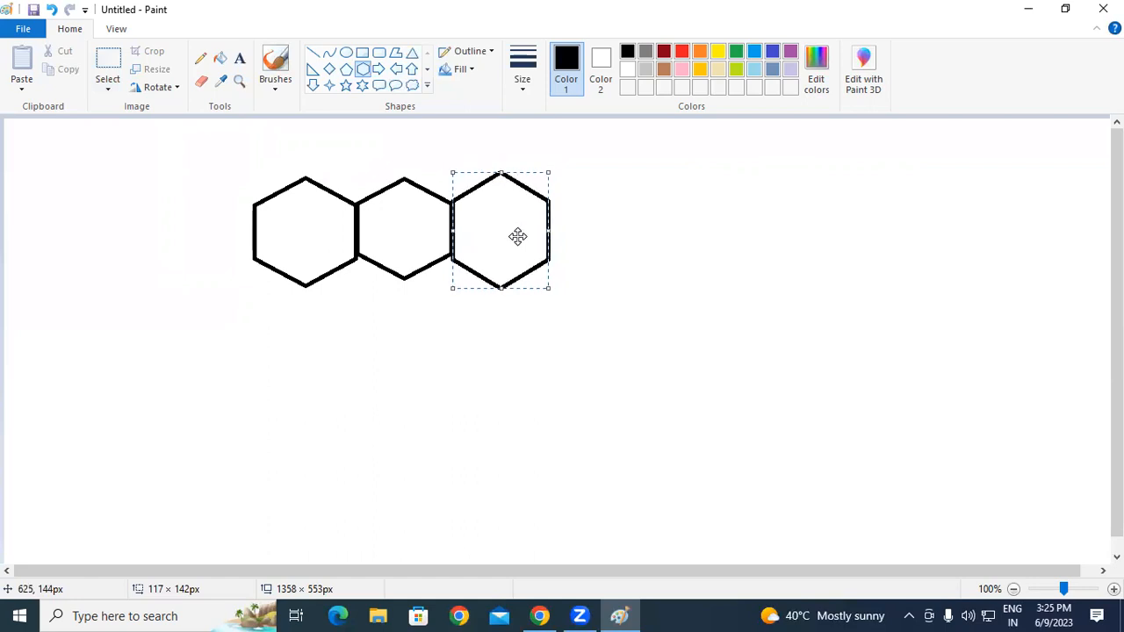
{"action": "left_click", "coordinate": [625, 226]}
{"action": "left_click_drag", "start_coordinate": [567, 175], "coordinate": [673, 296]}
{"action": "left_click_drag", "start_coordinate": [645, 249], "coordinate": [625, 241]}
{"action": "left_click", "coordinate": [741, 232]}
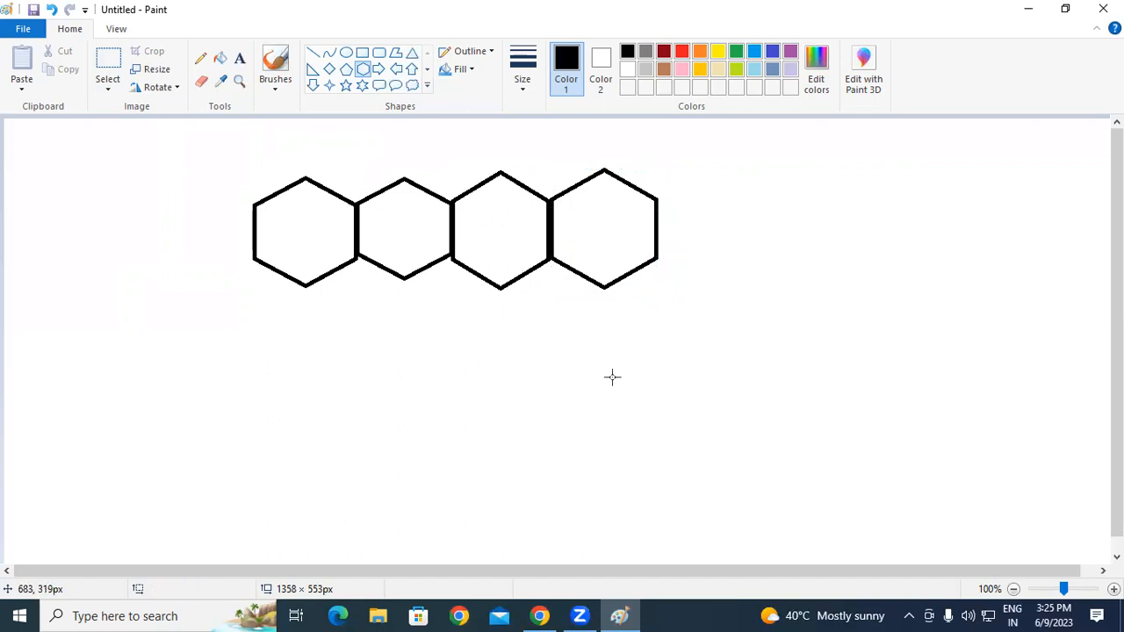
{"action": "left_click_drag", "start_coordinate": [213, 151], "coordinate": [776, 427]}
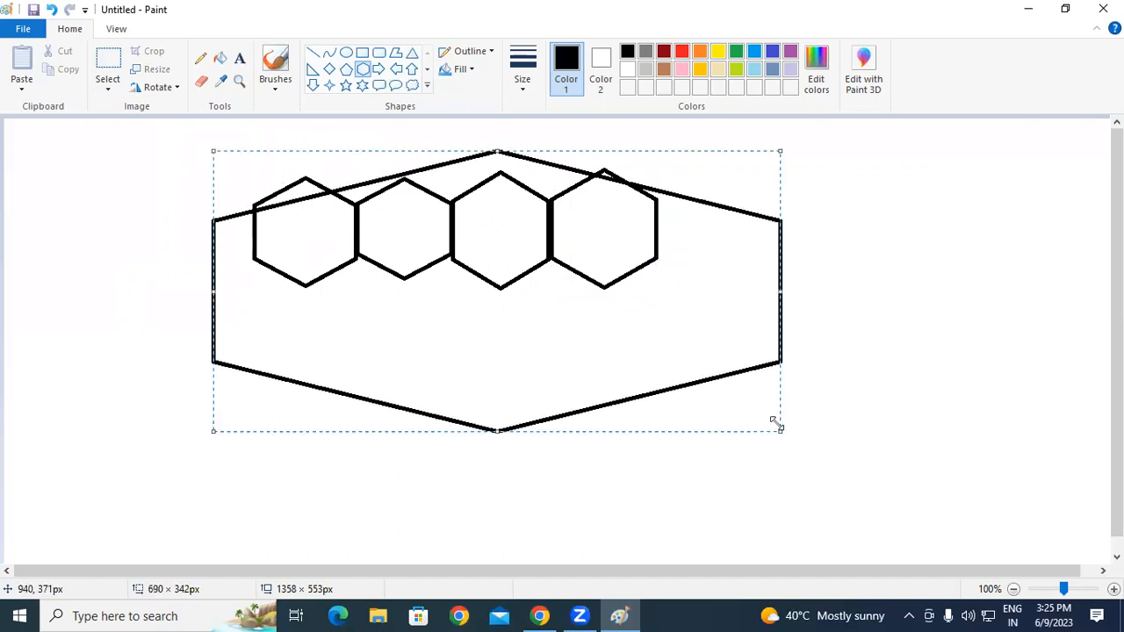
Step: Undo the large hexagon and switch to Rectangular selection, trying then undoing a delete of all four
{"action": "key", "text": "ctrl+z"}
{"action": "left_click", "coordinate": [108, 85]}
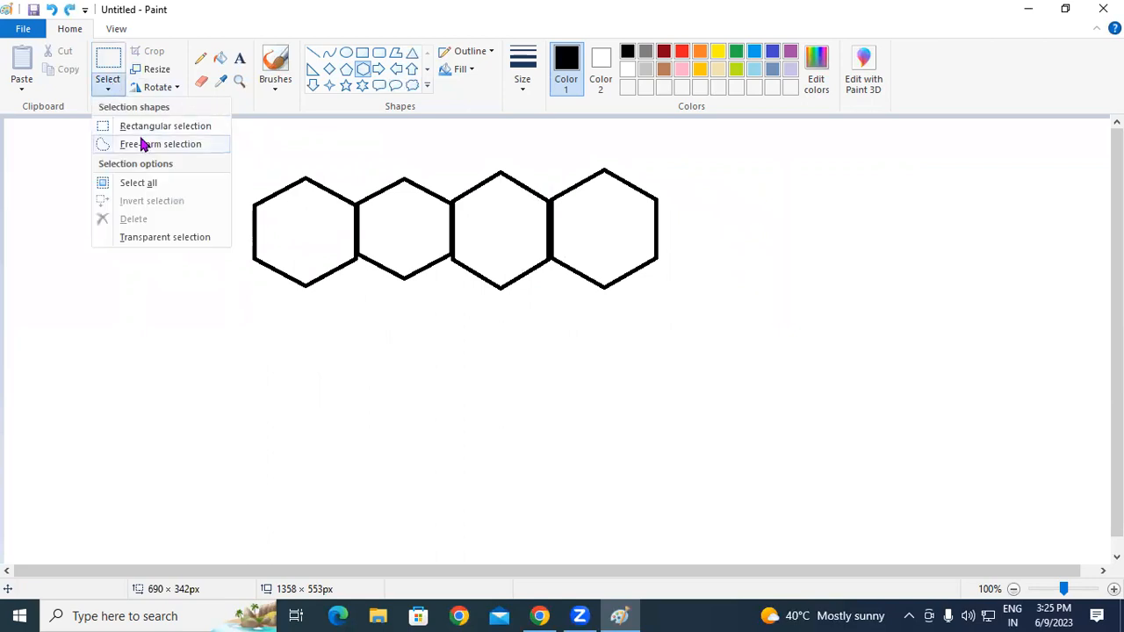
{"action": "left_click", "coordinate": [165, 125]}
{"action": "left_click_drag", "start_coordinate": [216, 151], "coordinate": [748, 386]}
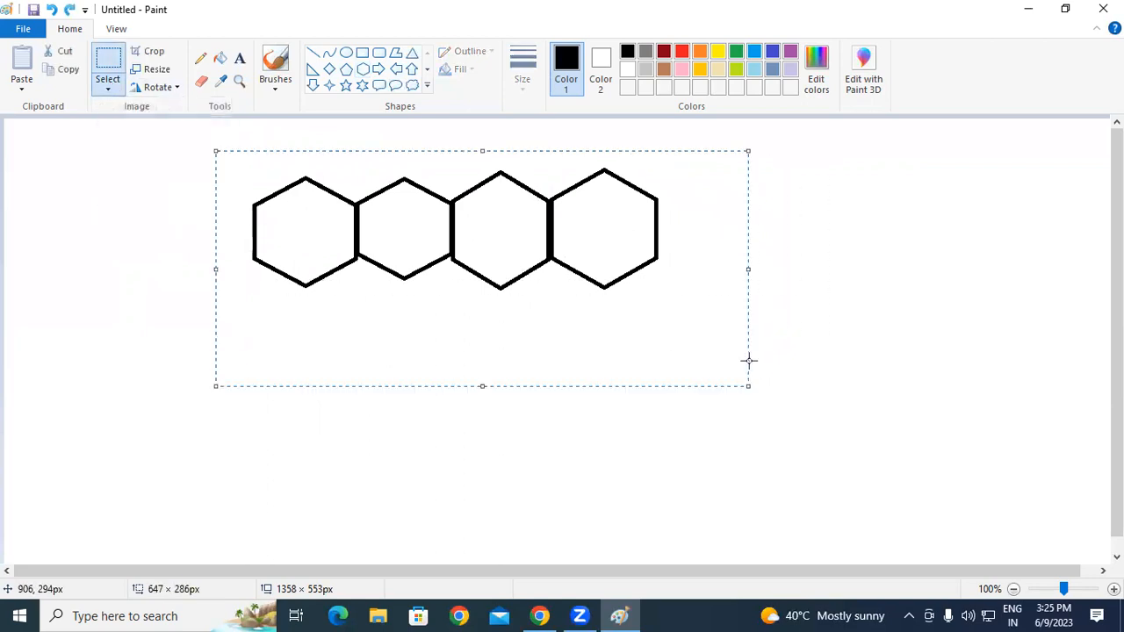
{"action": "key", "text": "Delete"}
{"action": "key", "text": "ctrl+z"}
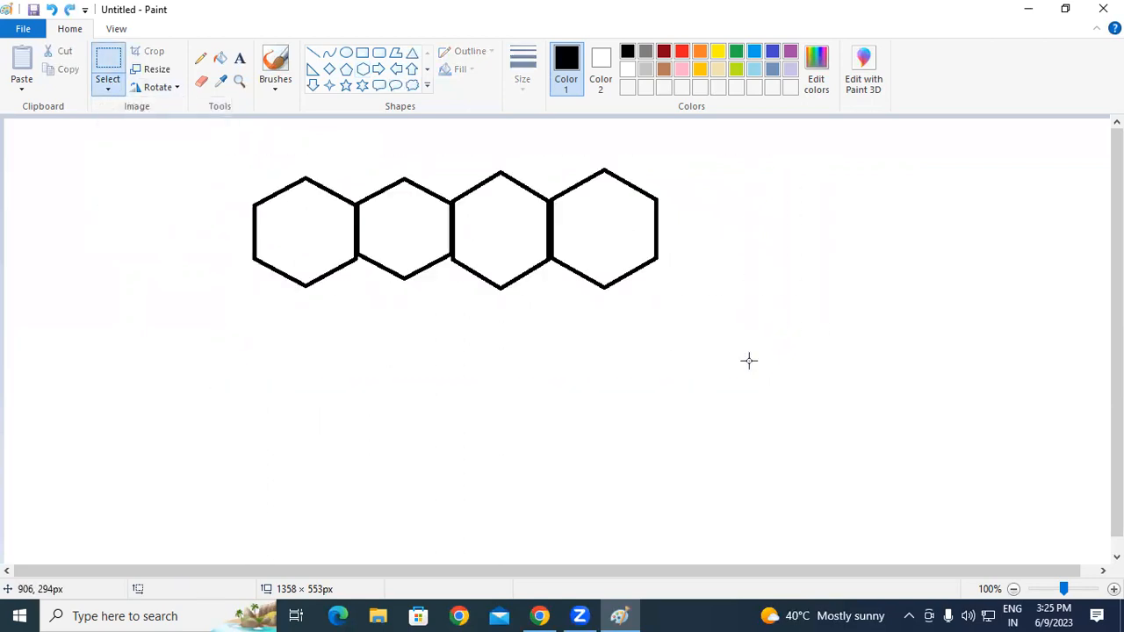
Step: Select and delete the fourth hexagon, then the third
{"action": "left_click_drag", "start_coordinate": [548, 155], "coordinate": [760, 332]}
{"action": "key", "text": "Delete"}
{"action": "mouse_move", "coordinate": [456, 158]}
{"action": "left_mouse_down"}
{"action": "mouse_move", "coordinate": [474, 213]}
{"action": "mouse_move", "coordinate": [644, 328]}
{"action": "left_mouse_up"}
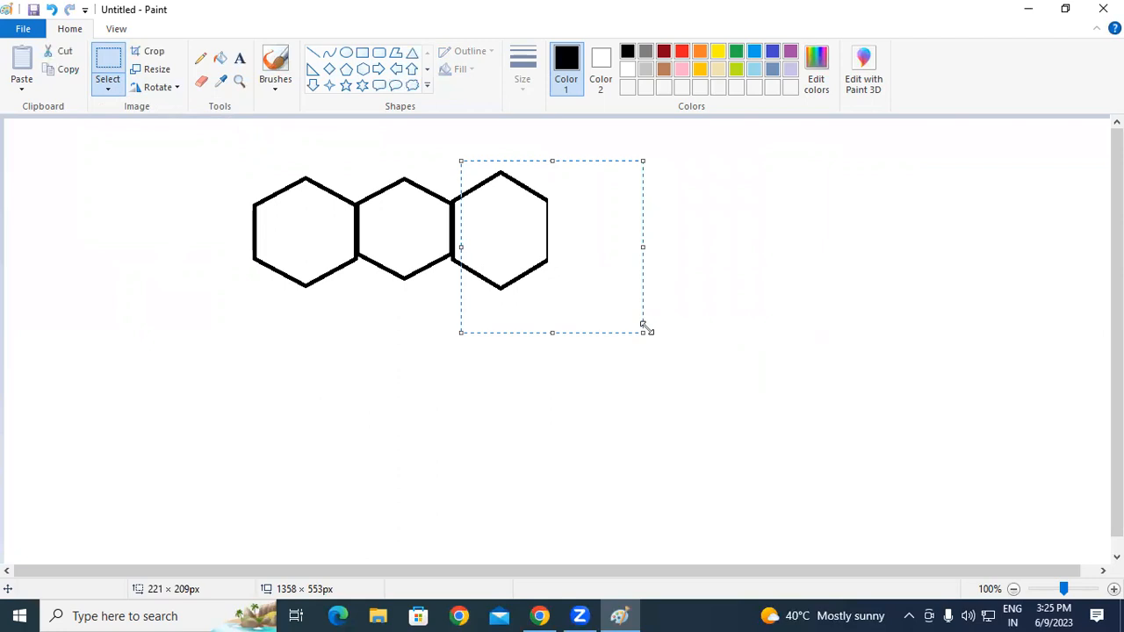
{"action": "key", "text": "Delete"}
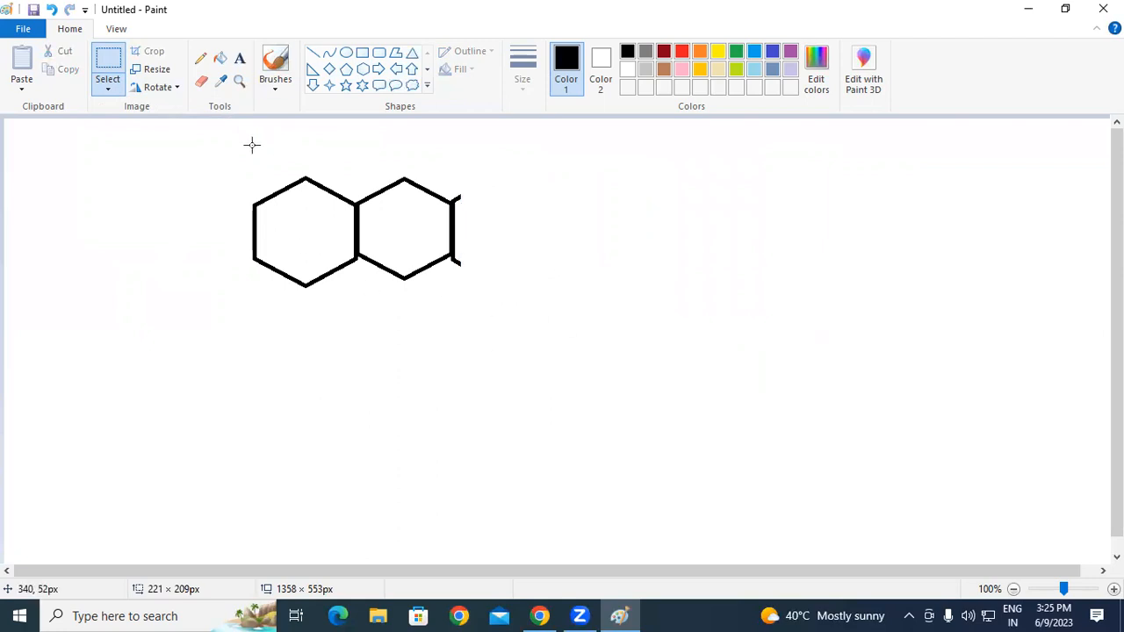
Step: With the Eraser enlarged via Ctrl++, rub out the shared edge and lower junction between the hexagons
{"action": "left_click", "coordinate": [202, 81]}
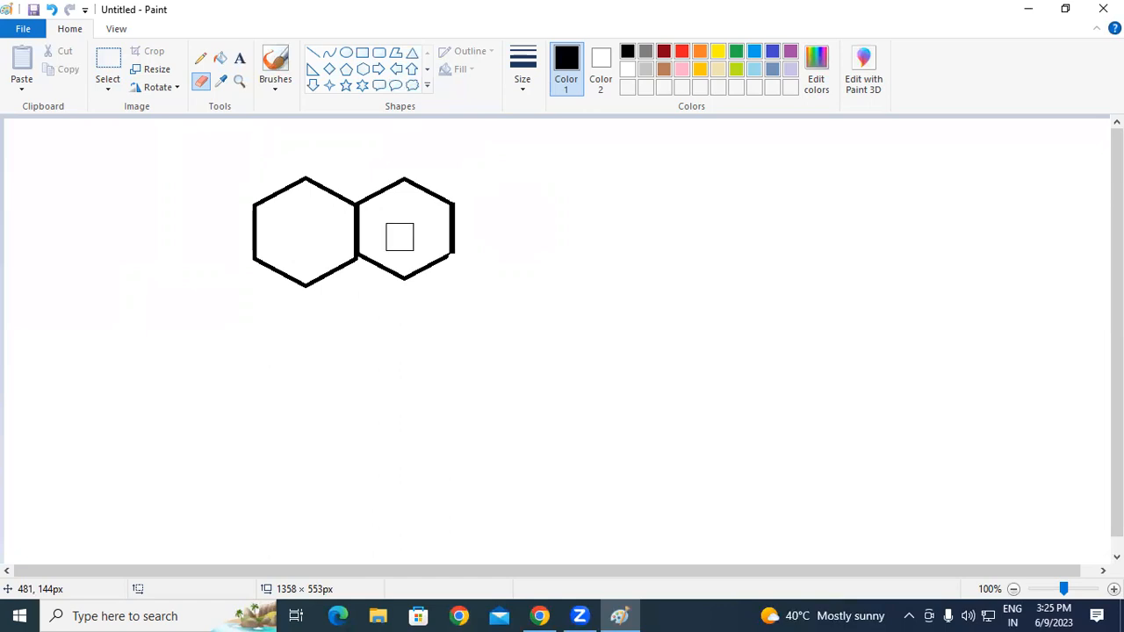
{"action": "key", "text": "ctrl+plus"}
{"action": "key", "text": "ctrl+plus"}
{"action": "key", "text": "ctrl+plus"}
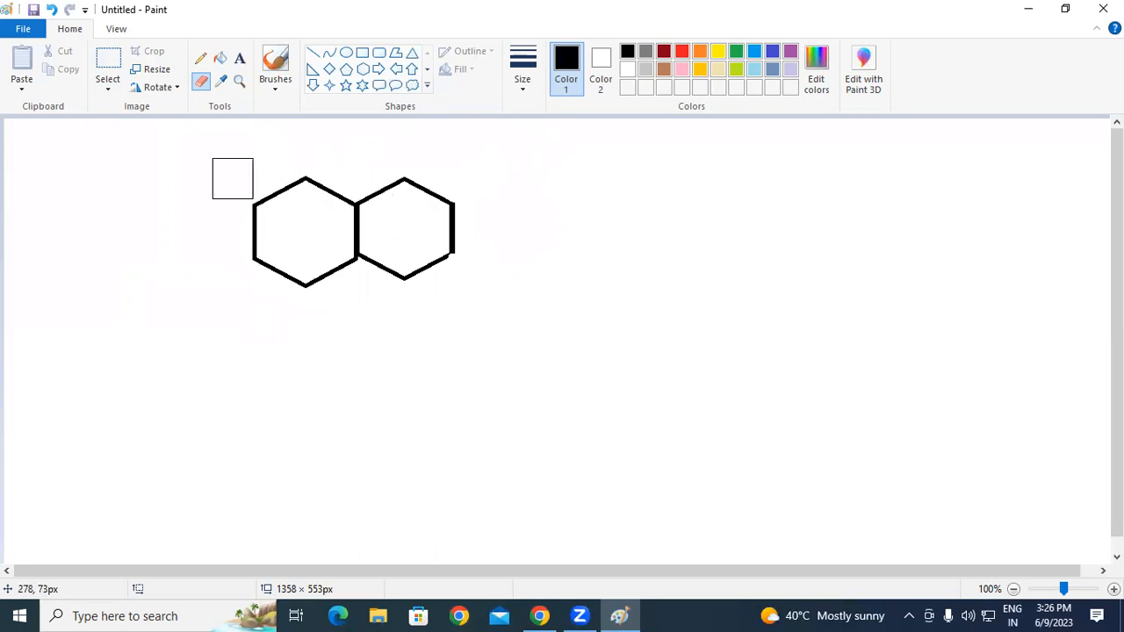
{"action": "mouse_move", "coordinate": [378, 179]}
{"action": "left_mouse_down"}
{"action": "mouse_move", "coordinate": [405, 177]}
{"action": "mouse_move", "coordinate": [428, 195]}
{"action": "mouse_move", "coordinate": [437, 223]}
{"action": "mouse_move", "coordinate": [428, 248]}
{"action": "mouse_move", "coordinate": [403, 260]}
{"action": "mouse_move", "coordinate": [371, 247]}
{"action": "mouse_move", "coordinate": [364, 205]}
{"action": "mouse_move", "coordinate": [375, 172]}
{"action": "mouse_move", "coordinate": [334, 164]}
{"action": "mouse_move", "coordinate": [266, 206]}
{"action": "mouse_move", "coordinate": [301, 184]}
{"action": "mouse_move", "coordinate": [328, 195]}
{"action": "mouse_move", "coordinate": [330, 269]}
{"action": "mouse_move", "coordinate": [303, 240]}
{"action": "left_mouse_up"}
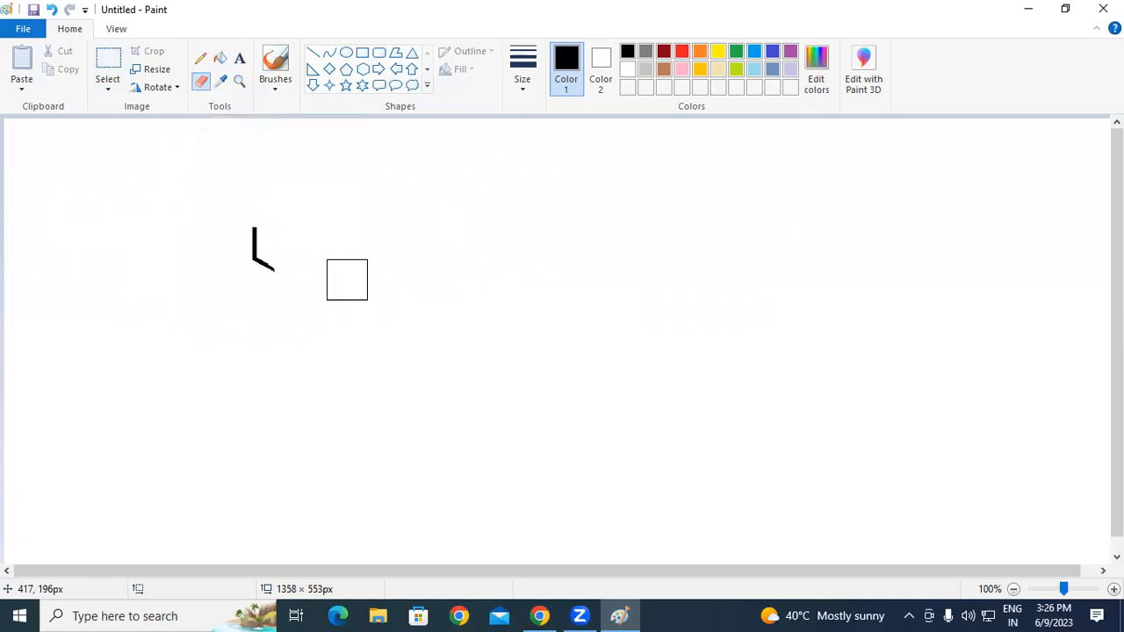
{"action": "key", "text": "ctrl+z"}
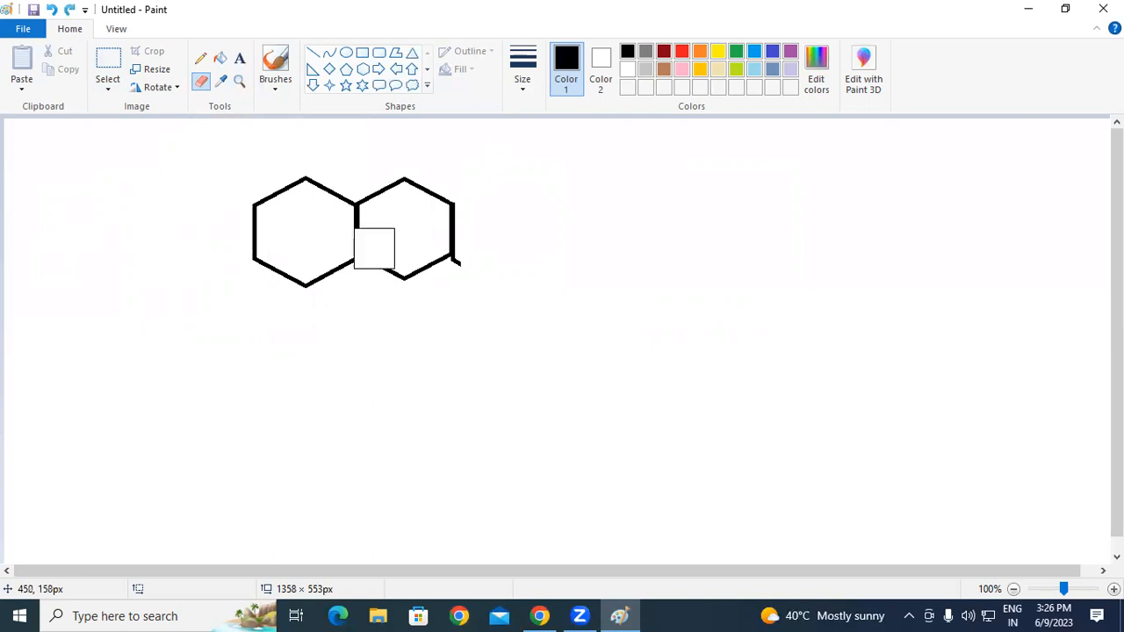
{"action": "left_click", "coordinate": [353, 227]}
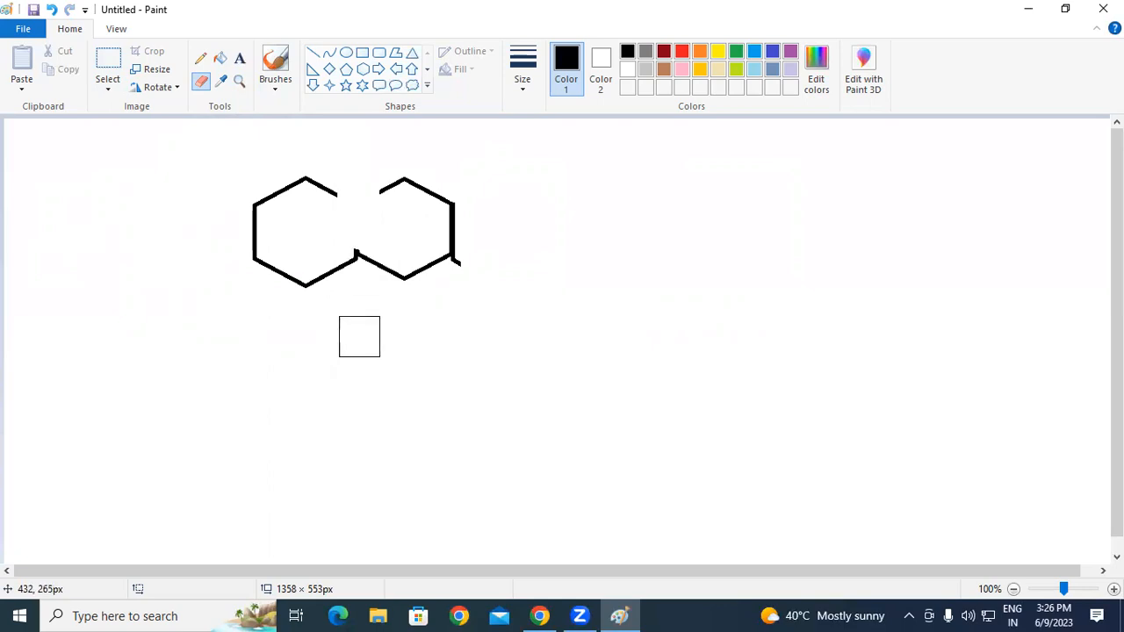
{"action": "left_click_drag", "start_coordinate": [357, 243], "coordinate": [354, 272]}
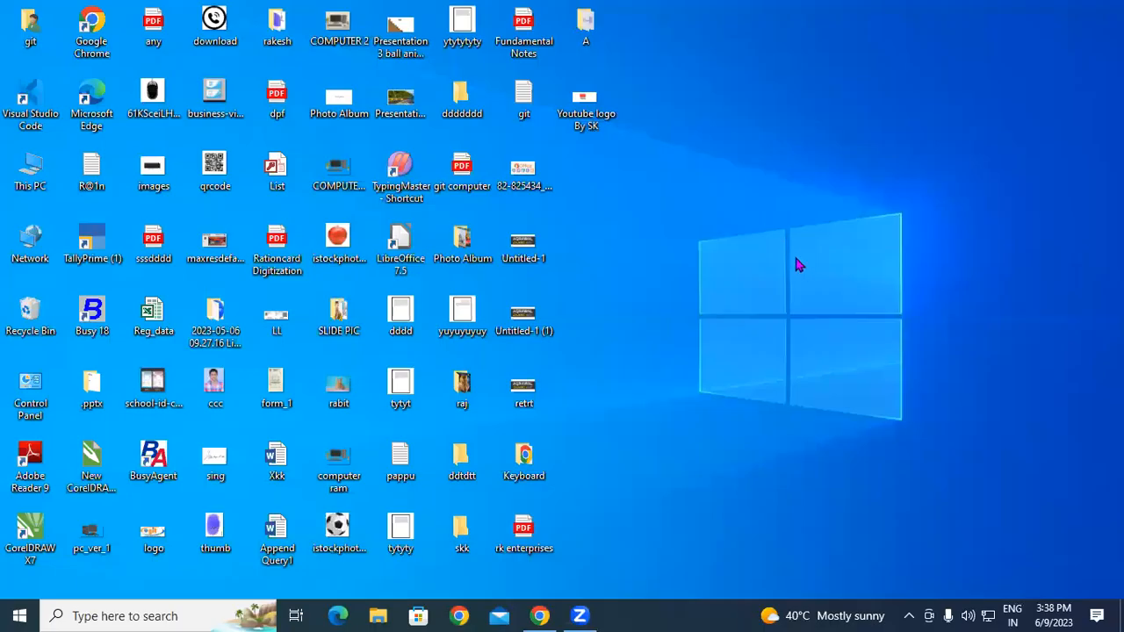
Step: Refresh the desktop twice from its context menu
{"action": "right_click", "coordinate": [765, 226]}
{"action": "left_click", "coordinate": [793, 272]}
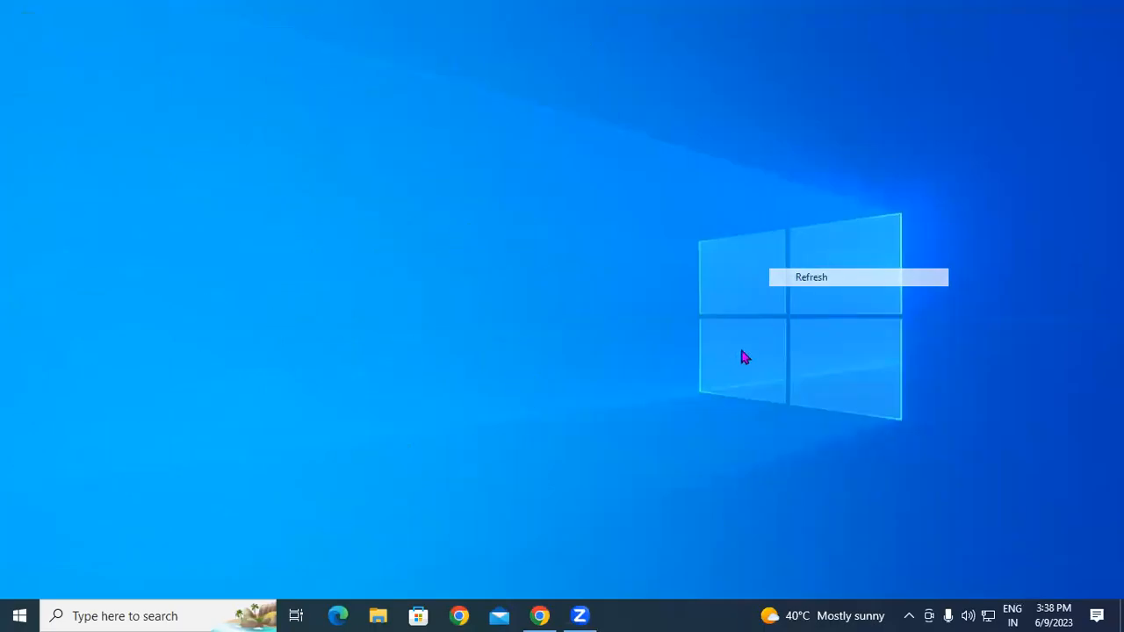
{"action": "right_click", "coordinate": [682, 220]}
{"action": "left_click", "coordinate": [722, 269]}
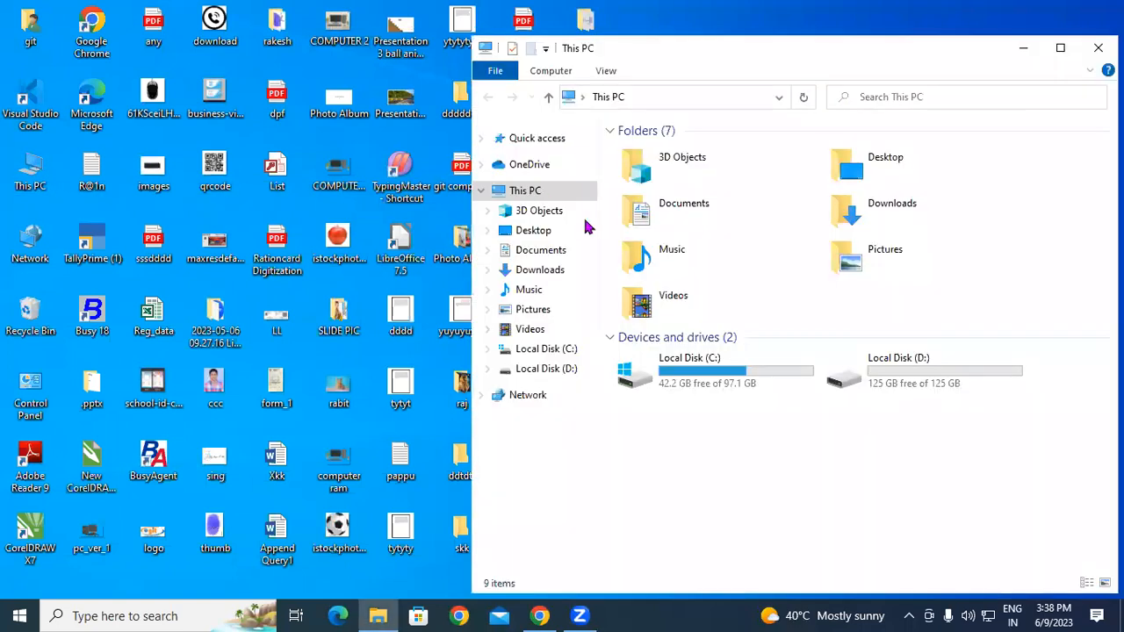
Step: Open the school-children photo from This PC > Pictures with Paint
{"action": "left_click", "coordinate": [1059, 47]}
{"action": "double_click", "coordinate": [396, 180]}
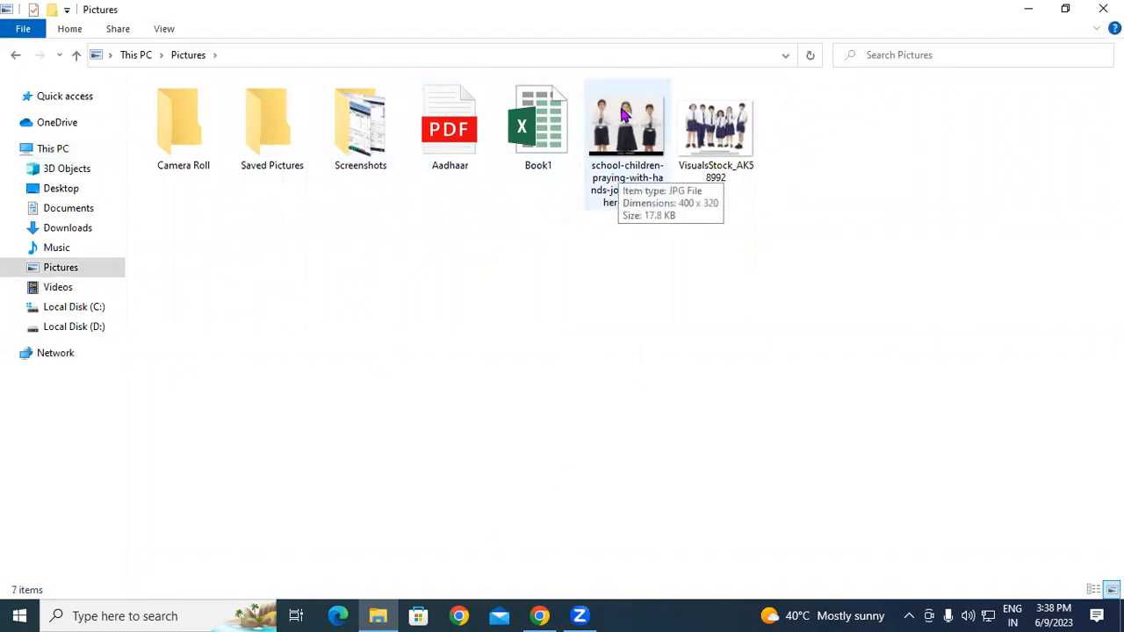
{"action": "left_click", "coordinate": [624, 123]}
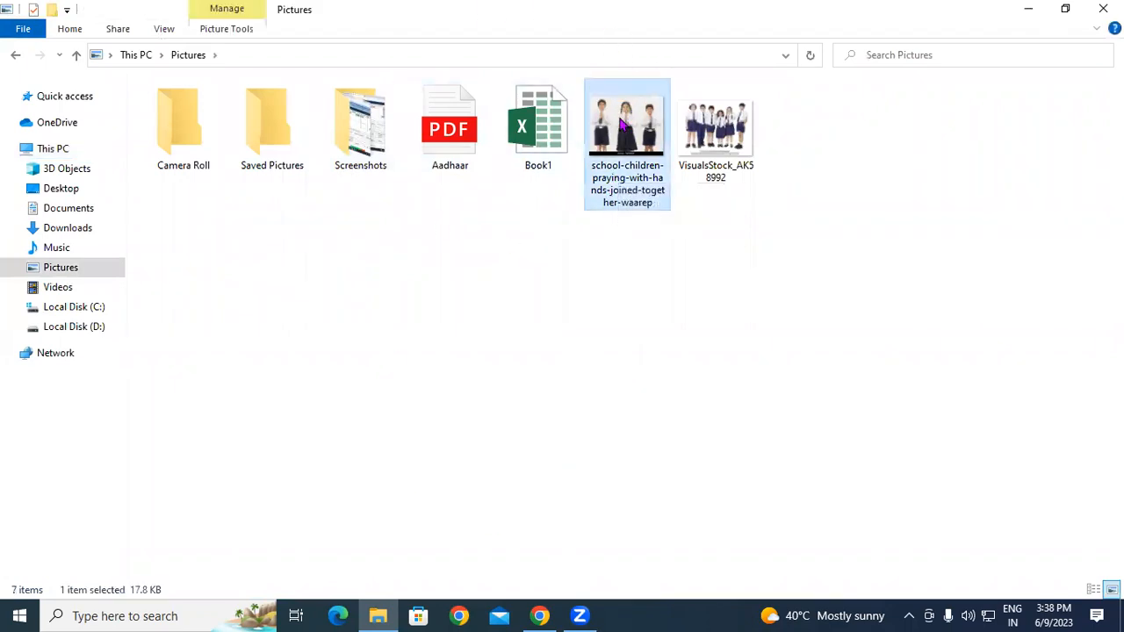
{"action": "right_click", "coordinate": [622, 125]}
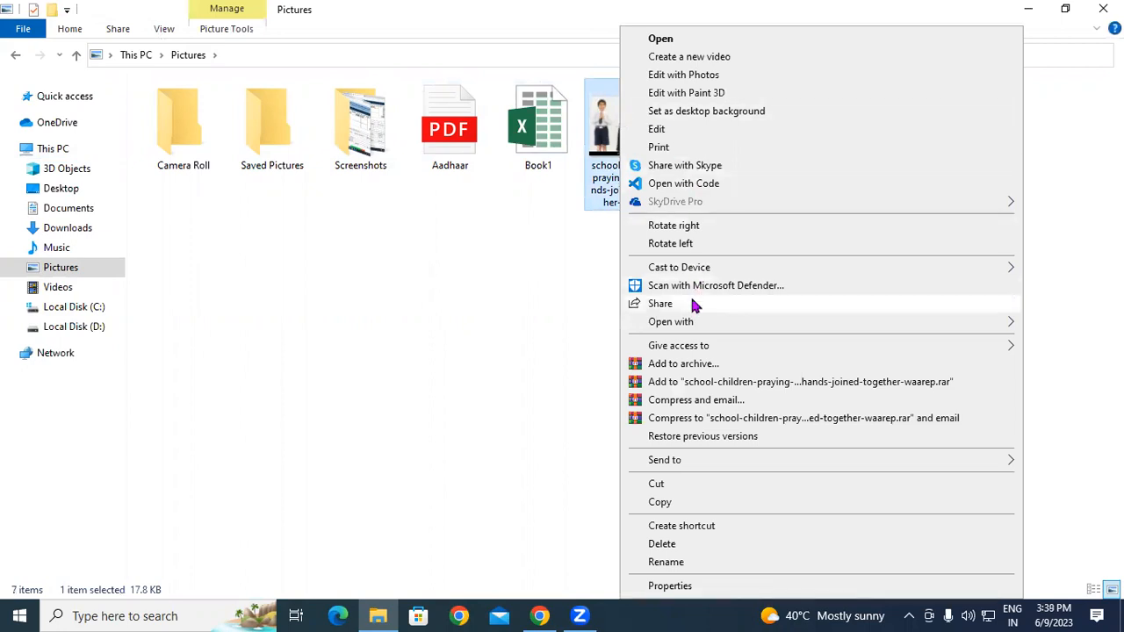
{"action": "mouse_move", "coordinate": [682, 324]}
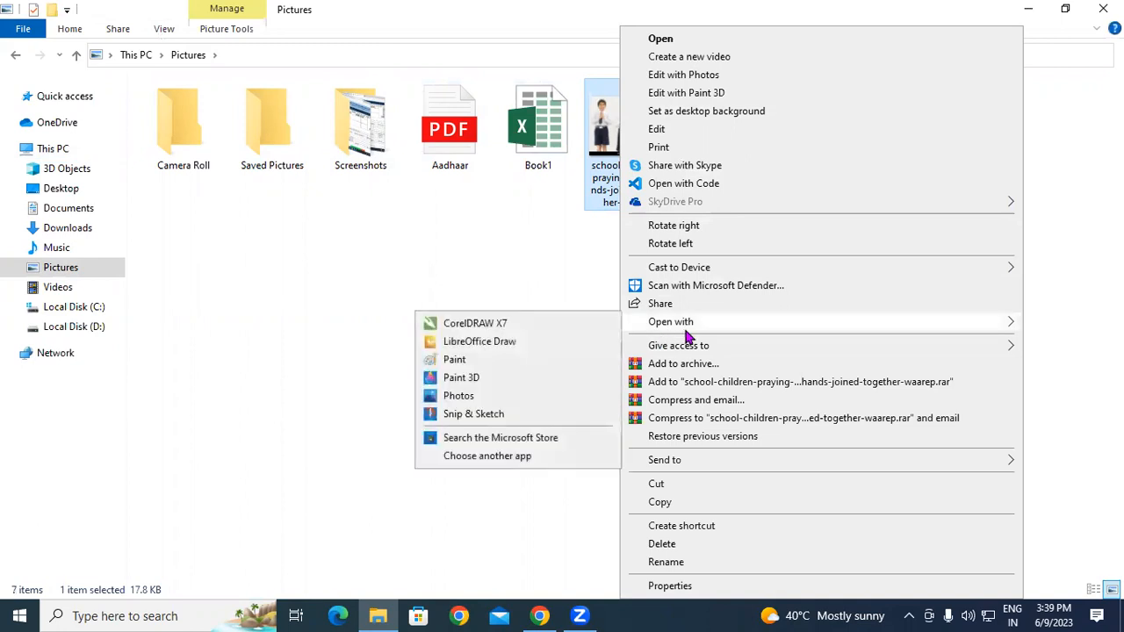
{"action": "left_click", "coordinate": [453, 362]}
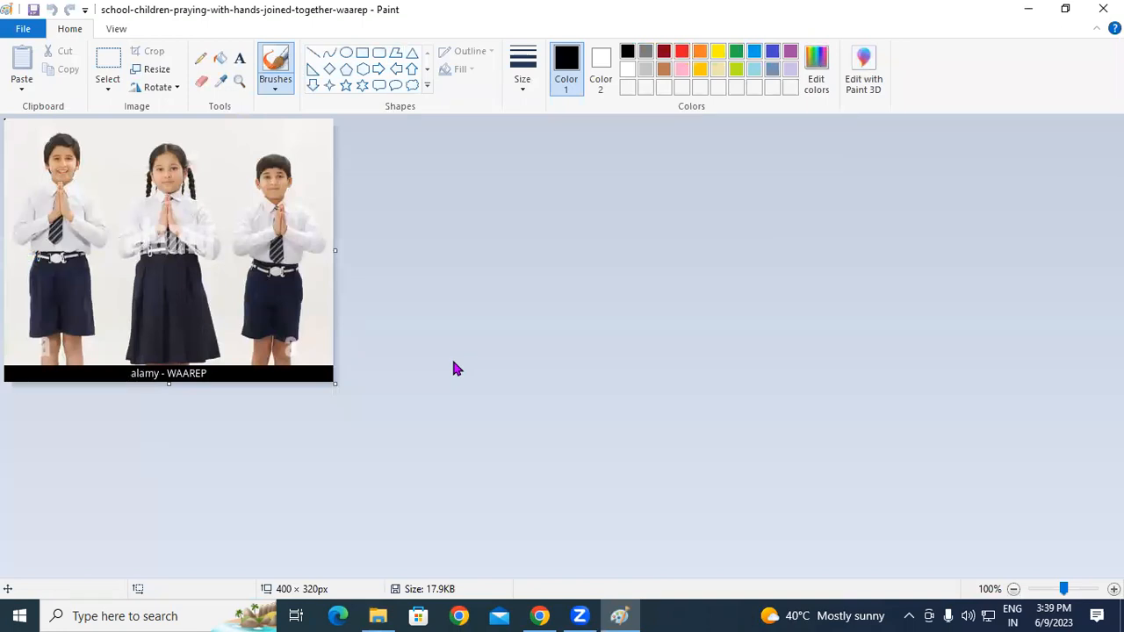
Step: Drag the canvas corner out to 1232 × 525 px, then further to 1356 × 552 px
{"action": "left_click_drag", "start_coordinate": [336, 384], "coordinate": [1058, 562]}
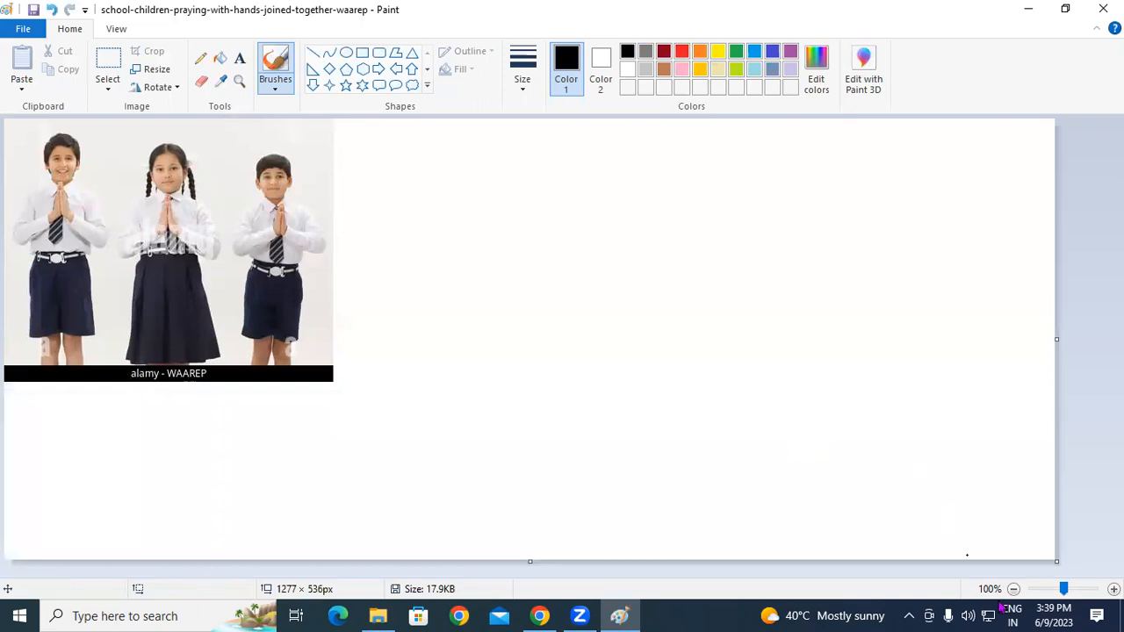
{"action": "left_click_drag", "start_coordinate": [1056, 560], "coordinate": [1121, 573]}
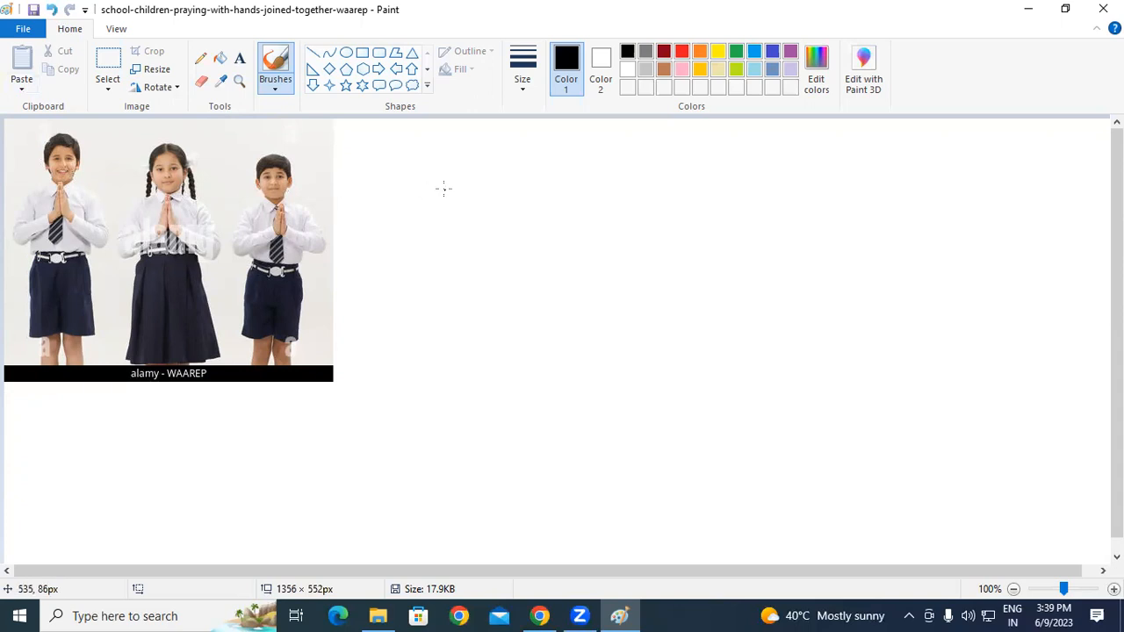
Step: Rectangle-select a 107 × 107 px square over the first boy's head and crop to it
{"action": "left_click", "coordinate": [109, 91]}
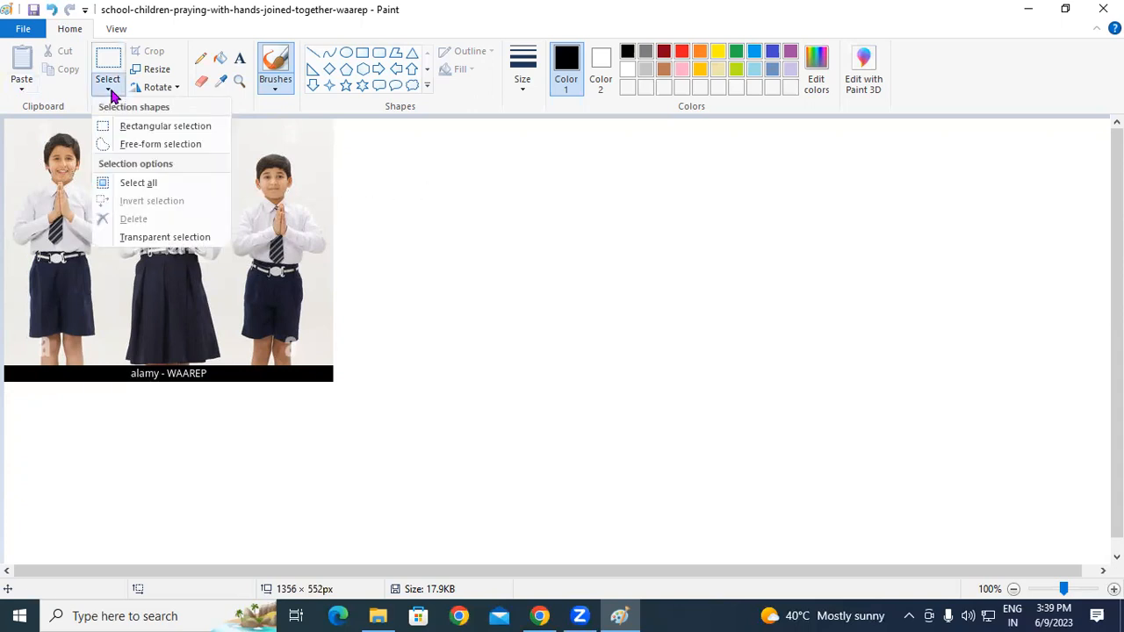
{"action": "left_click", "coordinate": [145, 130]}
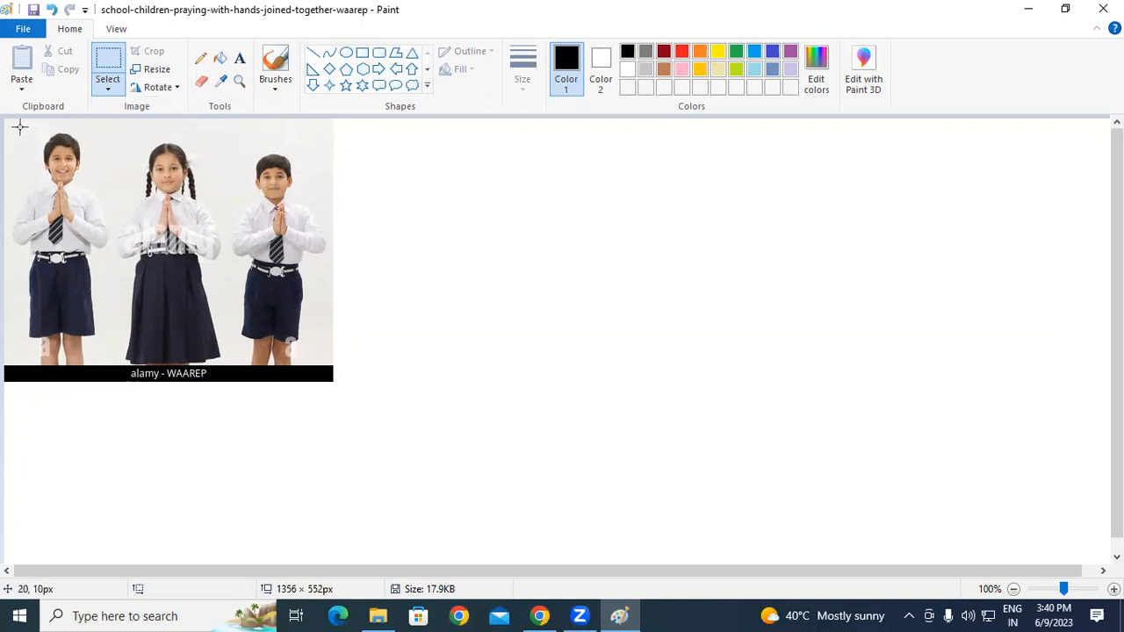
{"action": "left_click_drag", "start_coordinate": [16, 125], "coordinate": [104, 213]}
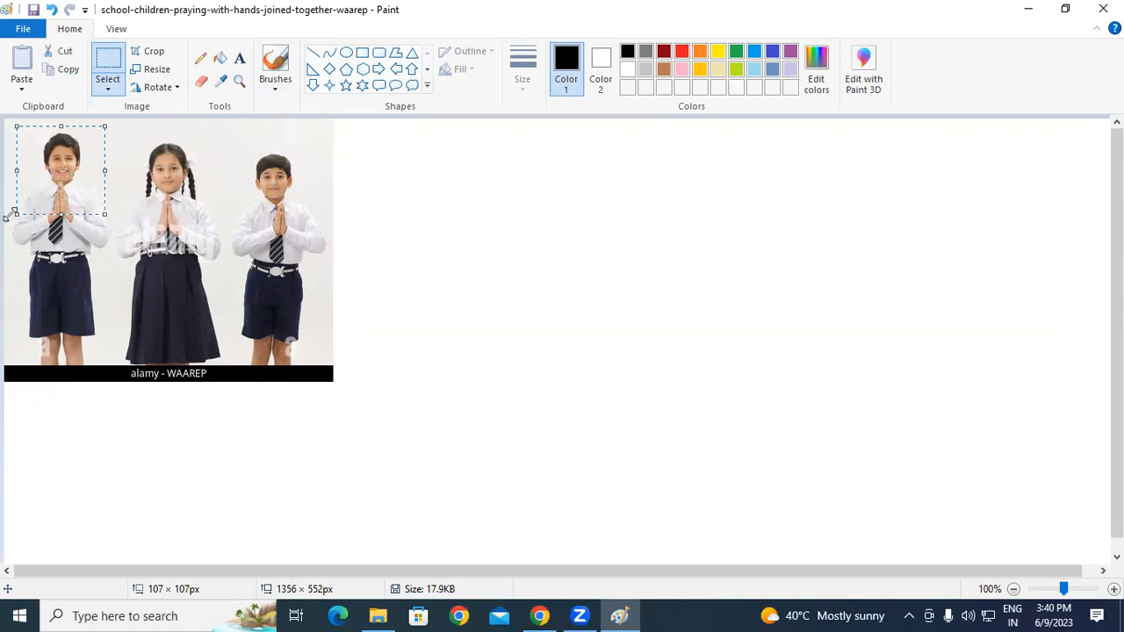
{"action": "left_click_drag", "start_coordinate": [42, 178], "coordinate": [648, 287]}
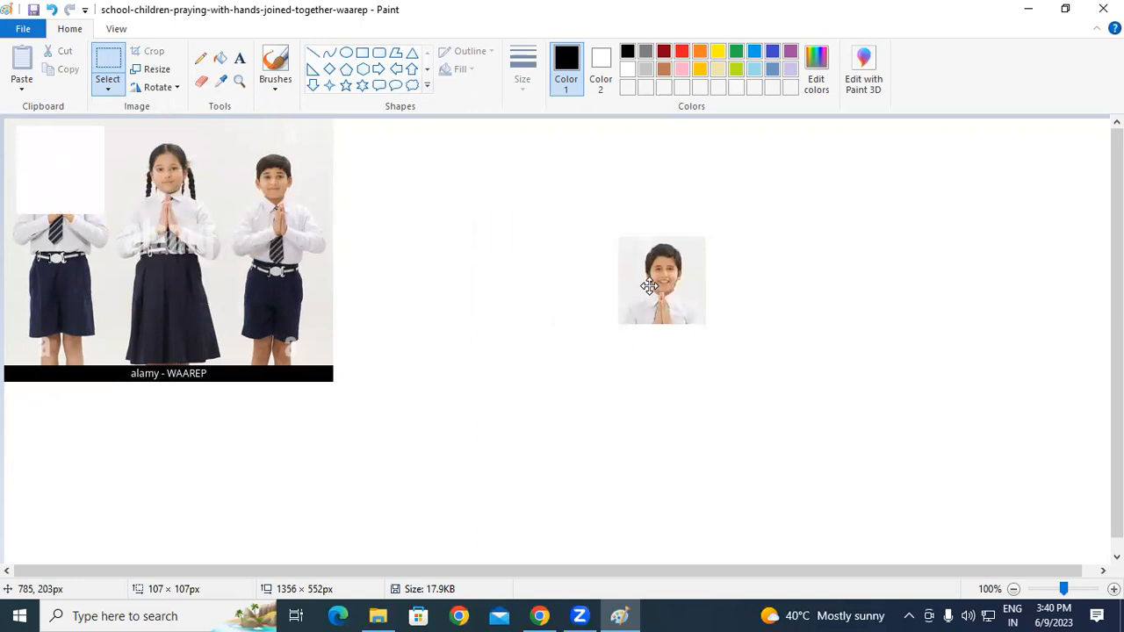
{"action": "left_click_drag", "start_coordinate": [648, 286], "coordinate": [49, 175]}
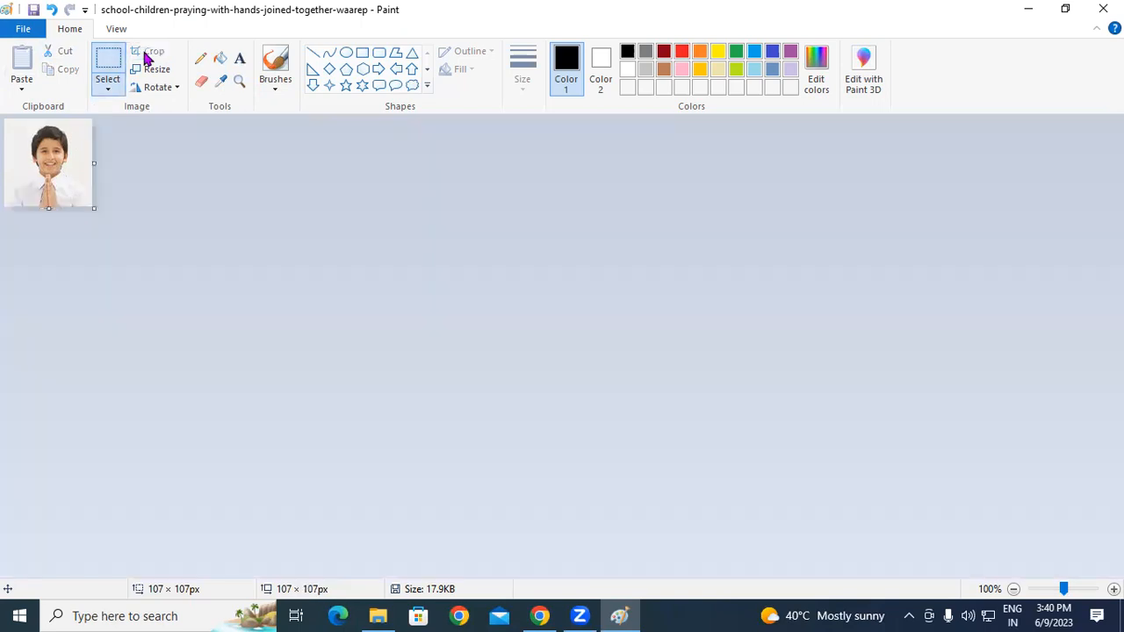
{"action": "left_click", "coordinate": [146, 53]}
Step: Save the cropped 107 × 107 px boy picture to the Desktop as JPEG 'Ritesh'
{"action": "left_click", "coordinate": [25, 30]}
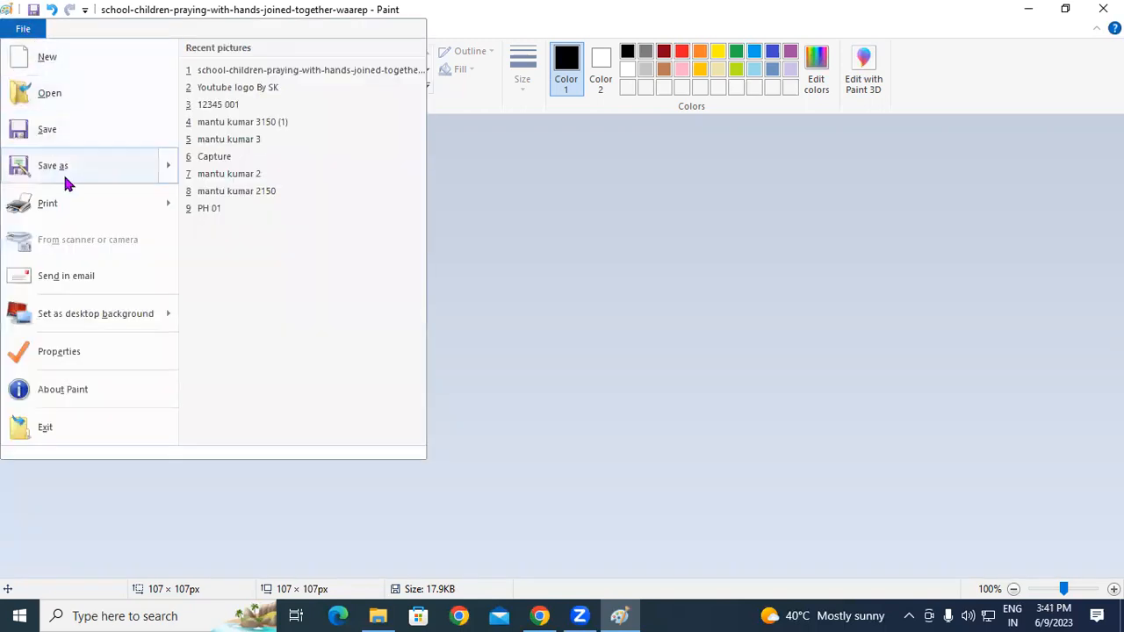
{"action": "mouse_move", "coordinate": [66, 182]}
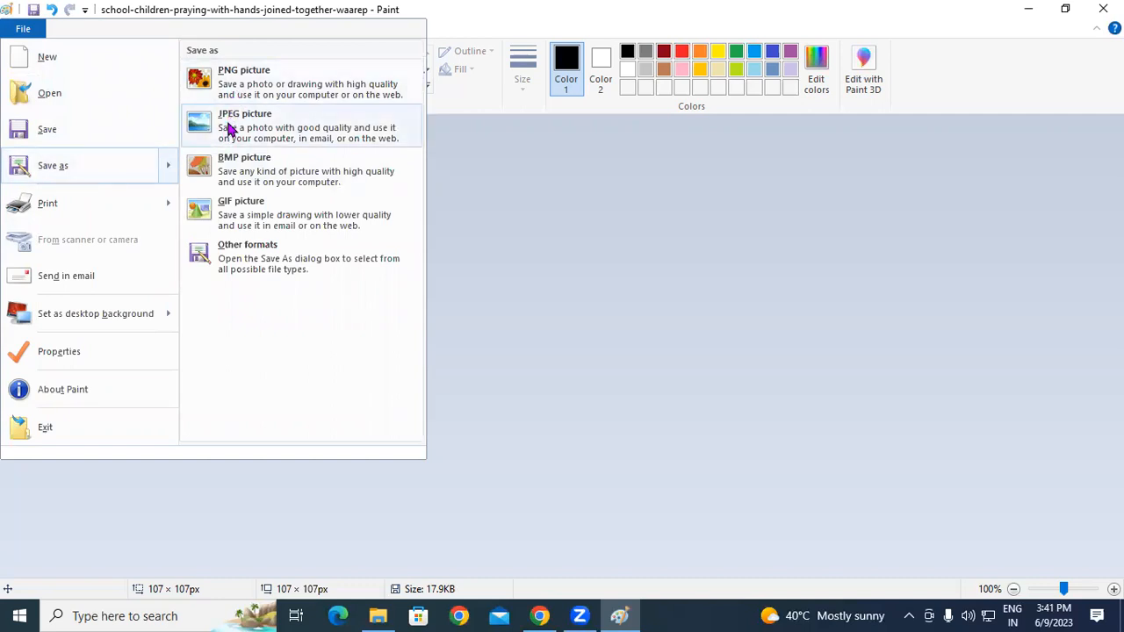
{"action": "left_click", "coordinate": [258, 119]}
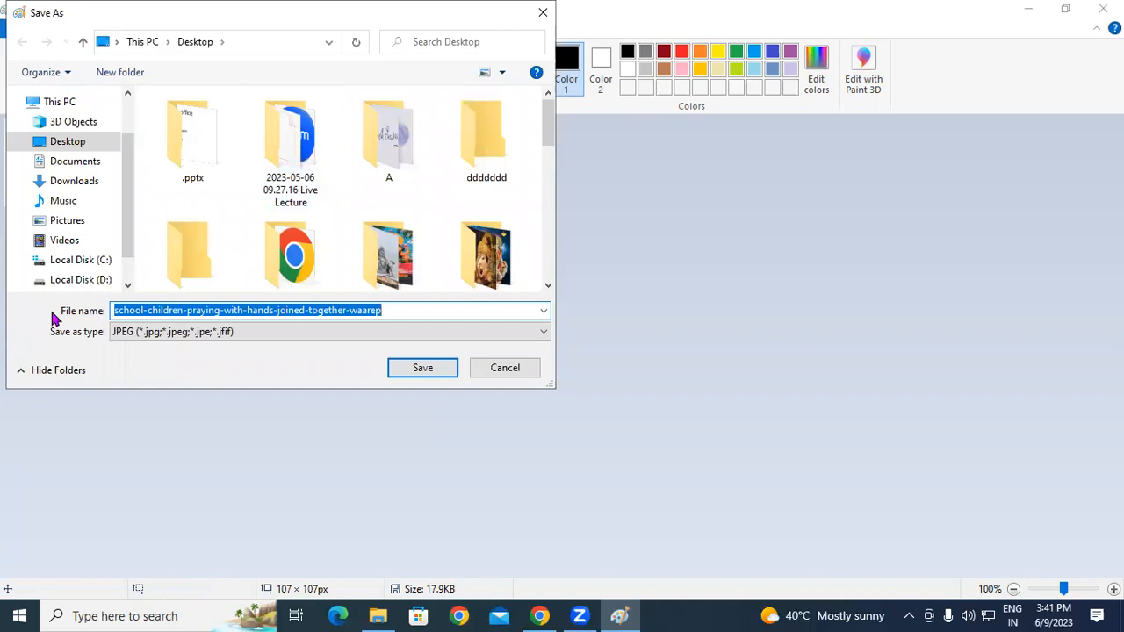
{"action": "left_click", "coordinate": [67, 145]}
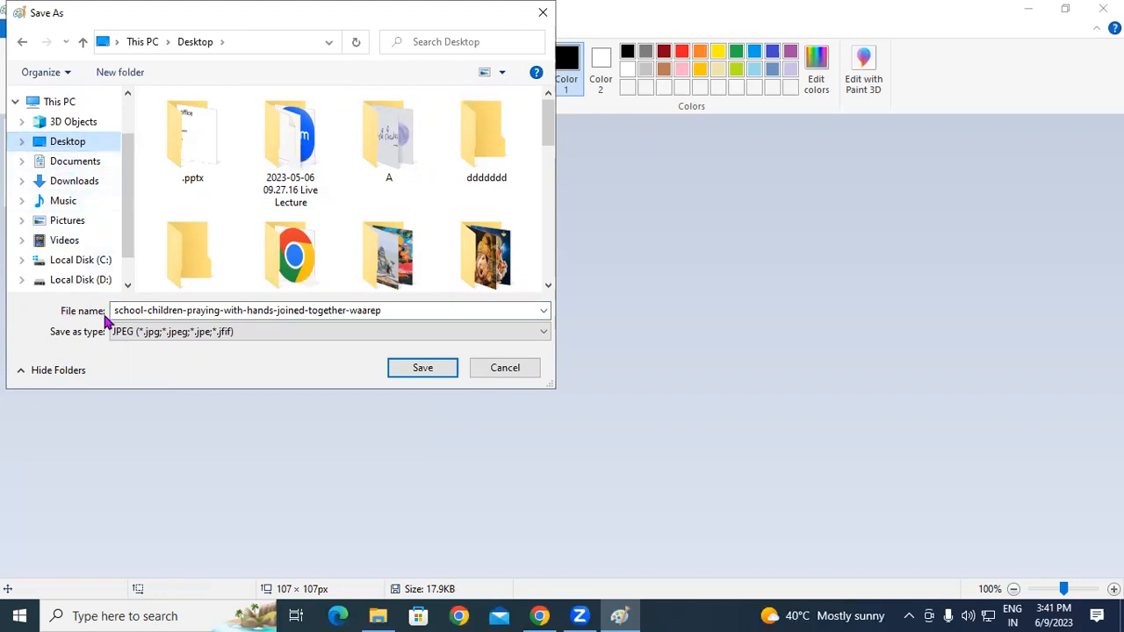
{"action": "double_click", "coordinate": [389, 311]}
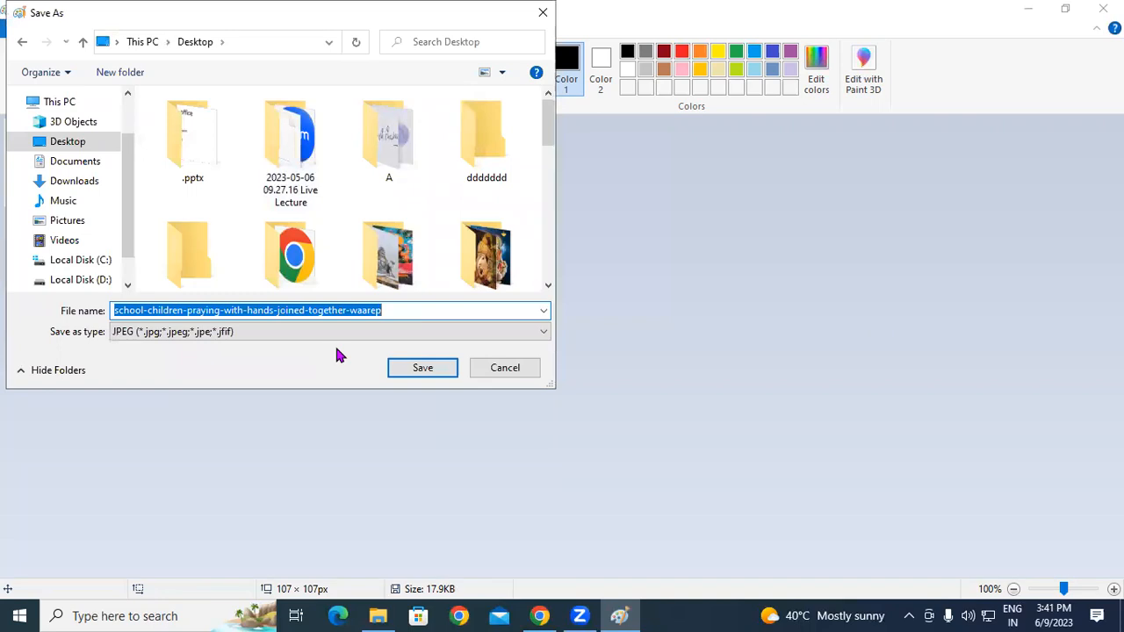
{"action": "type", "text": "R"}
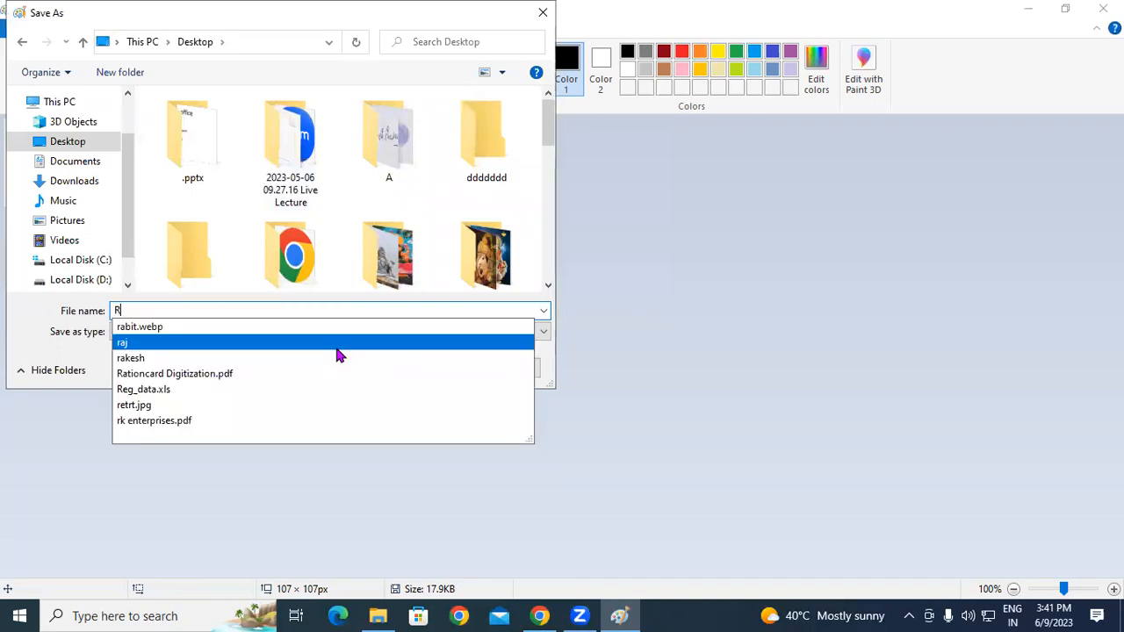
{"action": "type", "text": "itesh"}
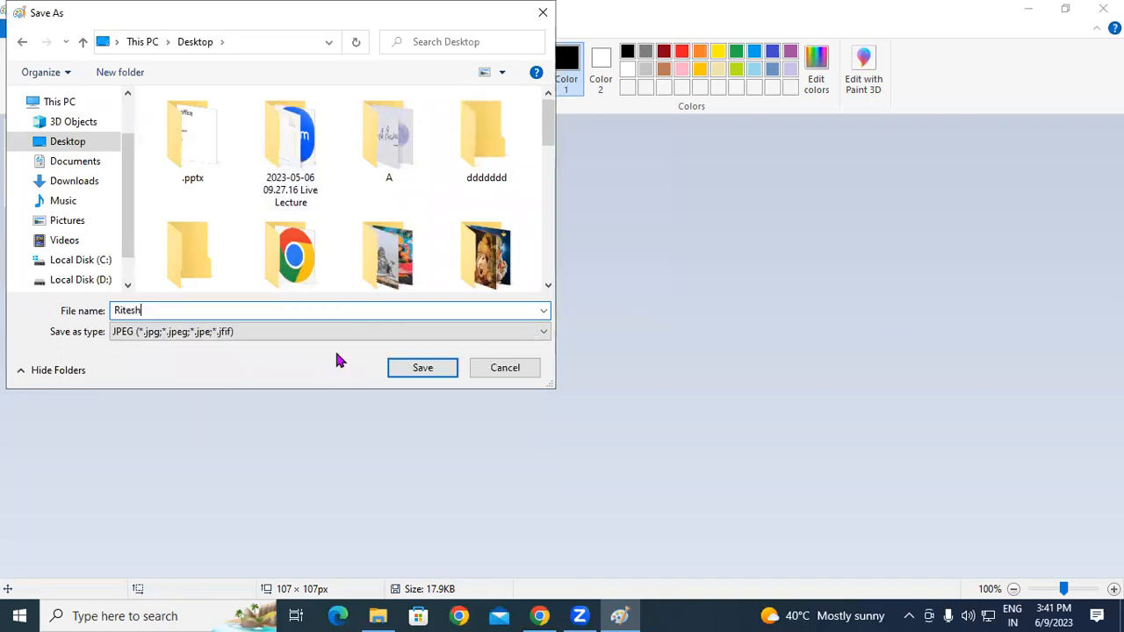
{"action": "left_click", "coordinate": [432, 372]}
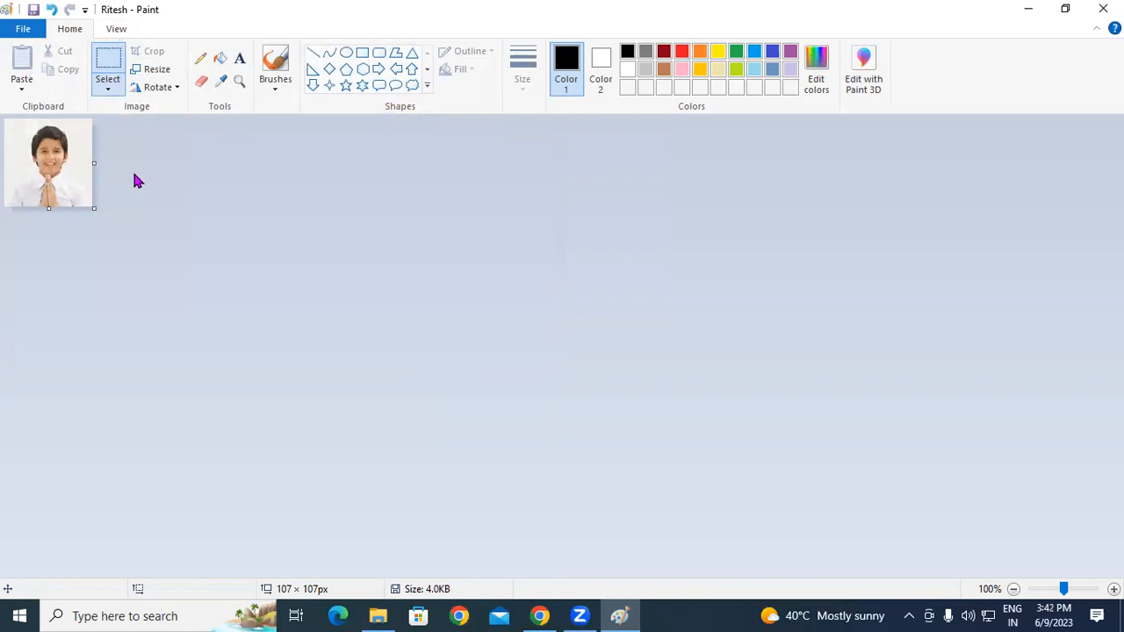
Step: Paste the group photo and crop it to the girl at 117 × 111 px
{"action": "key", "text": "ctrl+v"}
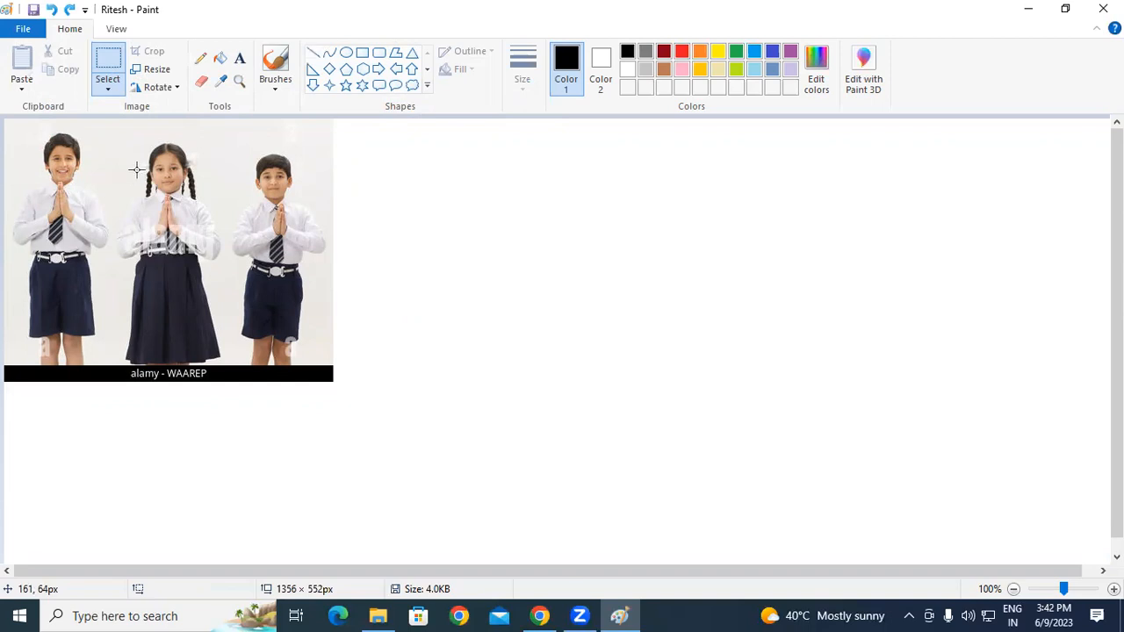
{"action": "left_click_drag", "start_coordinate": [120, 132], "coordinate": [216, 222]}
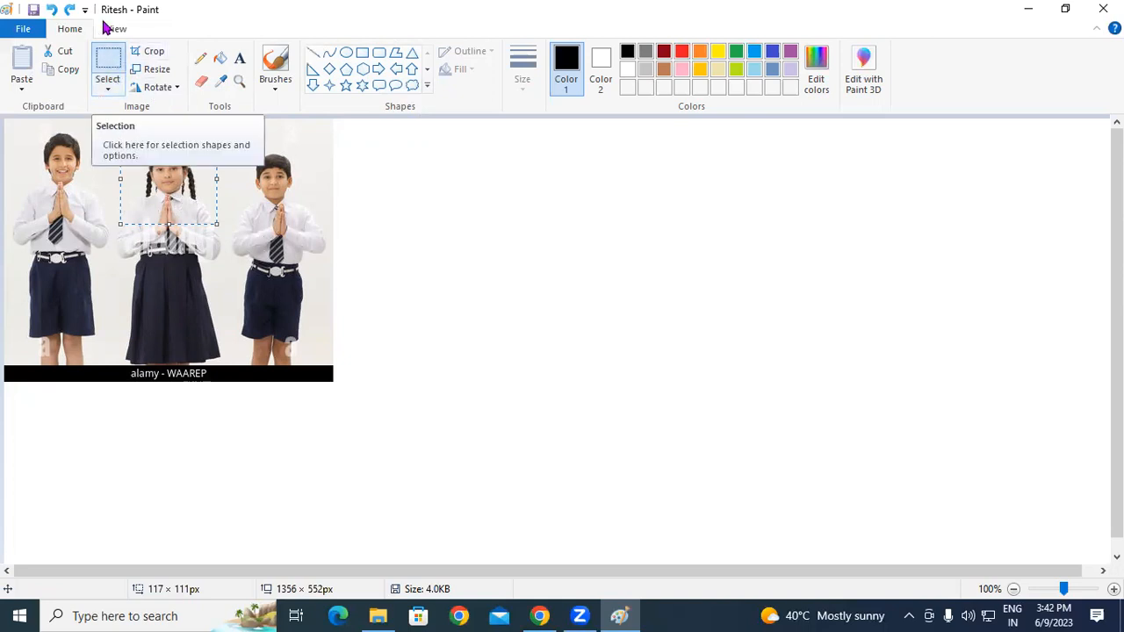
{"action": "left_click", "coordinate": [148, 56]}
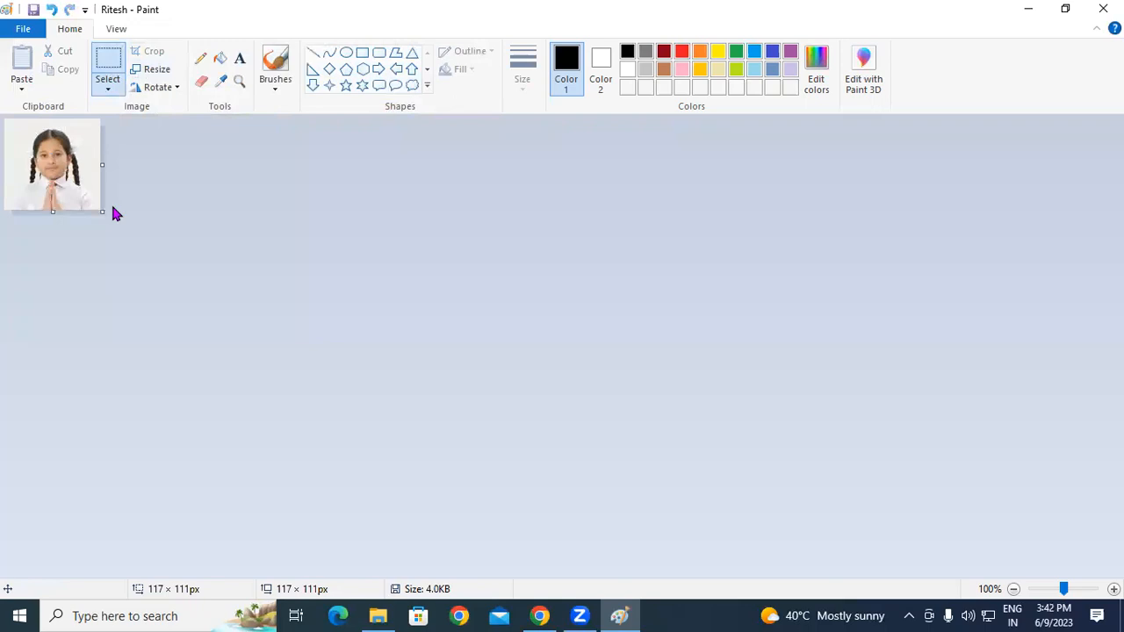
Step: Save the girl's picture as JPEG 'Rani', then paste the group photo again
{"action": "left_click", "coordinate": [22, 29]}
{"action": "mouse_move", "coordinate": [64, 169]}
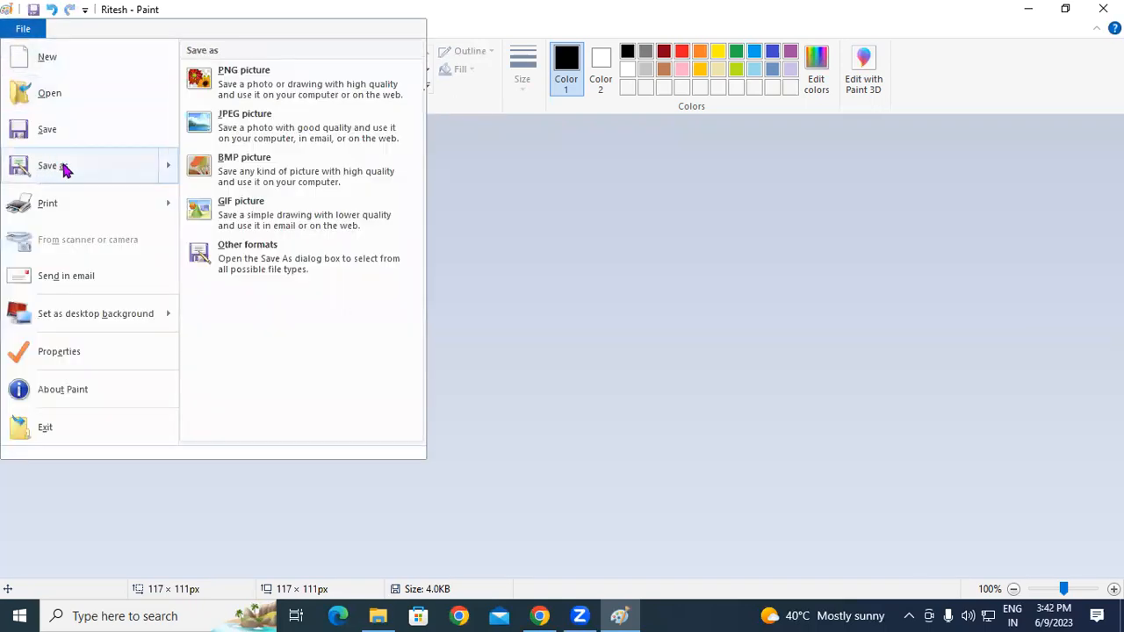
{"action": "left_click", "coordinate": [256, 132]}
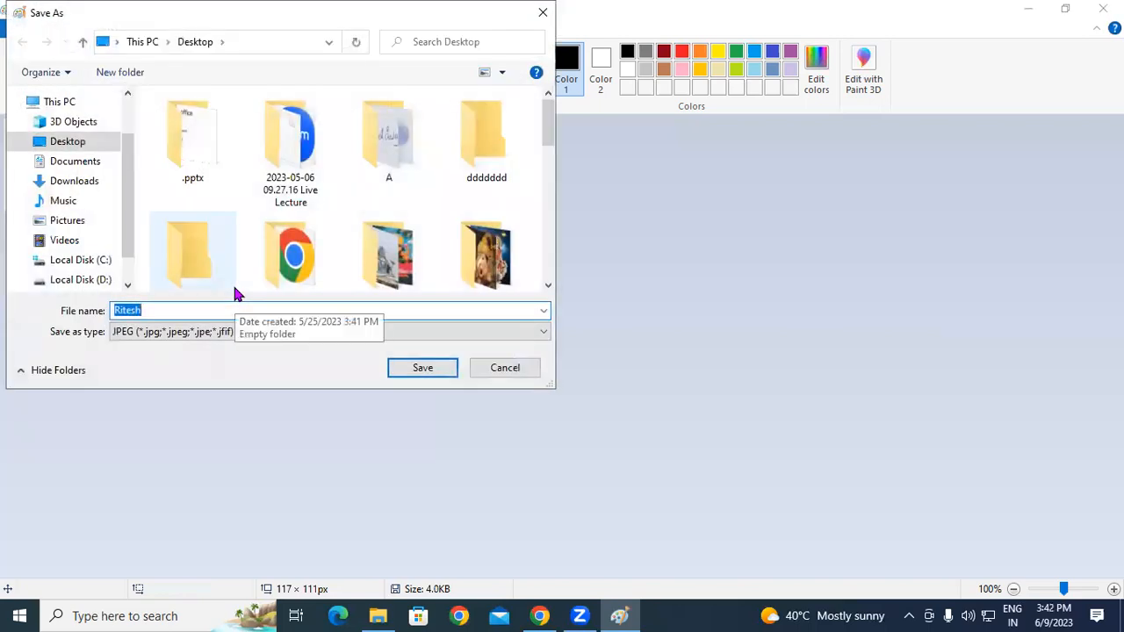
{"action": "type", "text": "rani"}
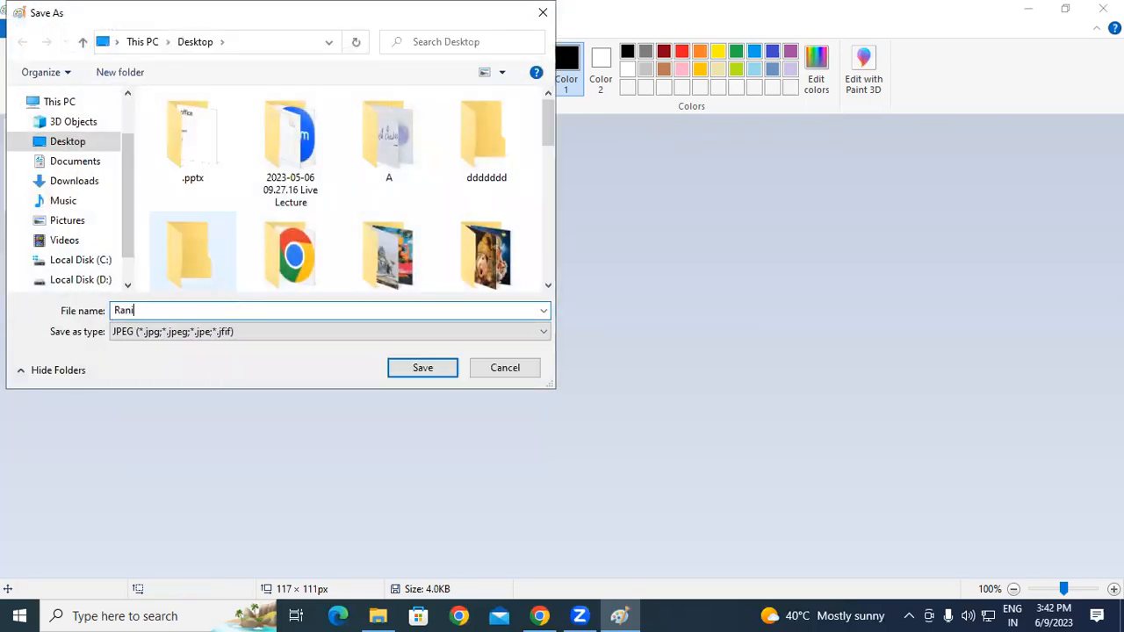
{"action": "left_click", "coordinate": [412, 367]}
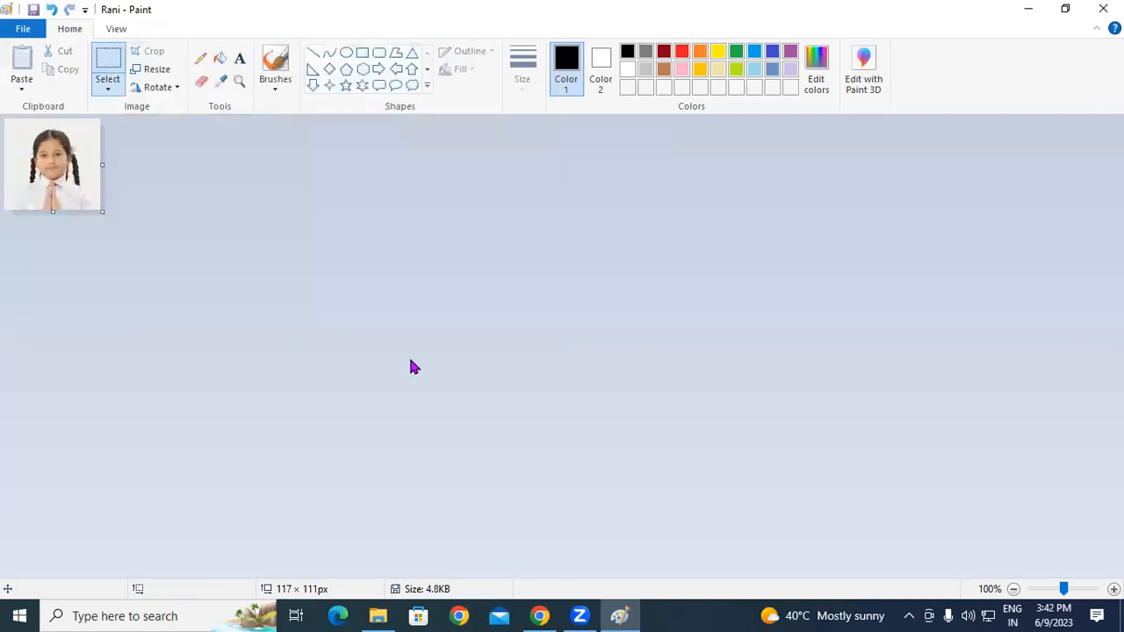
{"action": "key", "text": "ctrl+v"}
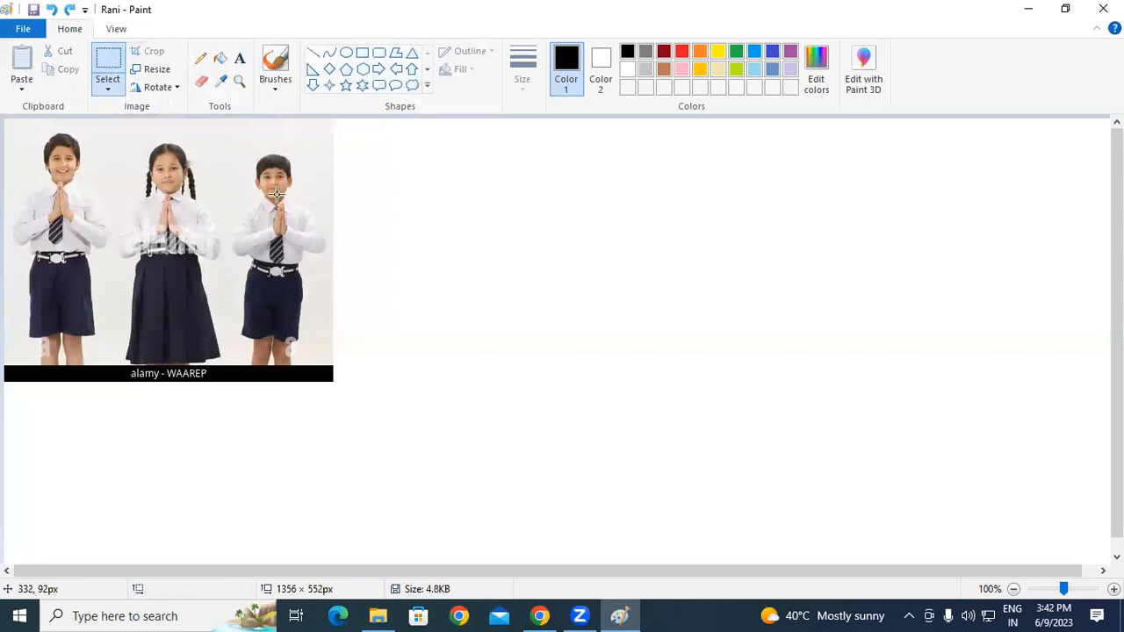
Step: Crop to the right-hand boy (121 × 142 px), save as JPEG 'Ramu', then repaste the group photo
{"action": "left_click_drag", "start_coordinate": [232, 149], "coordinate": [332, 265]}
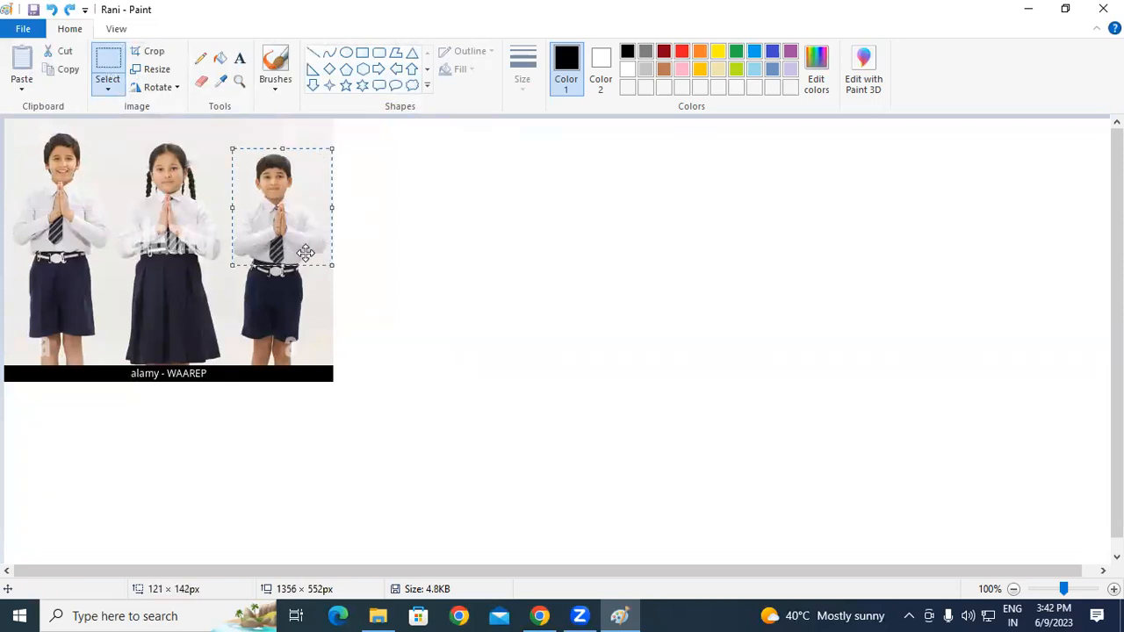
{"action": "left_click", "coordinate": [150, 56]}
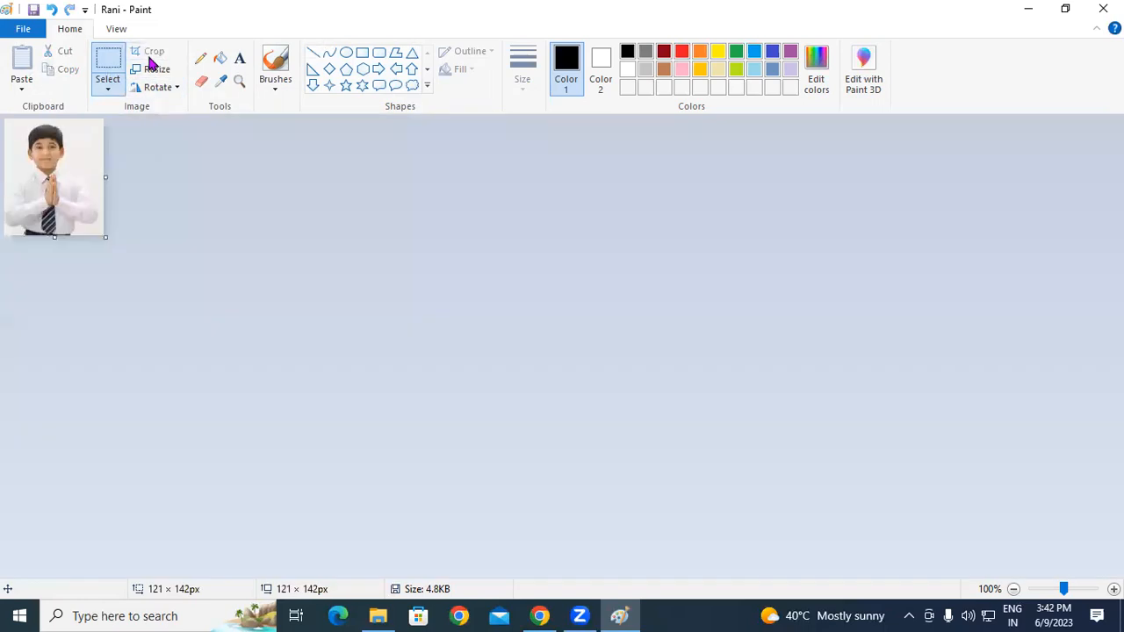
{"action": "left_click", "coordinate": [37, 30]}
{"action": "mouse_move", "coordinate": [73, 164]}
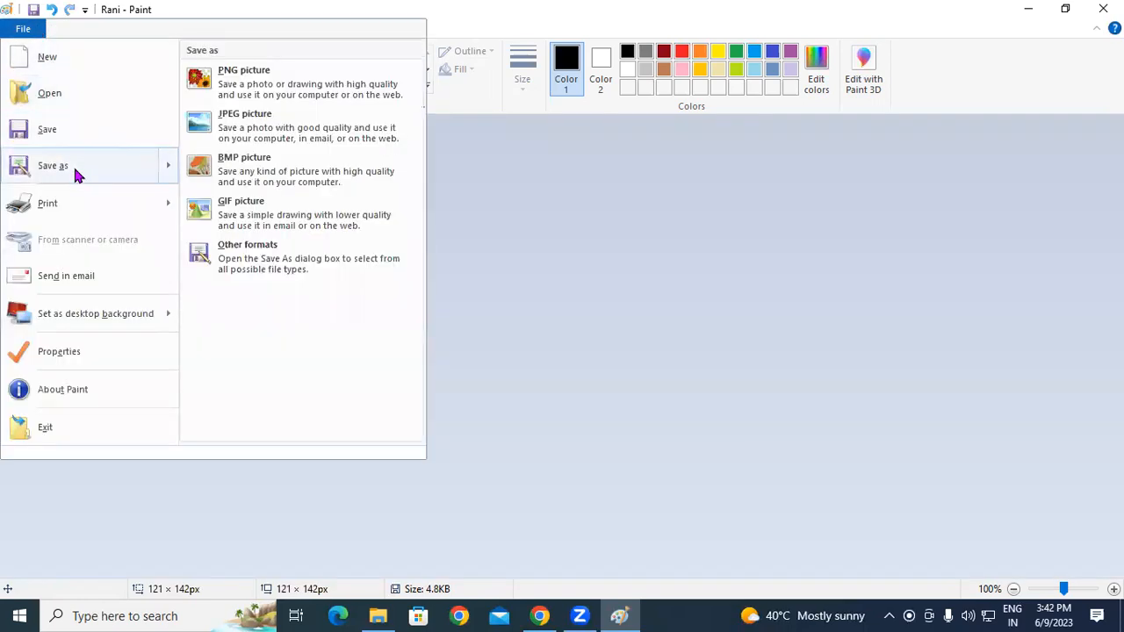
{"action": "left_click", "coordinate": [297, 132]}
{"action": "type", "text": "Ramu"}
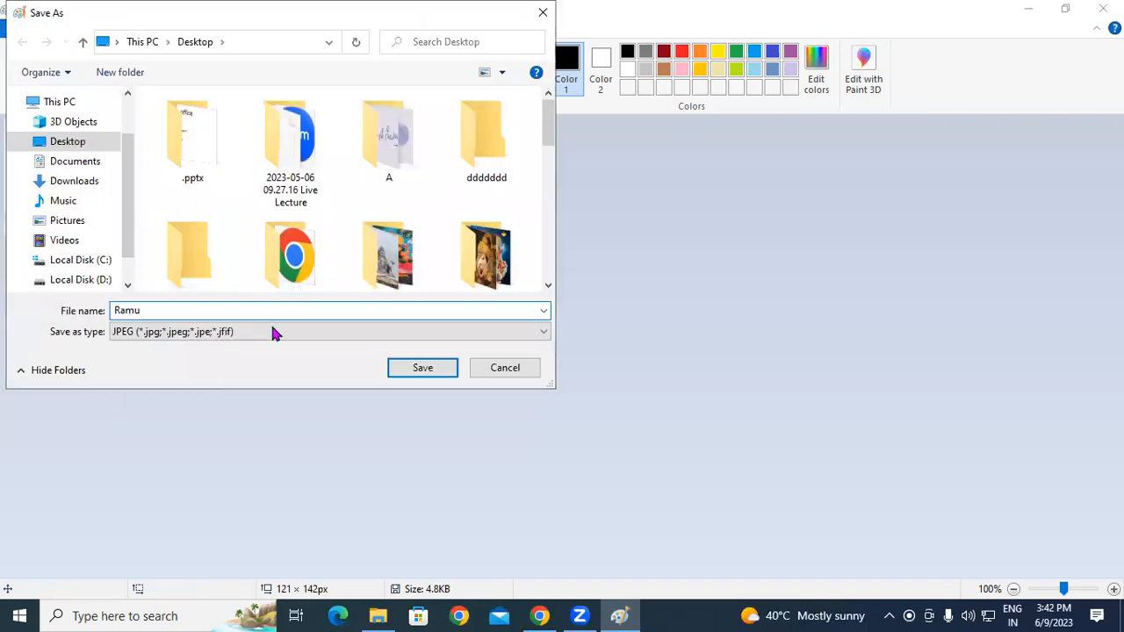
{"action": "left_click", "coordinate": [414, 370]}
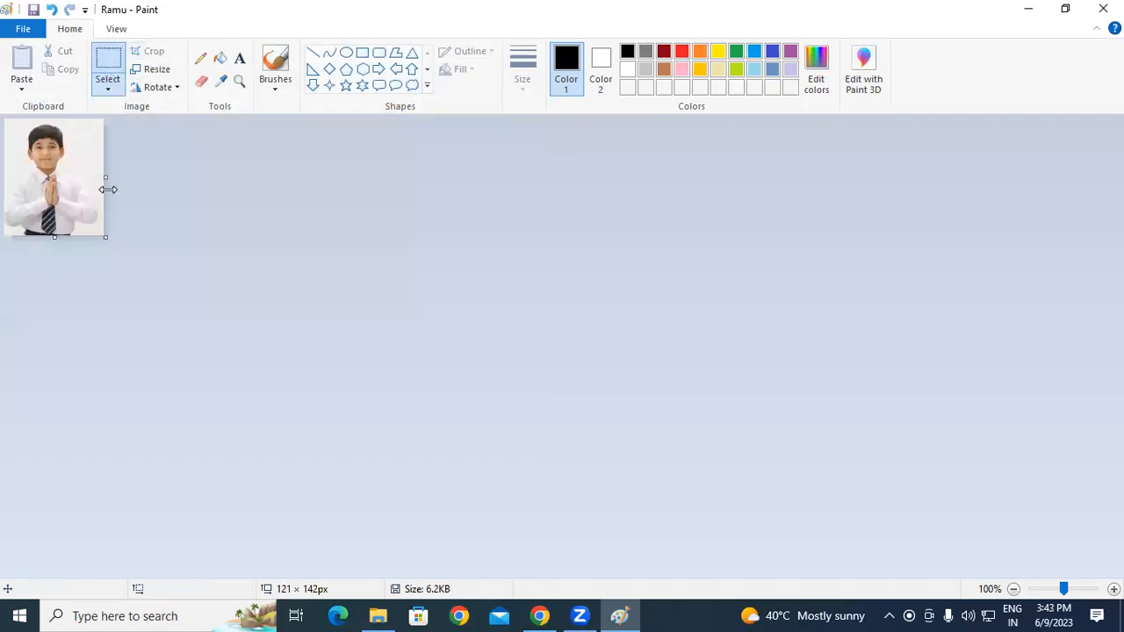
{"action": "key", "text": "ctrl+v"}
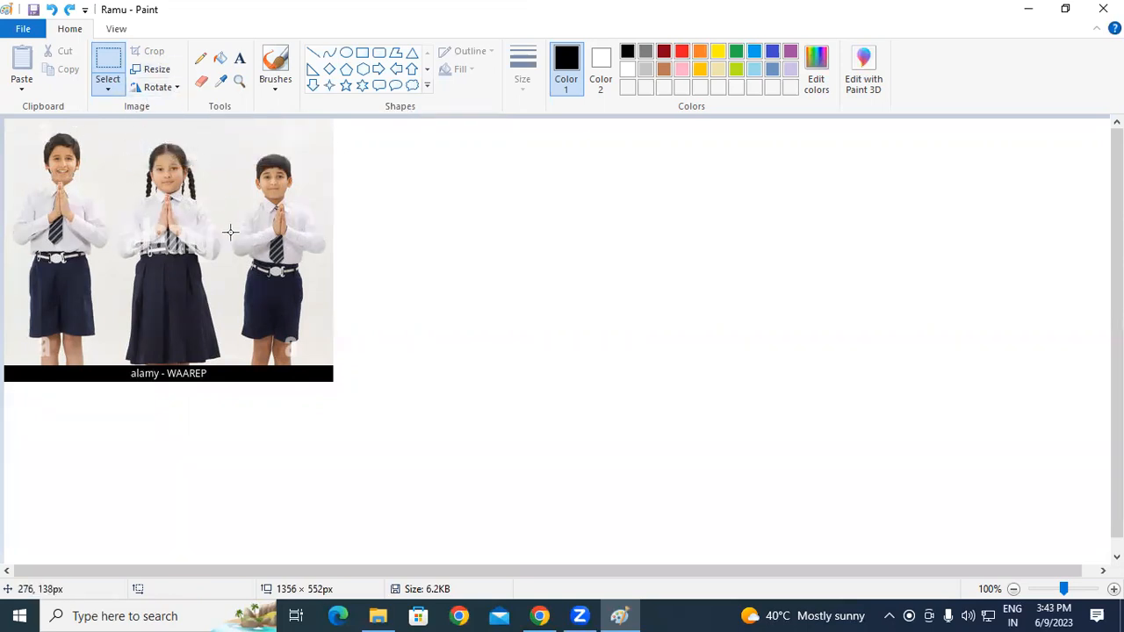
Step: Crop the photo to the 363 × 113 px top strip showing all three children
{"action": "left_click_drag", "start_coordinate": [19, 132], "coordinate": [316, 225]}
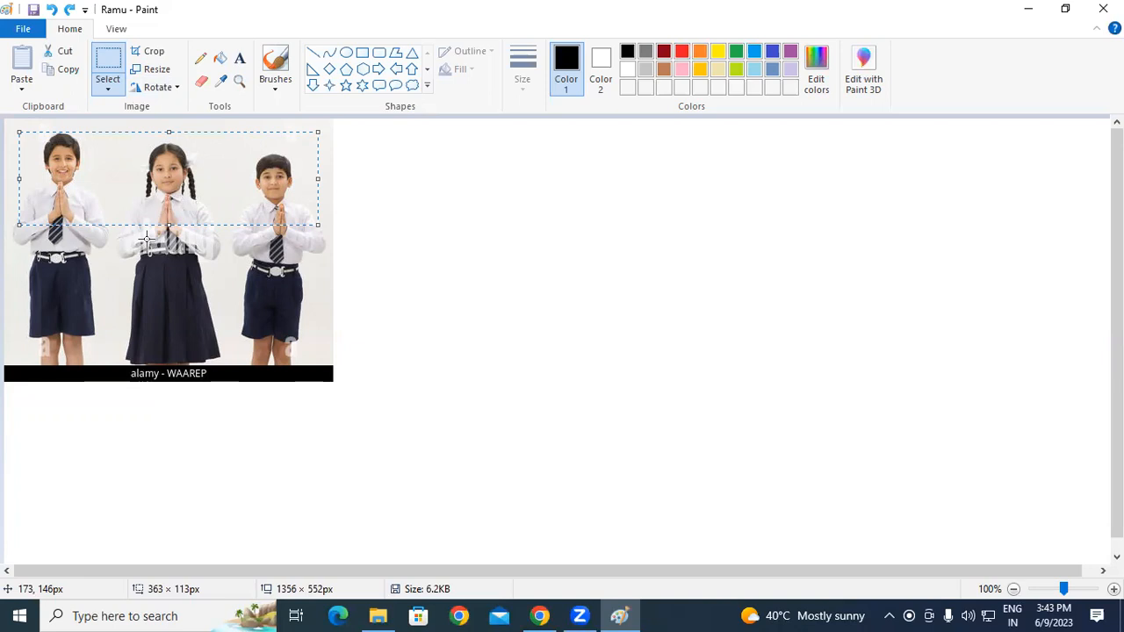
{"action": "key", "text": "ctrl+shift+x"}
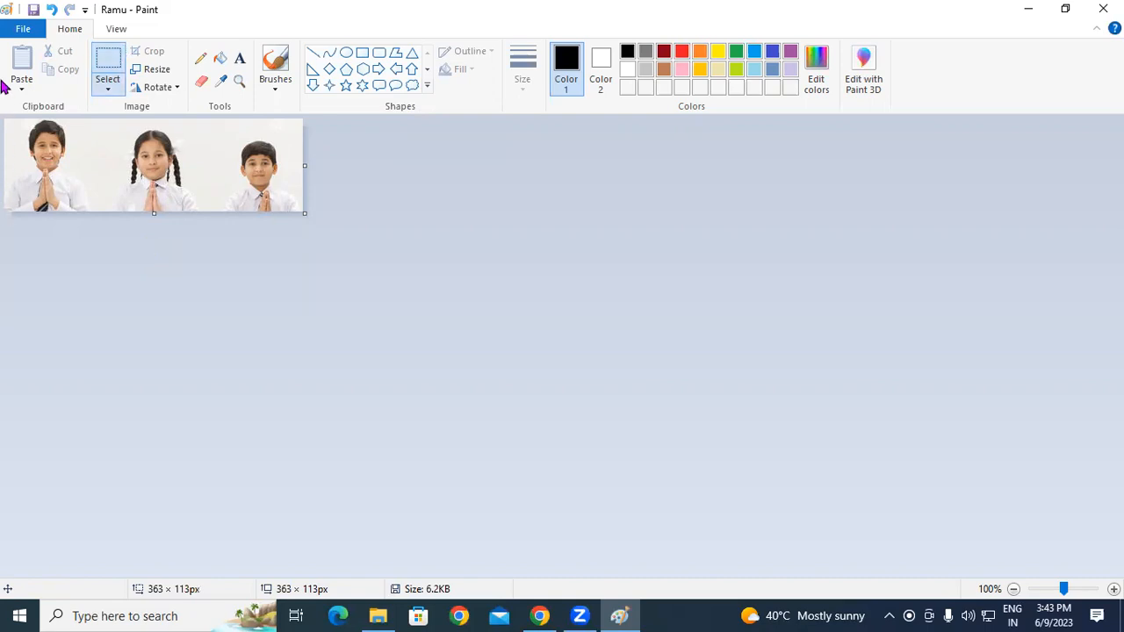
{"action": "left_click", "coordinate": [23, 29]}
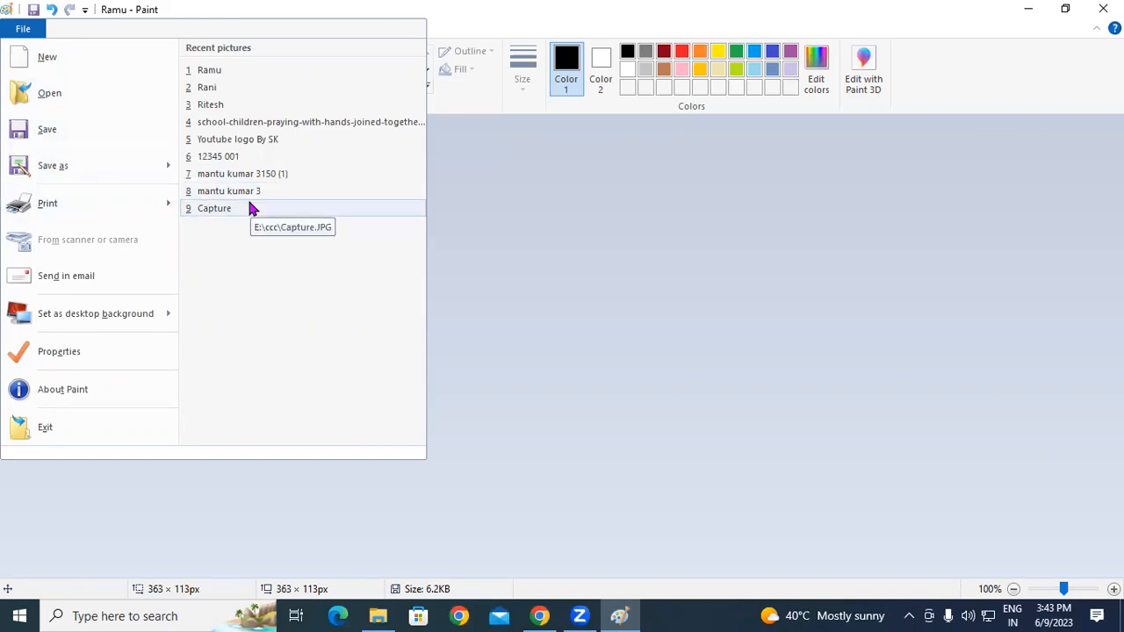
Step: Save the three-children strip to the Desktop as a new JPEG named 'Ramug'
{"action": "mouse_move", "coordinate": [51, 154]}
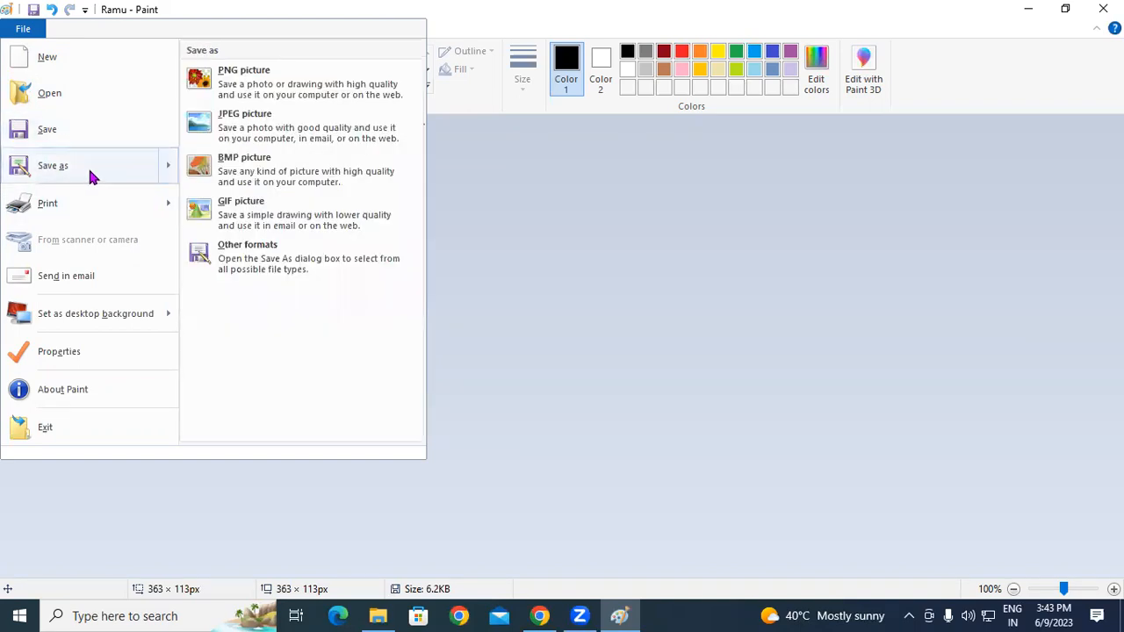
{"action": "left_click", "coordinate": [227, 132]}
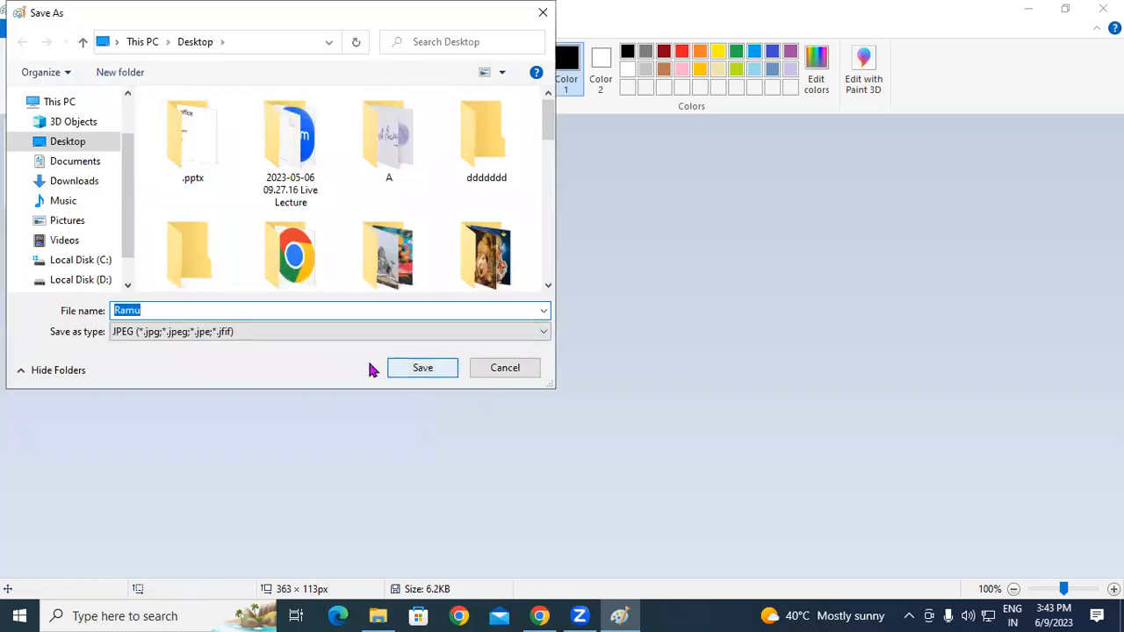
{"action": "left_click", "coordinate": [182, 312]}
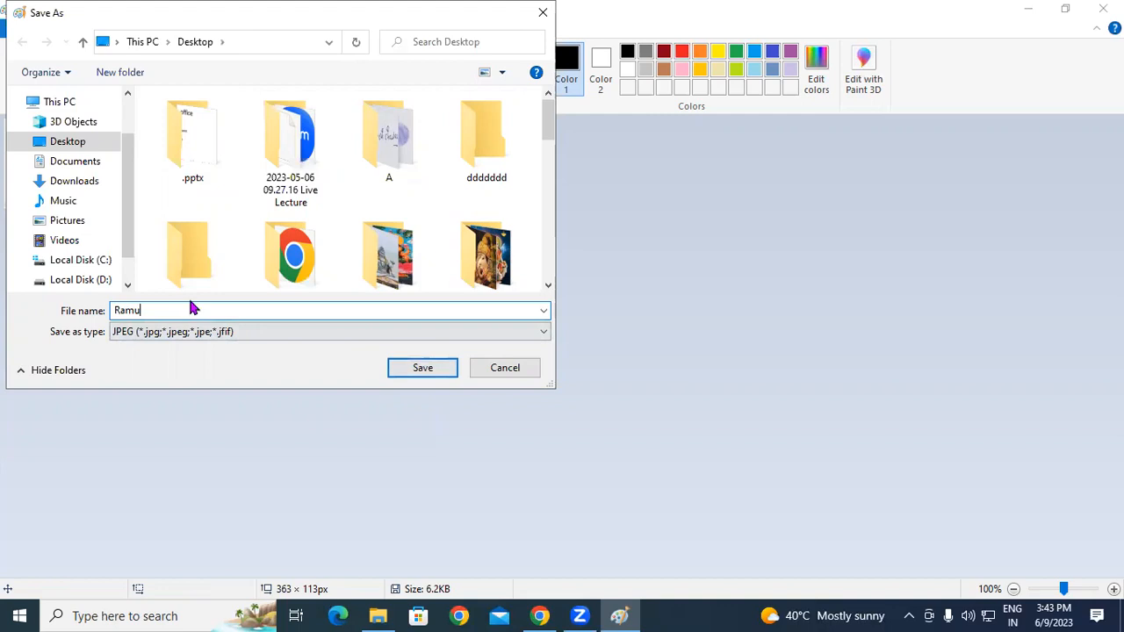
{"action": "type", "text": "g"}
{"action": "left_click", "coordinate": [414, 369]}
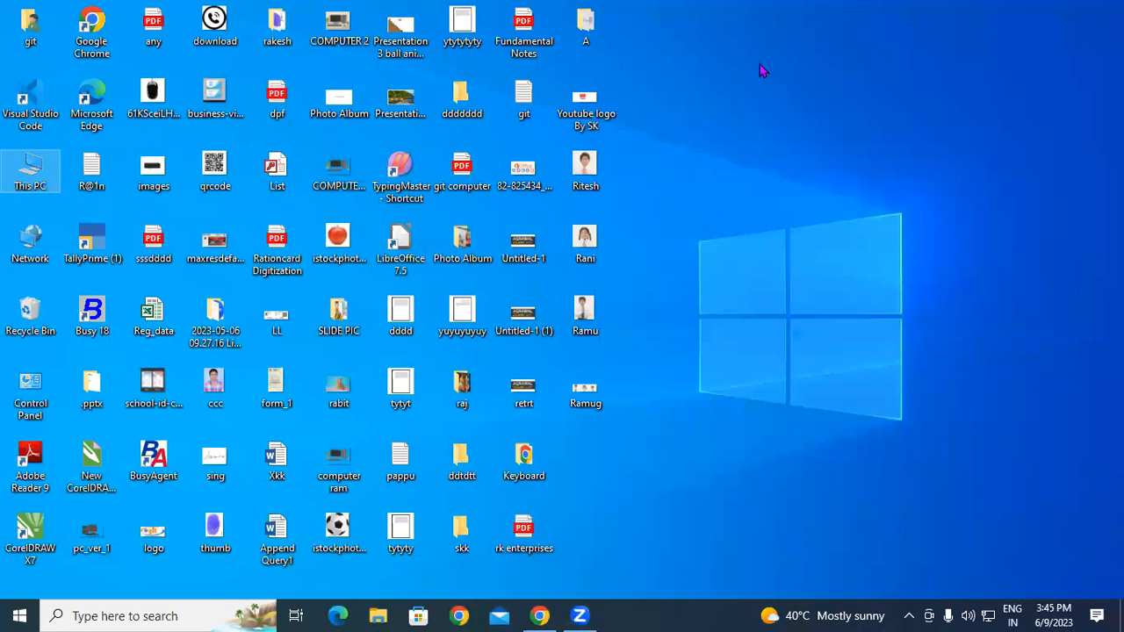
Step: Refresh the desktop several times so the saved picture icons update
{"action": "right_click", "coordinate": [759, 64]}
{"action": "left_click", "coordinate": [837, 111]}
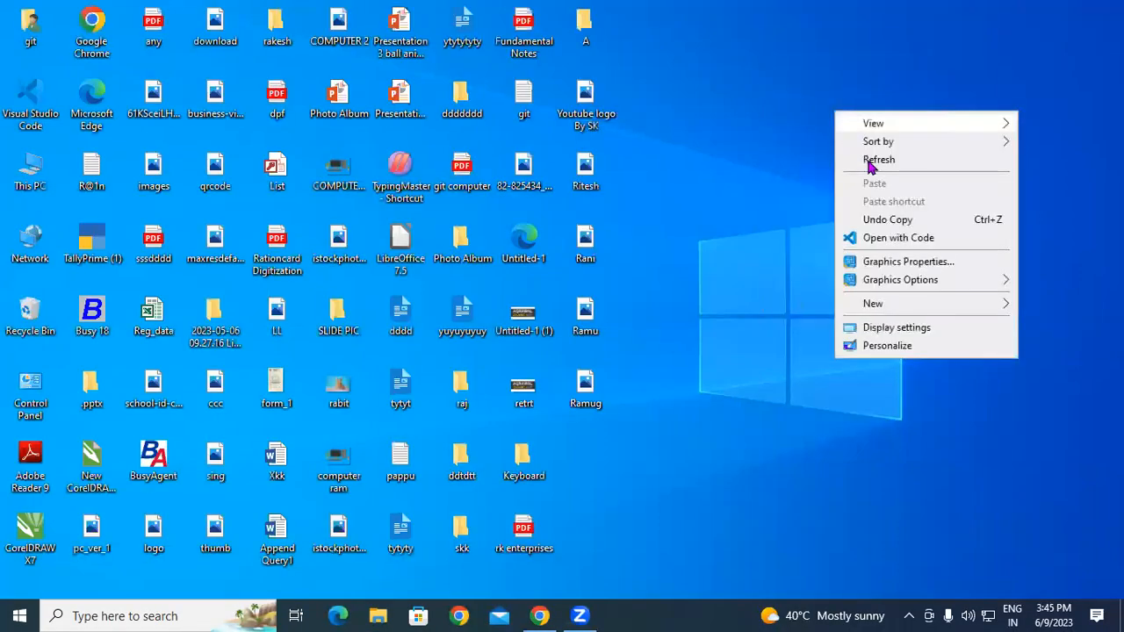
{"action": "right_click", "coordinate": [869, 160]}
{"action": "left_click", "coordinate": [901, 212]}
{"action": "right_click", "coordinate": [793, 104]}
{"action": "left_click", "coordinate": [837, 155]}
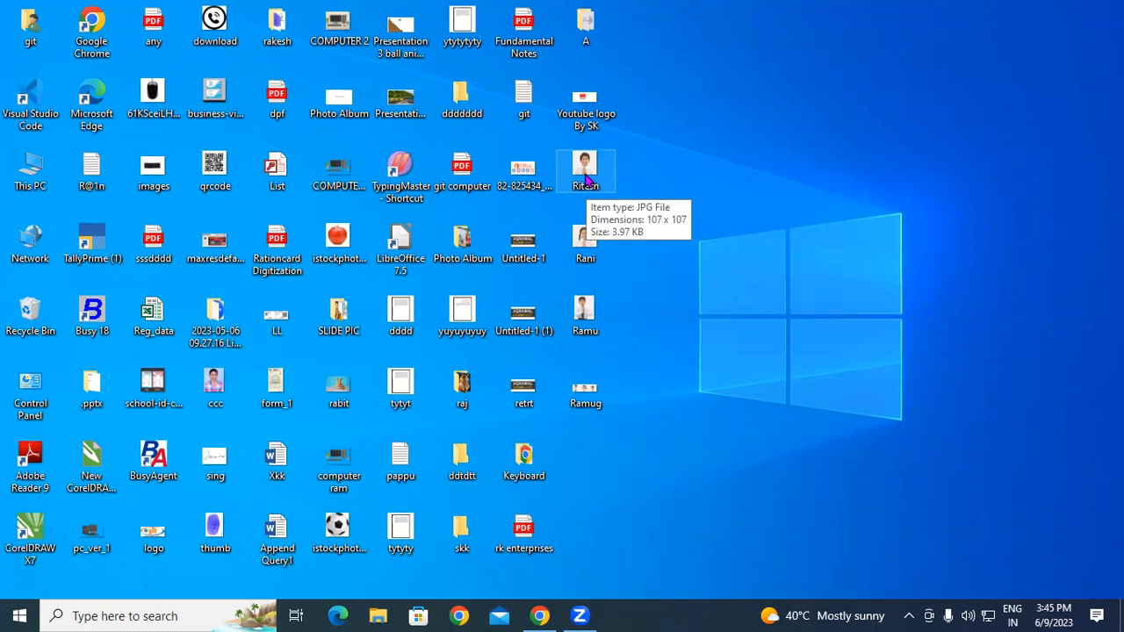
{"action": "right_click", "coordinate": [798, 66]}
{"action": "left_click", "coordinate": [846, 114]}
{"action": "right_click", "coordinate": [840, 116]}
{"action": "left_click", "coordinate": [881, 163]}
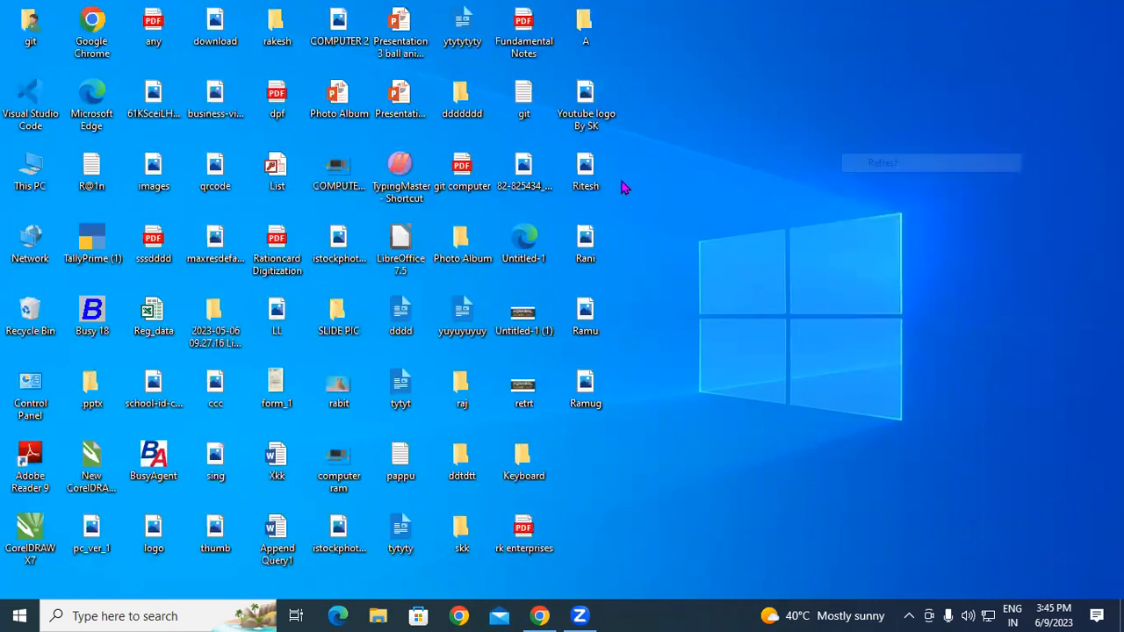
Step: Open the Ritesh photo with Paint, closing Paint and reopening it once
{"action": "right_click", "coordinate": [594, 173]}
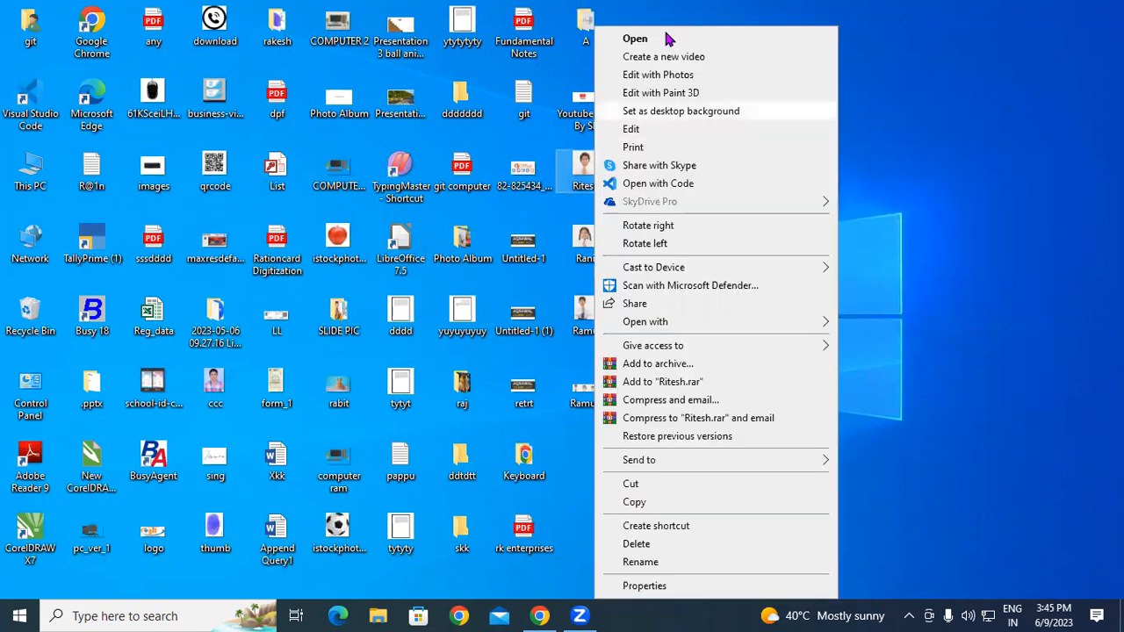
{"action": "mouse_move", "coordinate": [680, 327]}
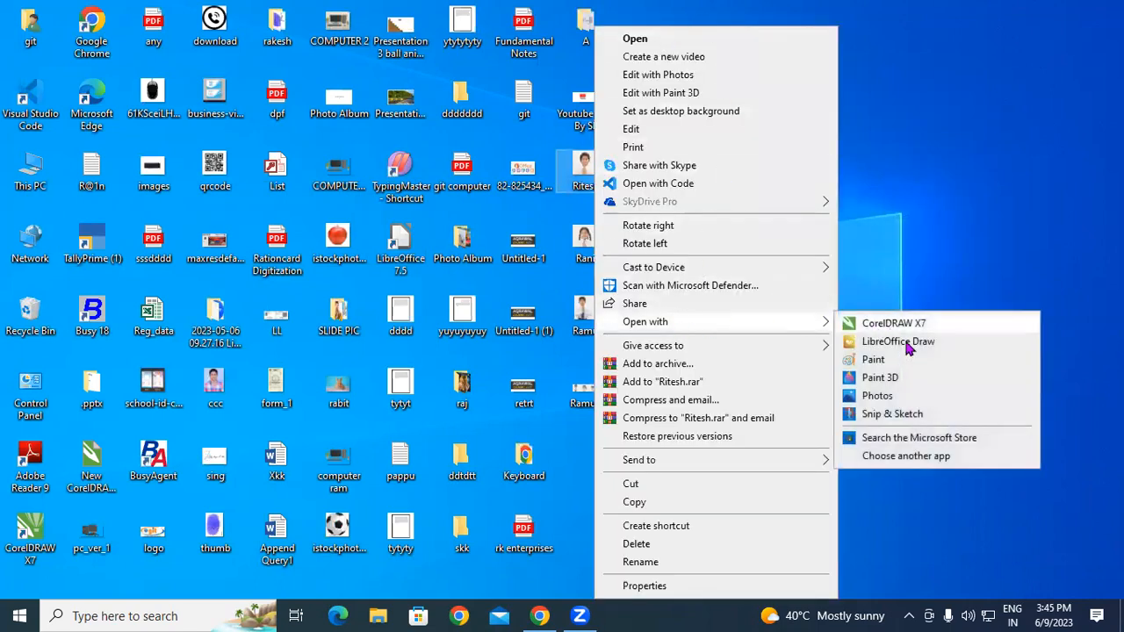
{"action": "left_click", "coordinate": [878, 360]}
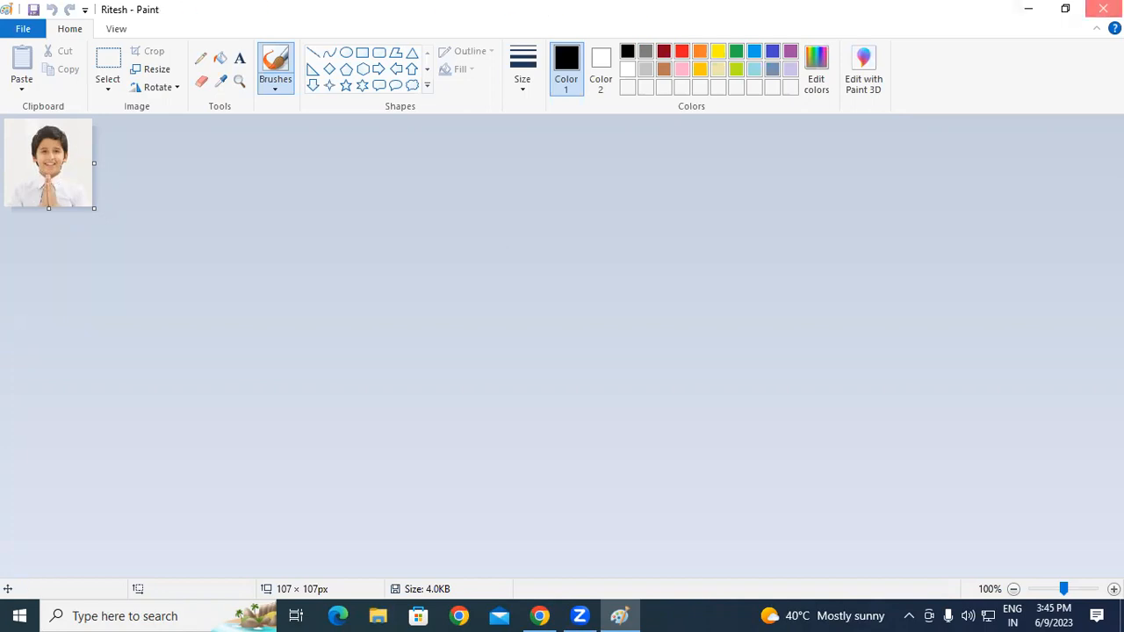
{"action": "left_click", "coordinate": [1103, 9]}
{"action": "right_click", "coordinate": [600, 172]}
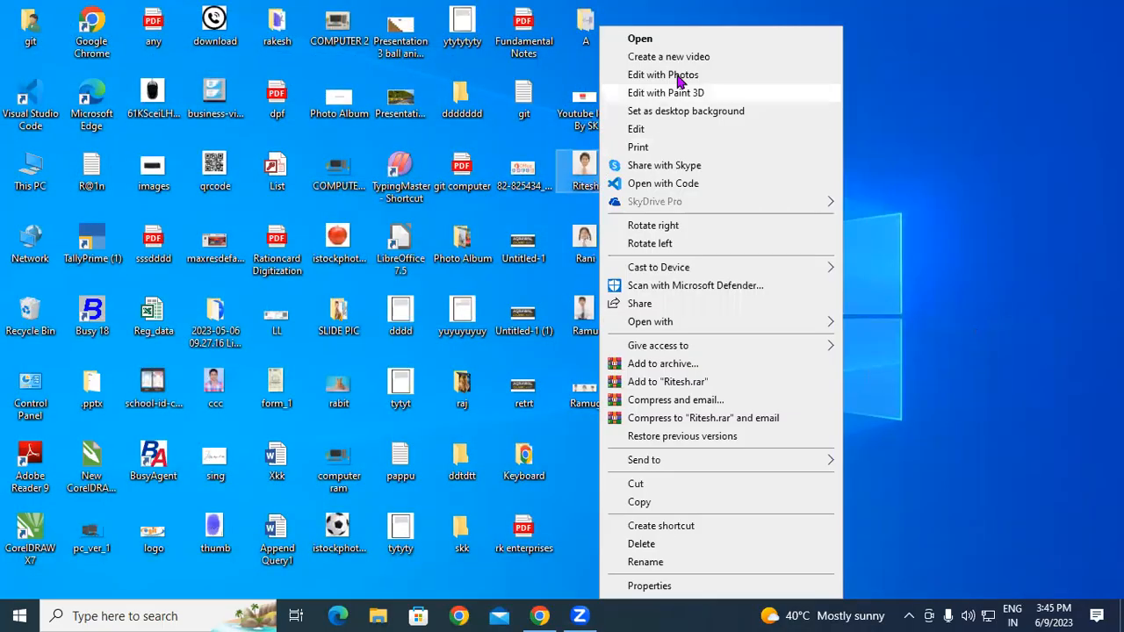
{"action": "mouse_move", "coordinate": [708, 323]}
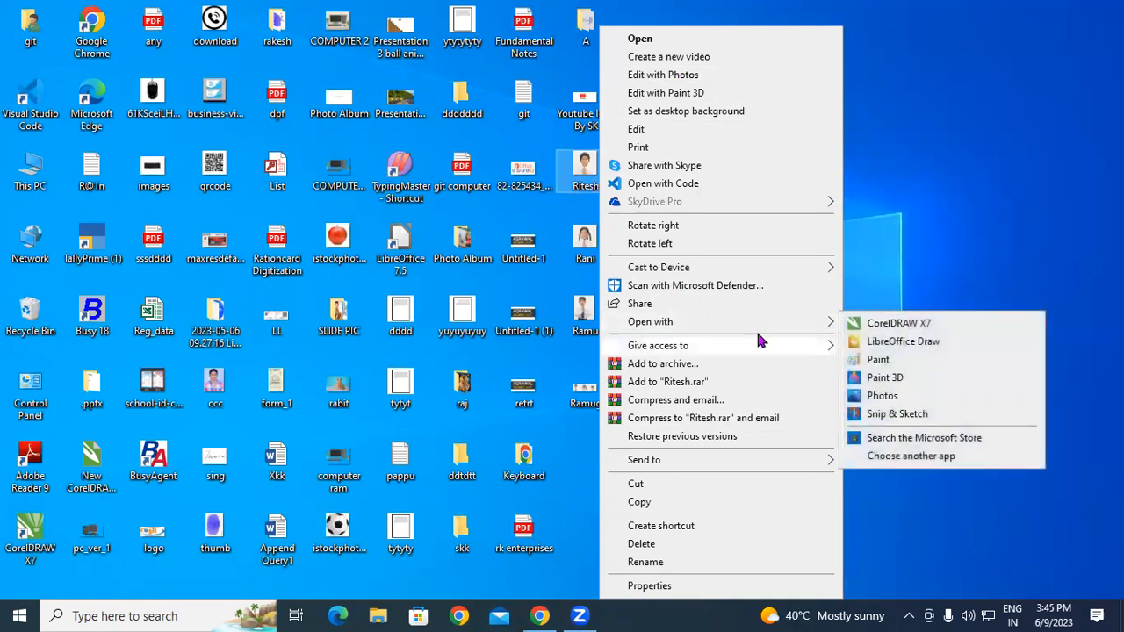
{"action": "left_click", "coordinate": [878, 360]}
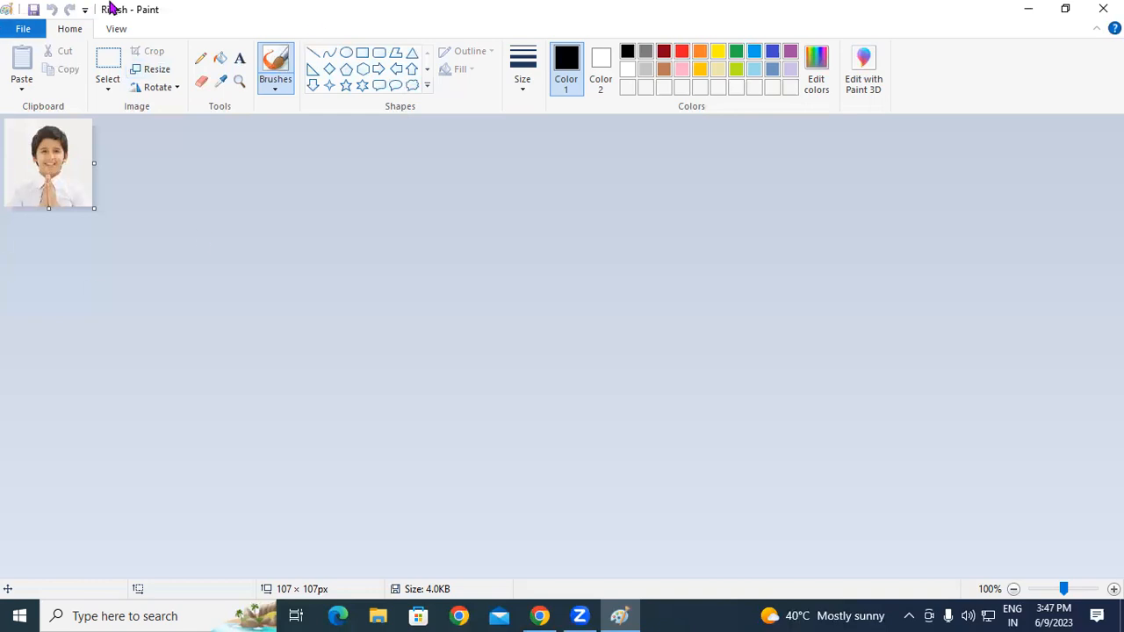
Step: Resize the picture to 200 percent with aspect ratio kept, making it 214 × 214 px
{"action": "left_click", "coordinate": [156, 74]}
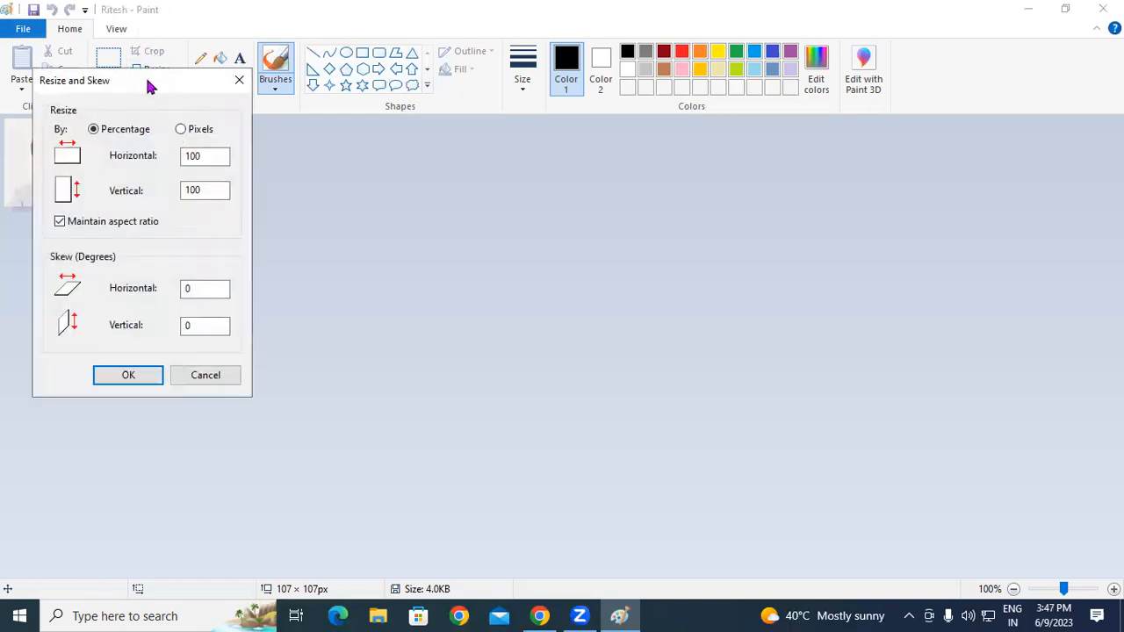
{"action": "left_click_drag", "start_coordinate": [160, 92], "coordinate": [385, 127]}
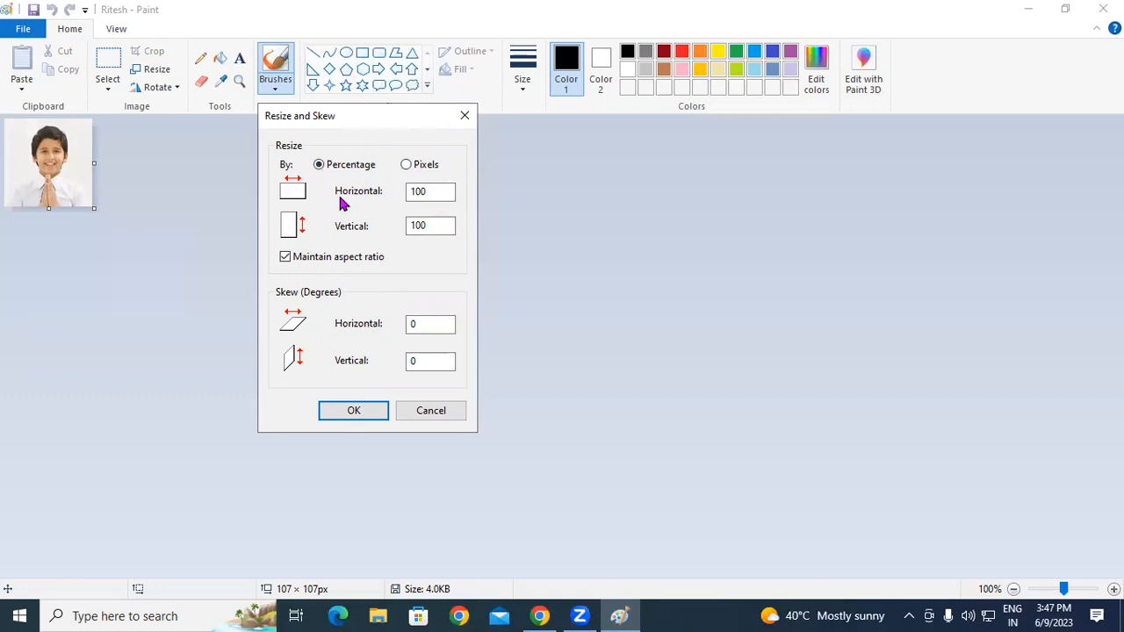
{"action": "left_click_drag", "start_coordinate": [434, 191], "coordinate": [409, 190]}
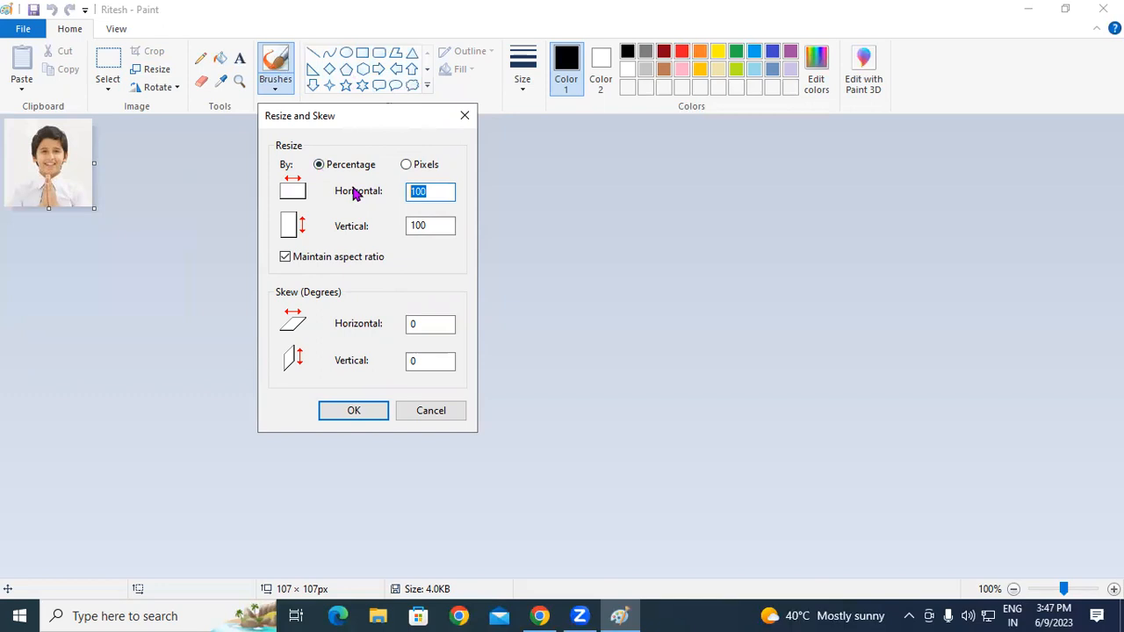
{"action": "type", "text": "200"}
{"action": "left_click", "coordinate": [354, 411]}
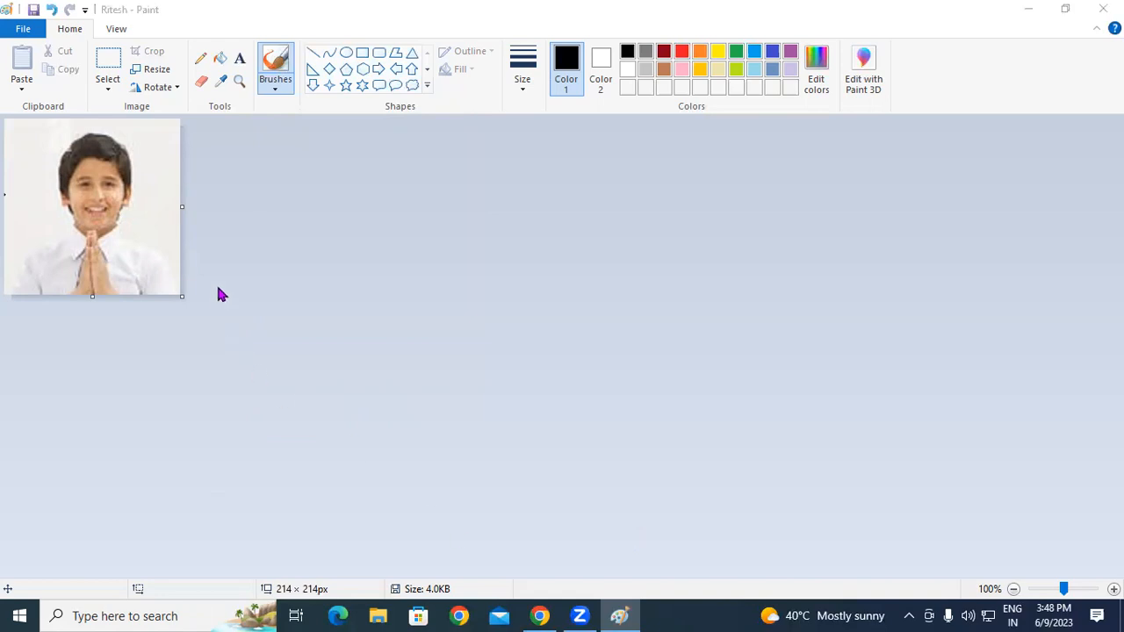
Step: Save the 214 × 214 px Ritesh picture and minimize Paint
{"action": "left_click", "coordinate": [34, 11]}
{"action": "left_click", "coordinate": [1028, 9]}
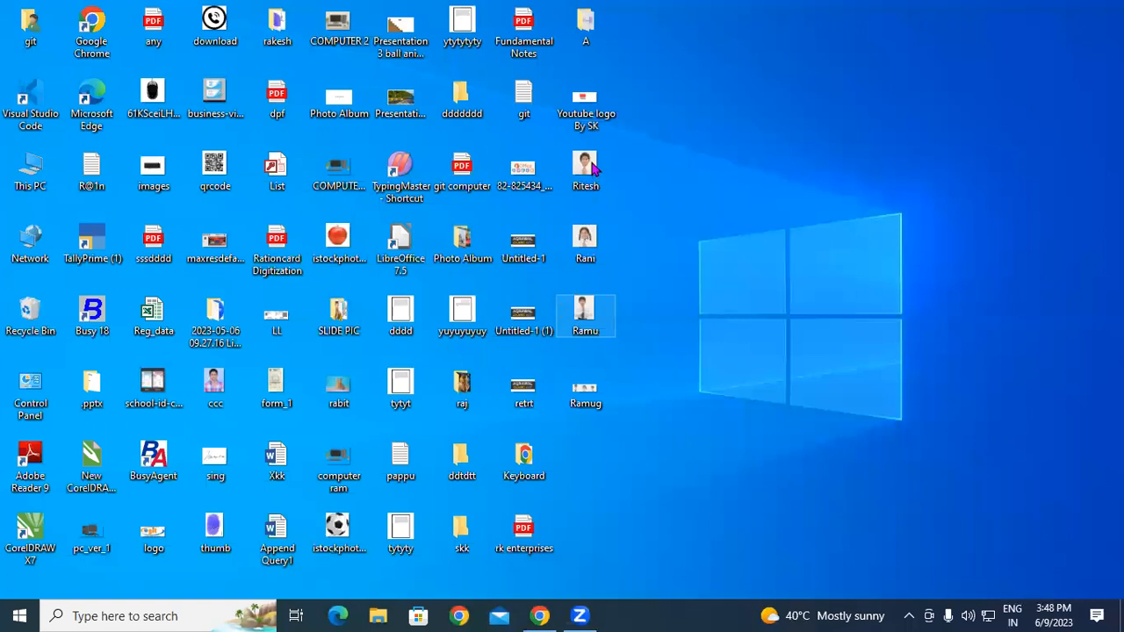
Step: Refresh the desktop and bring up the Ritesh photo's context menu
{"action": "right_click", "coordinate": [664, 159]}
{"action": "left_click", "coordinate": [680, 208]}
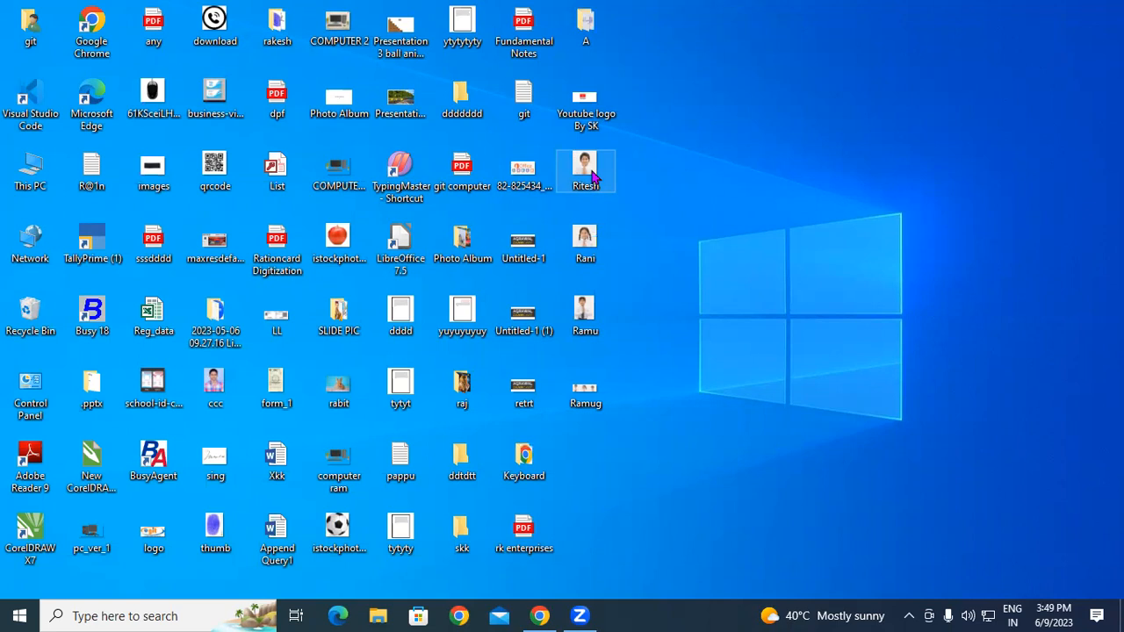
{"action": "right_click", "coordinate": [592, 176]}
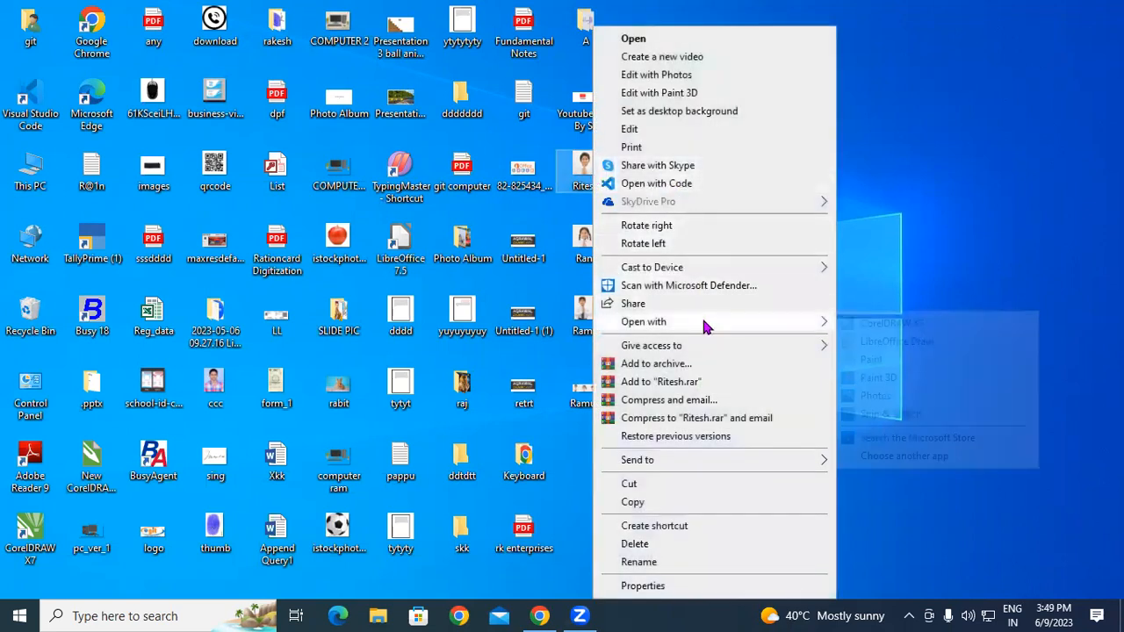
Step: Open the photo in Paint and resize it unlocked to 80% wide, 70% tall (172 × 150 px)
{"action": "mouse_move", "coordinate": [708, 324]}
{"action": "left_click", "coordinate": [894, 364]}
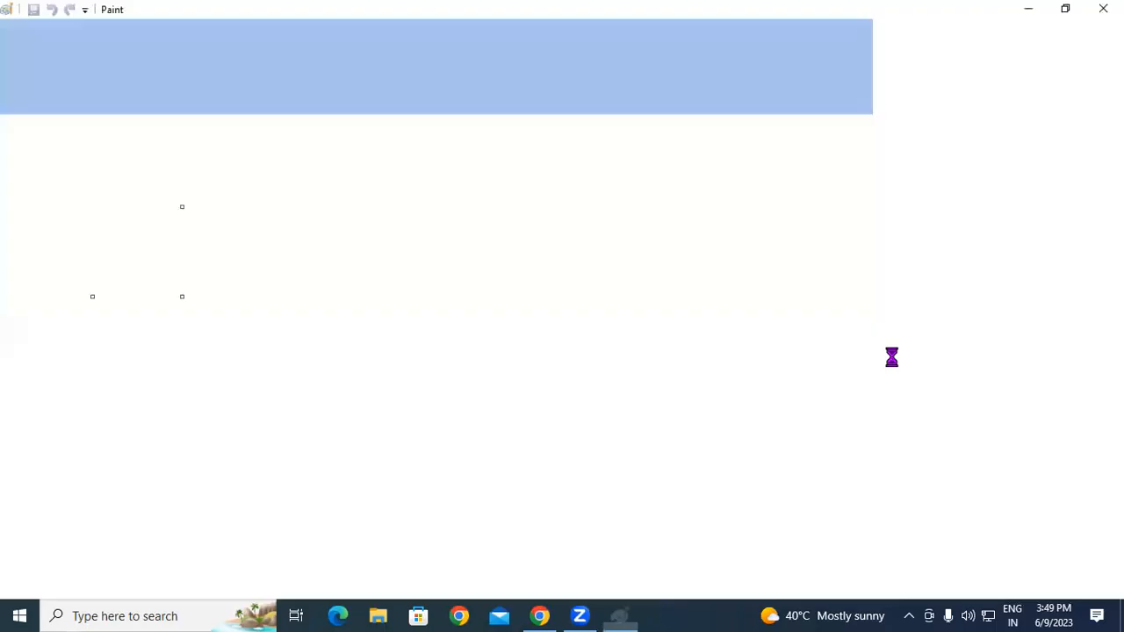
{"action": "left_click", "coordinate": [157, 71]}
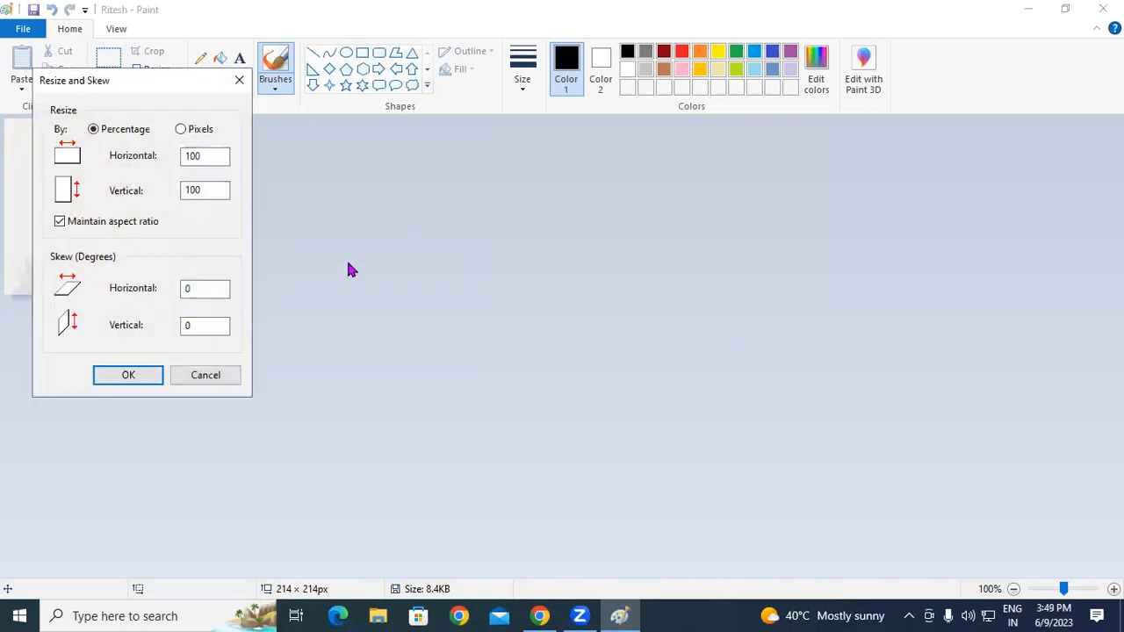
{"action": "left_click_drag", "start_coordinate": [216, 161], "coordinate": [153, 151]}
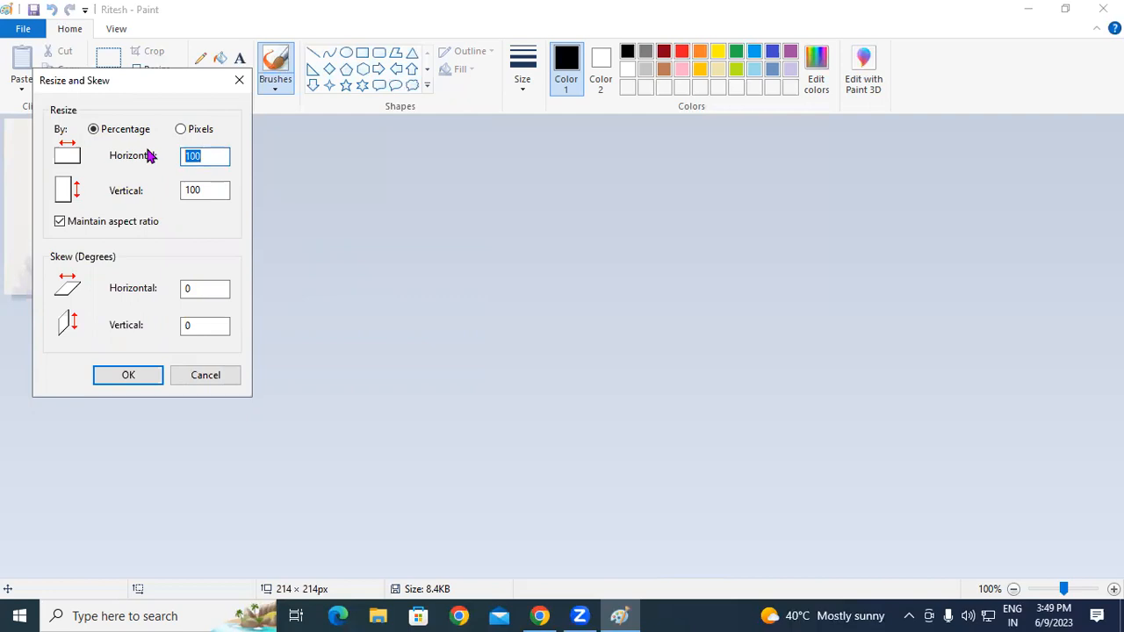
{"action": "type", "text": "80"}
{"action": "left_click", "coordinate": [60, 222]}
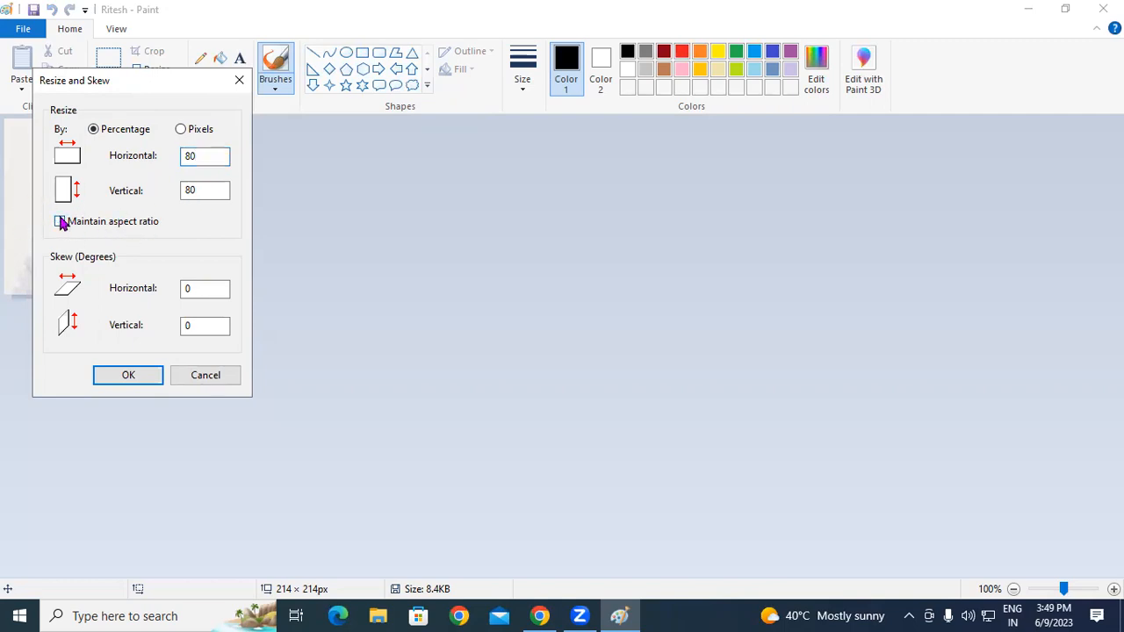
{"action": "double_click", "coordinate": [202, 155]}
{"action": "type", "text": "80"}
{"action": "double_click", "coordinate": [200, 190]}
{"action": "type", "text": "70"}
{"action": "left_click", "coordinate": [145, 378]}
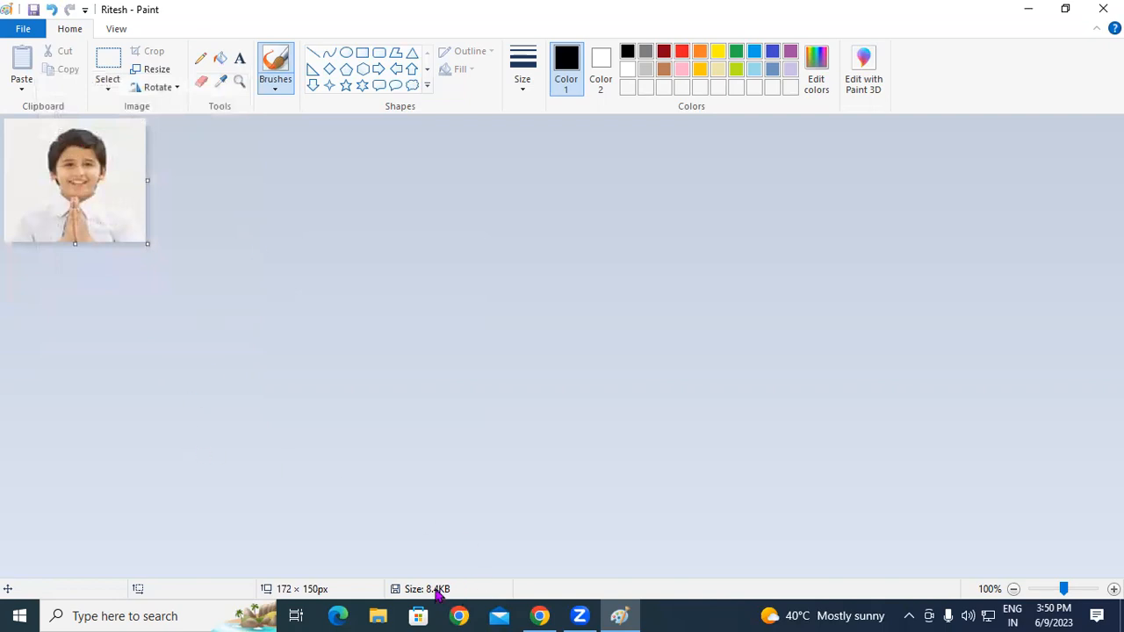
Step: Save the resized 172 × 150 px photo, bringing its file size to 6.4 KB
{"action": "left_click", "coordinate": [33, 10]}
Step: Rotate the photo right 90° five times in succession
{"action": "left_click", "coordinate": [157, 90]}
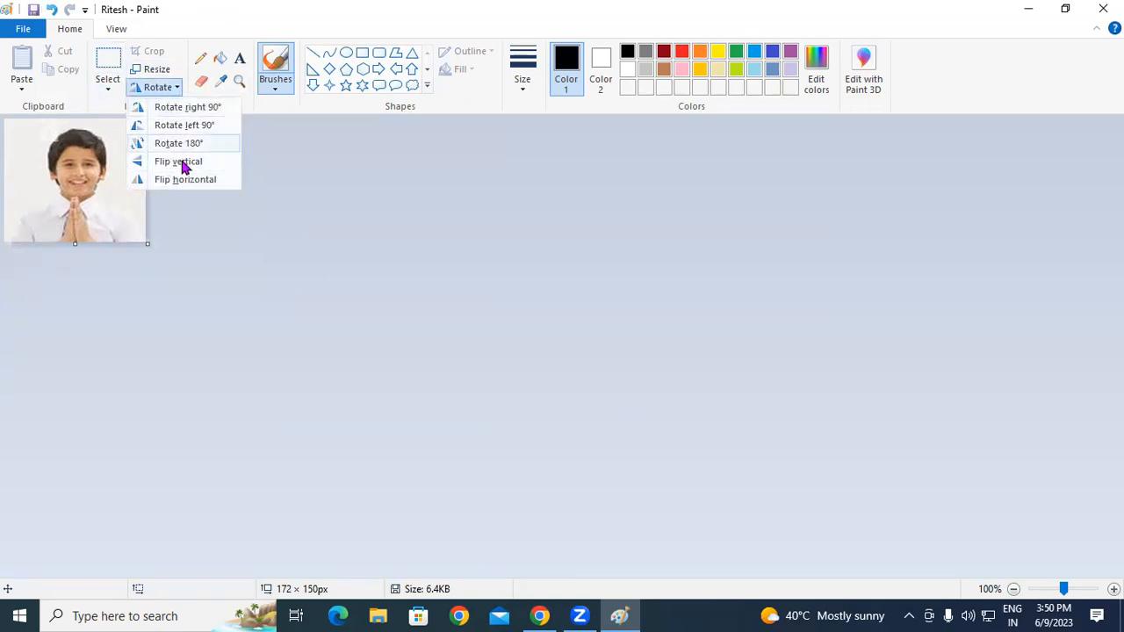
{"action": "left_click", "coordinate": [171, 108]}
{"action": "left_click", "coordinate": [161, 90]}
{"action": "left_click", "coordinate": [183, 108]}
{"action": "left_click", "coordinate": [158, 88]}
{"action": "left_click", "coordinate": [167, 108]}
{"action": "left_click", "coordinate": [159, 89]}
{"action": "left_click", "coordinate": [171, 107]}
{"action": "left_click", "coordinate": [159, 88]}
{"action": "left_click", "coordinate": [173, 108]}
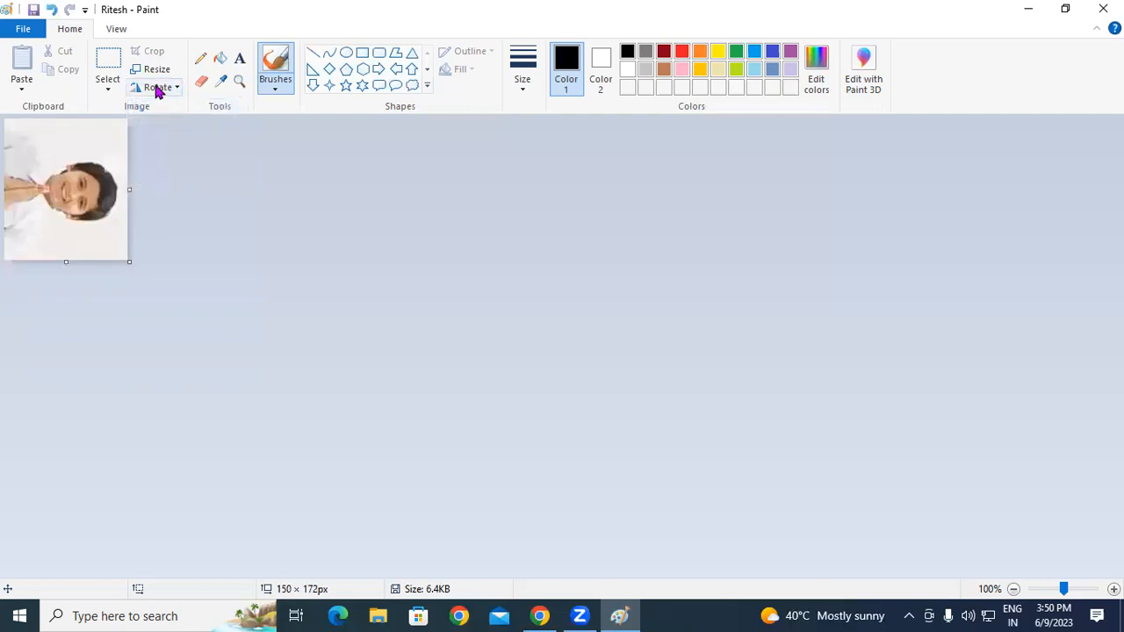
Step: Rotate right 90° three more times until the photo stands upright at 172 × 150 px
{"action": "left_click", "coordinate": [158, 88]}
{"action": "left_click", "coordinate": [166, 108]}
{"action": "left_click", "coordinate": [158, 87]}
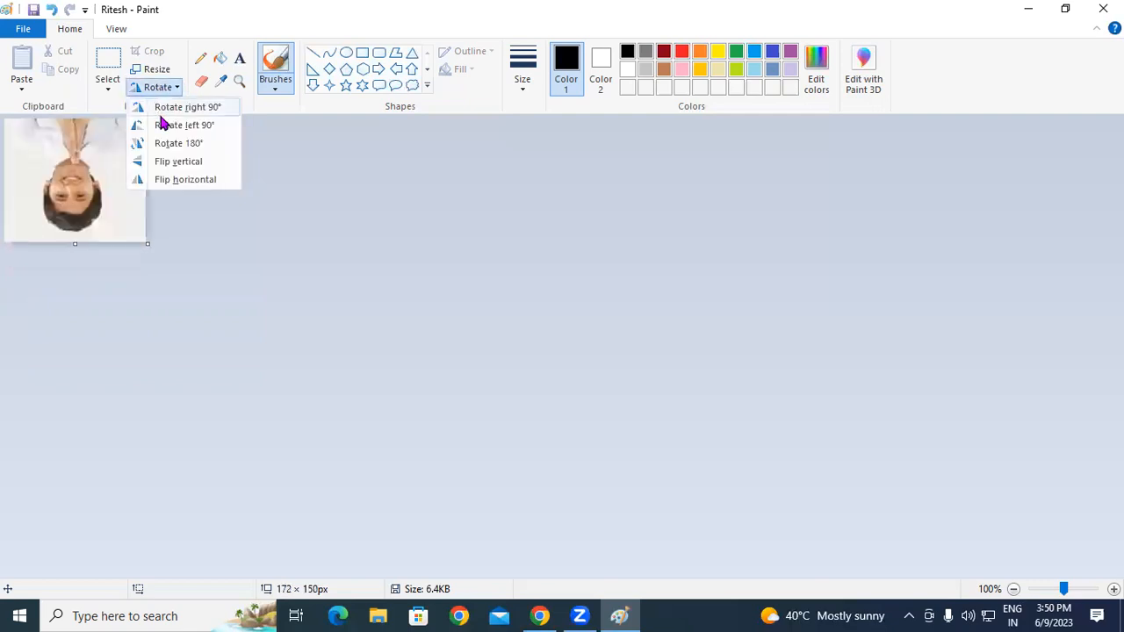
{"action": "left_click", "coordinate": [163, 108]}
{"action": "left_click", "coordinate": [159, 89]}
{"action": "left_click", "coordinate": [168, 110]}
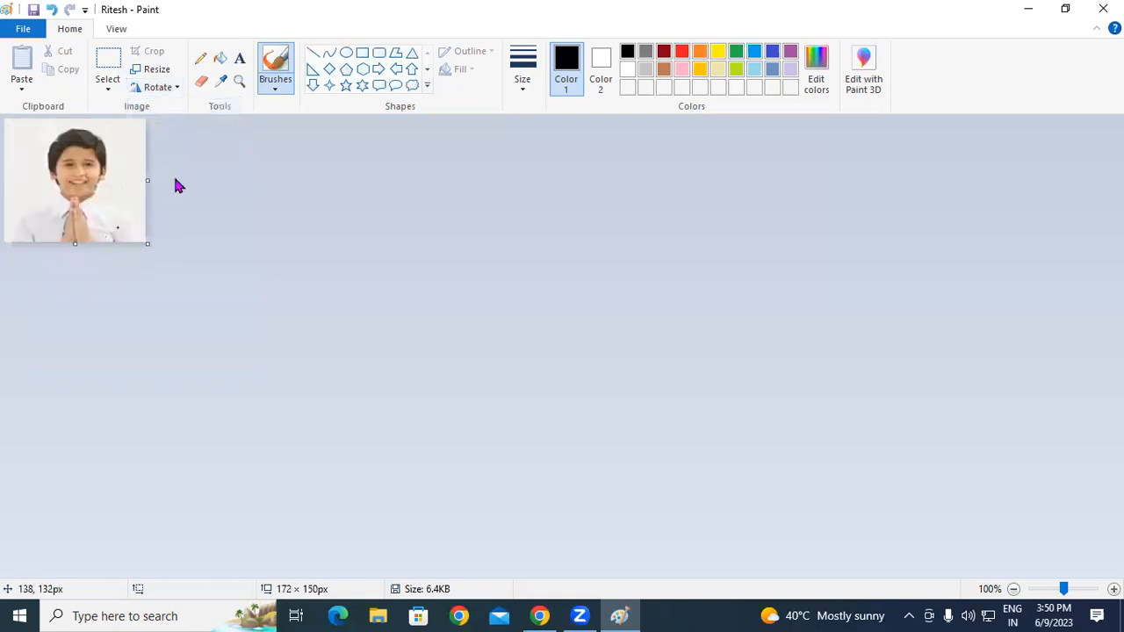